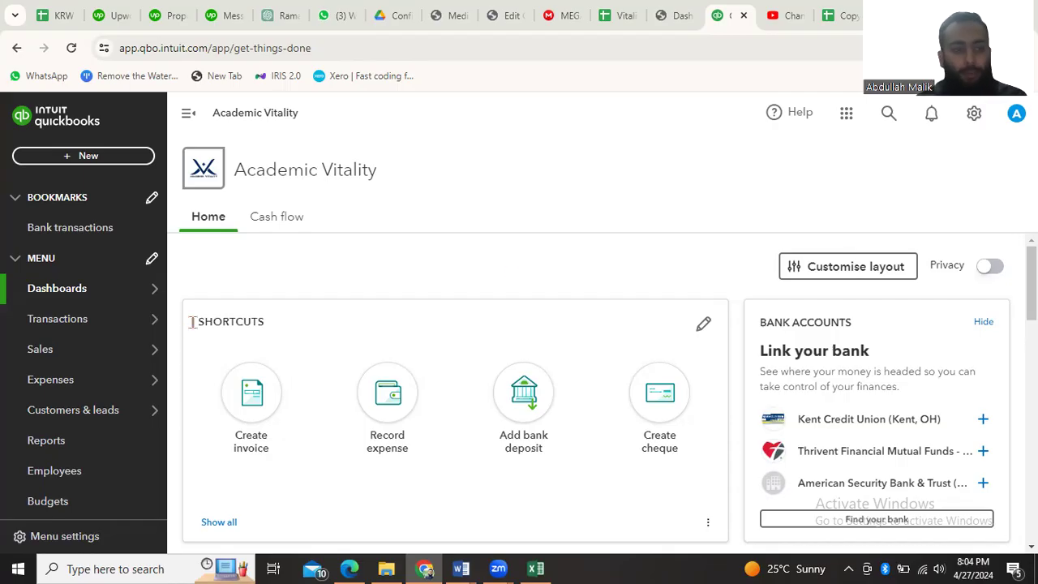
{"action": "mouse_move", "coordinate": [81, 385]}
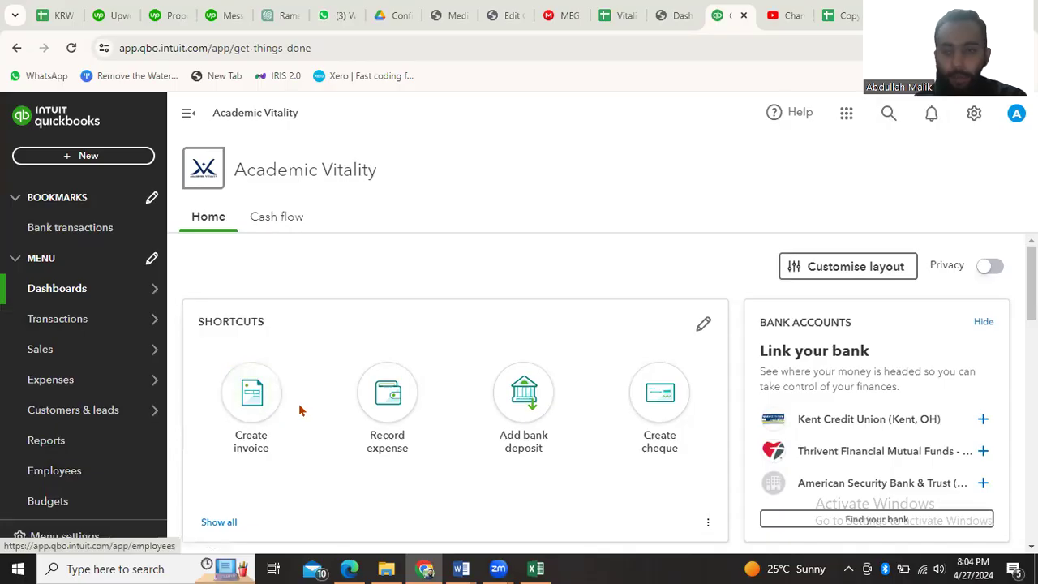
{"action": "left_click", "coordinate": [971, 116]}
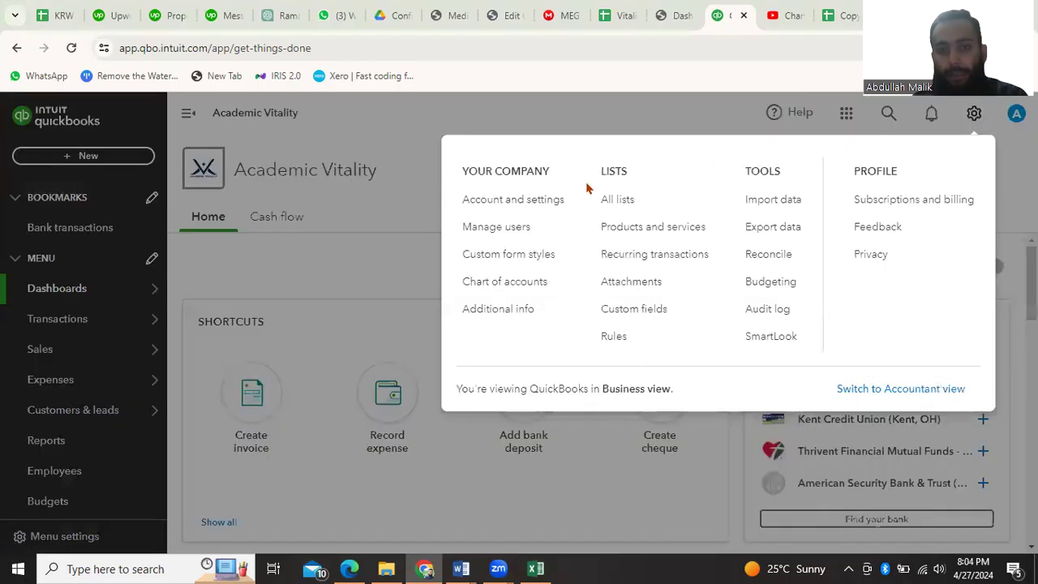
{"action": "left_click", "coordinate": [413, 162]}
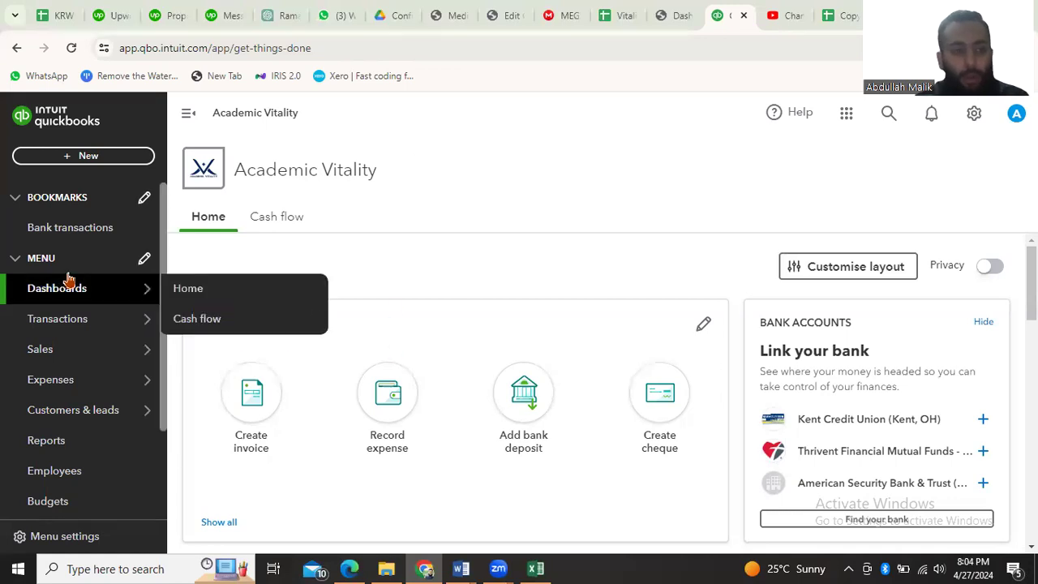
Go to the bookmarked bank transactions page and start uploading transactions from a file
{"action": "left_click", "coordinate": [60, 236]}
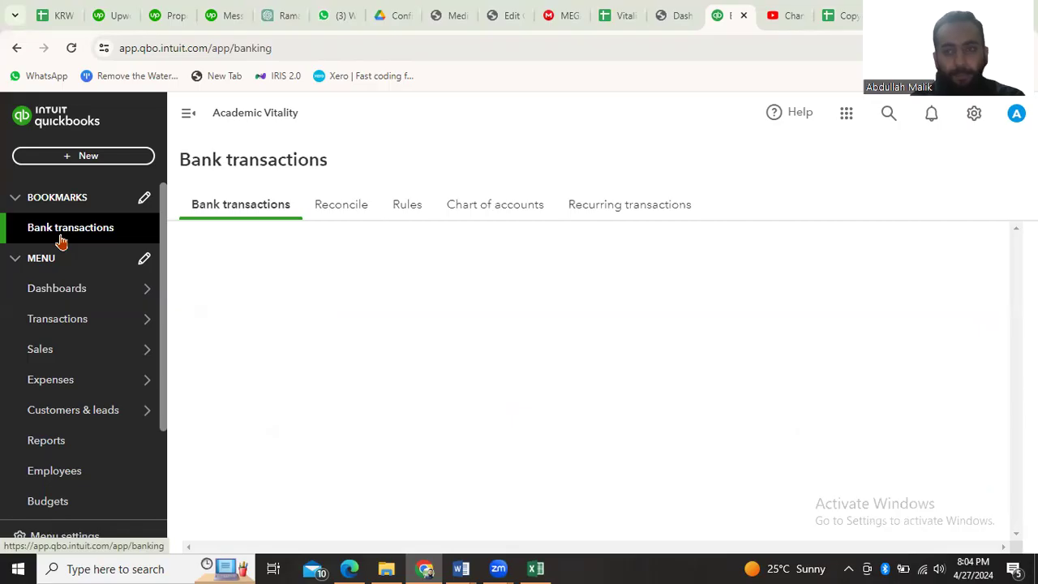
{"action": "scroll", "coordinate": [501, 413], "scroll_direction": "down", "scroll_amount": 4}
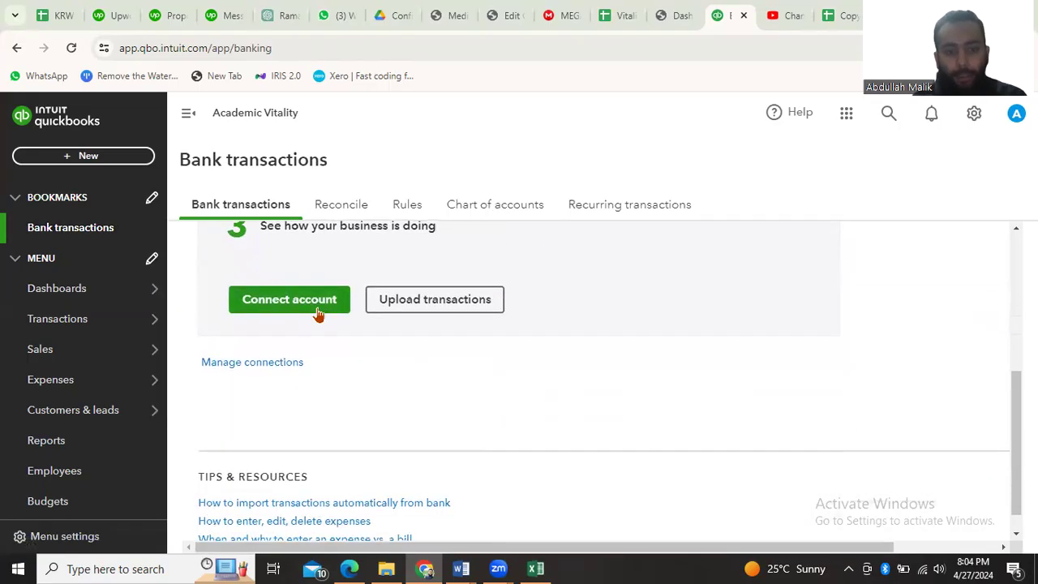
{"action": "left_click", "coordinate": [447, 304]}
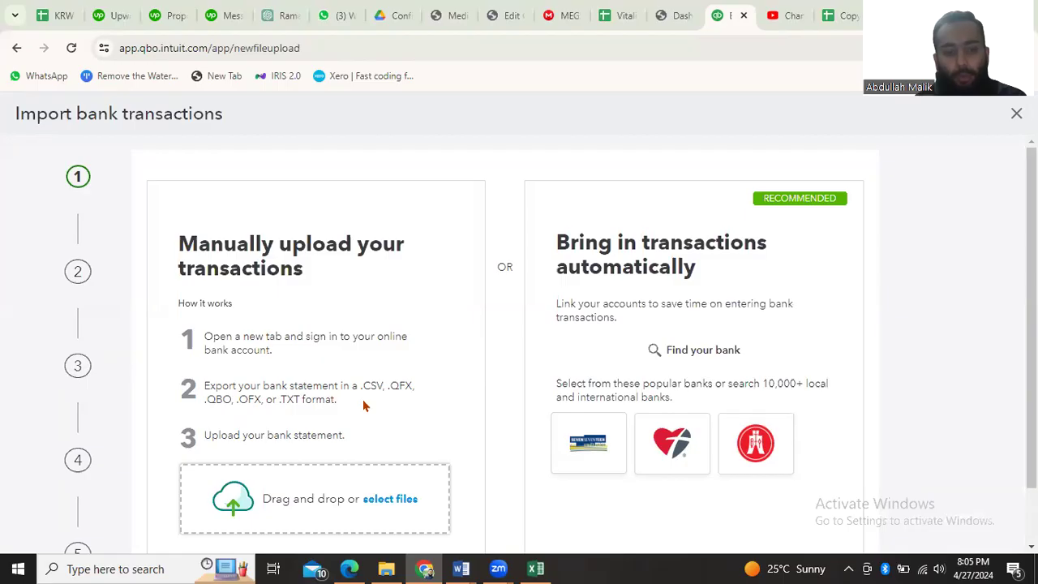
Review the file formats accepted for a manually uploaded bank statement, especially CSV
{"action": "left_click_drag", "start_coordinate": [356, 385], "coordinate": [385, 385]}
{"action": "left_click", "coordinate": [423, 397]}
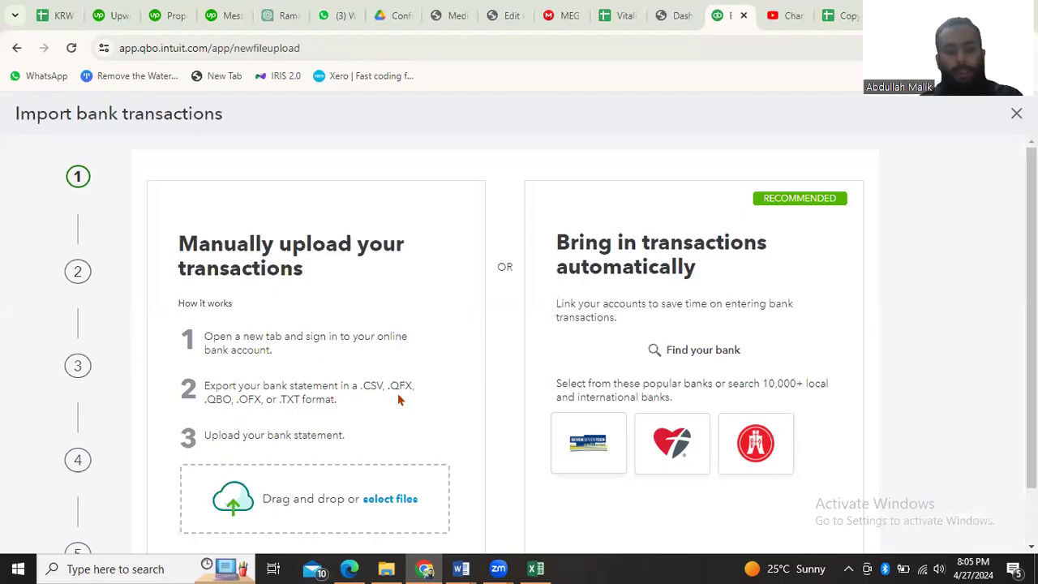
{"action": "left_click_drag", "start_coordinate": [357, 385], "coordinate": [384, 386]}
{"action": "left_click", "coordinate": [435, 407]}
{"action": "scroll", "coordinate": [434, 413], "scroll_direction": "down", "scroll_amount": 2}
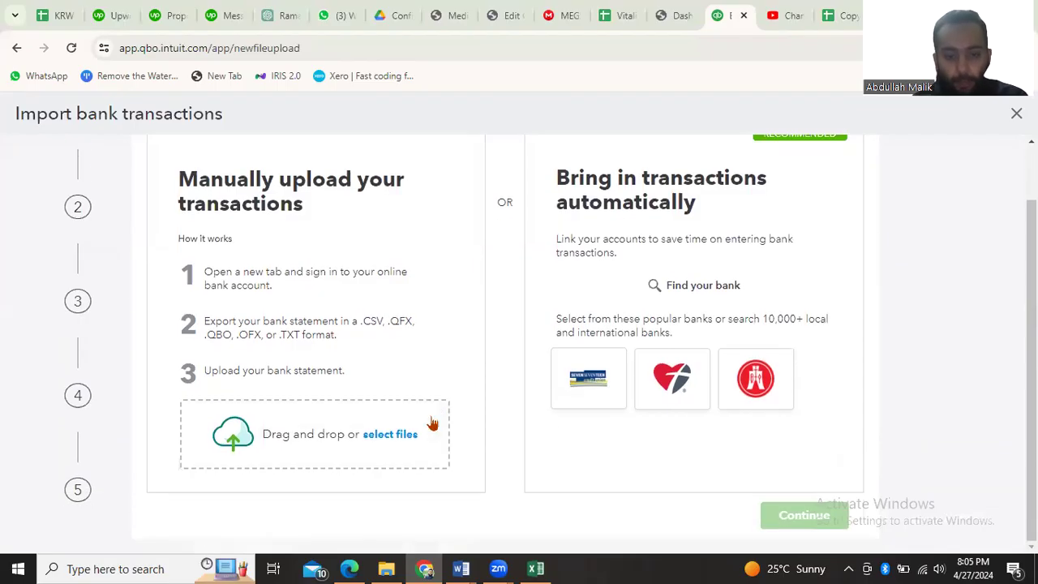
Switch to the bank statement template in Excel and examine its Date and Details columns
{"action": "mouse_move", "coordinate": [535, 568]}
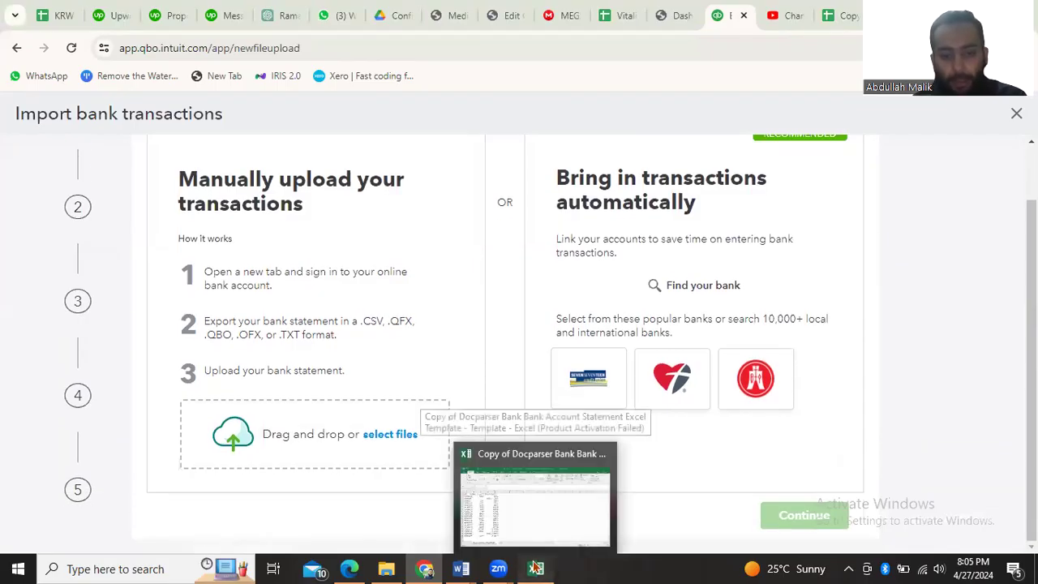
{"action": "left_click", "coordinate": [458, 450]}
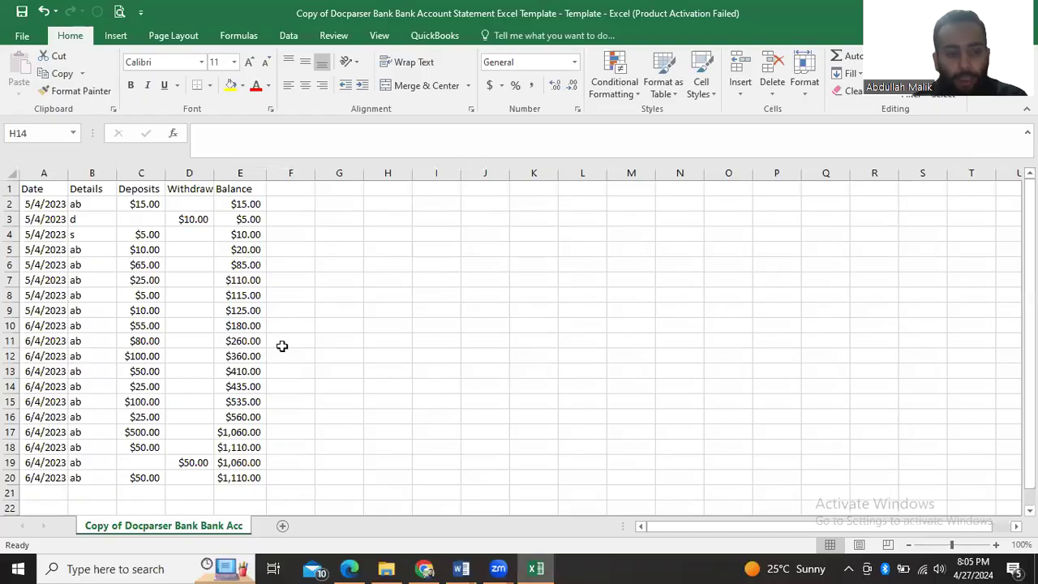
{"action": "left_click", "coordinate": [33, 199]}
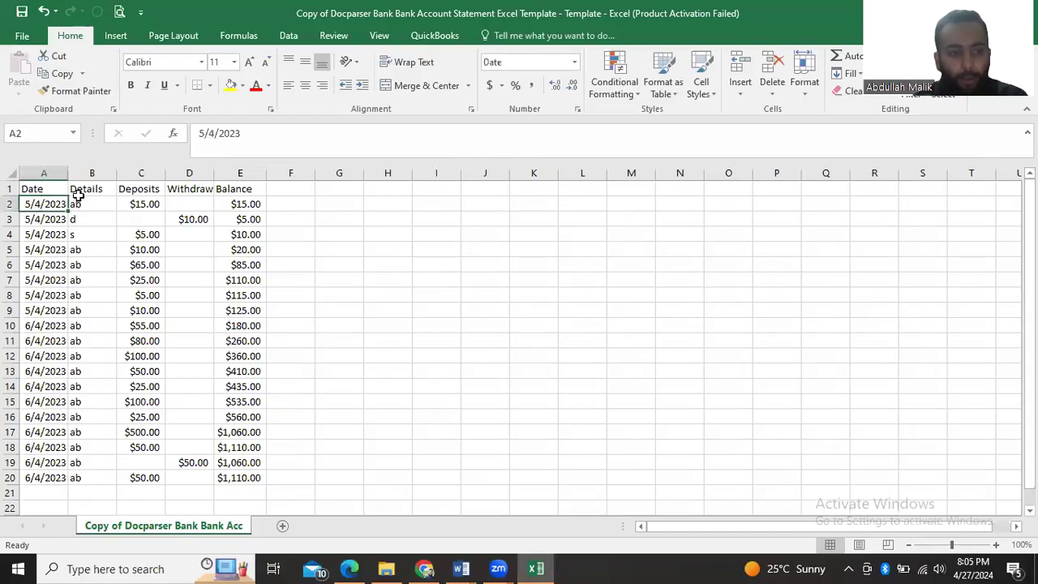
{"action": "left_click", "coordinate": [91, 191]}
{"action": "left_click", "coordinate": [94, 210]}
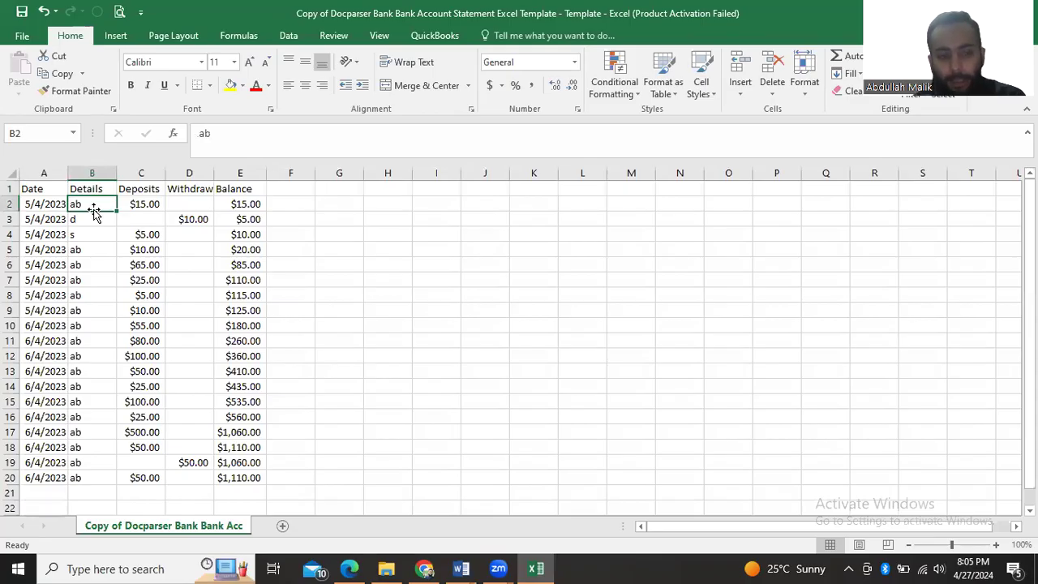
{"action": "key", "text": "Down"}
{"action": "key", "text": "Down"}
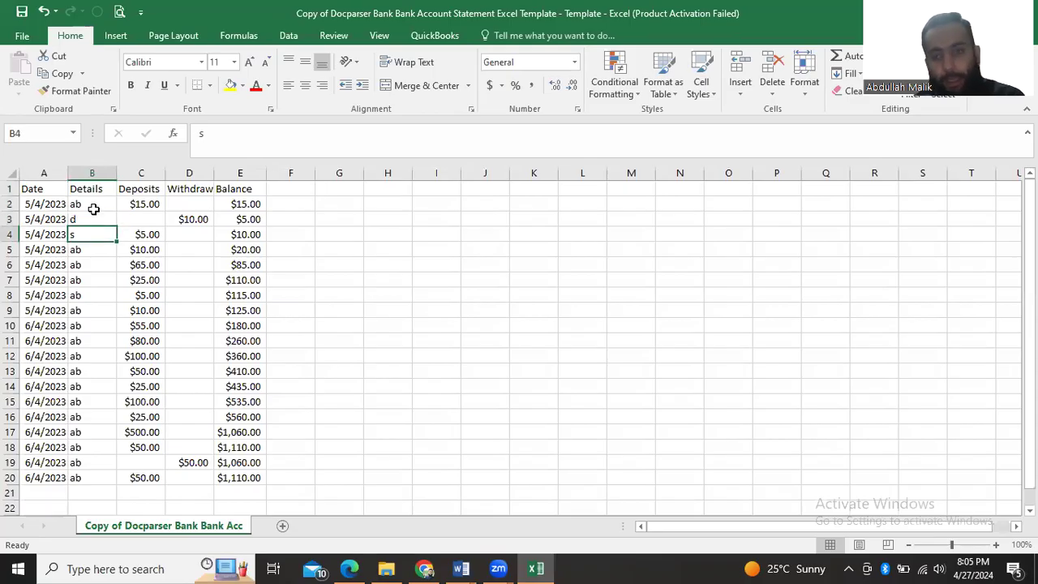
Go through the first rows of the statement's Deposits column to see how incoming amounts are recorded
{"action": "key", "text": "Down"}
{"action": "key", "text": "Up"}
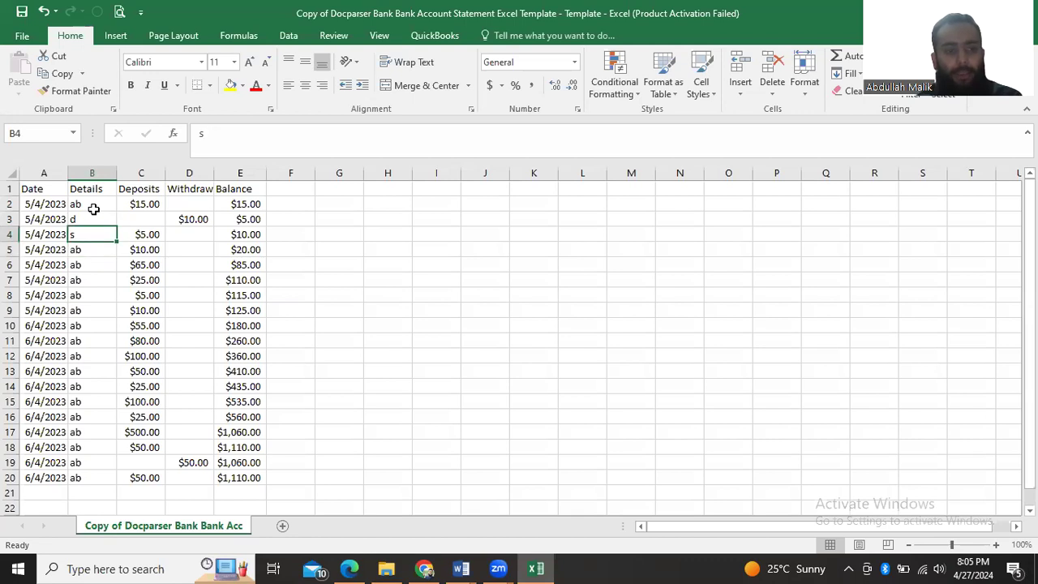
{"action": "key", "text": "Right"}
{"action": "key", "text": "Up"}
{"action": "key", "text": "Up"}
{"action": "key", "text": "Down"}
{"action": "key", "text": "Down"}
{"action": "key", "text": "Down"}
{"action": "key", "text": "Down"}
{"action": "key", "text": "Down"}
{"action": "key", "text": "Up"}
{"action": "key", "text": "Up"}
{"action": "key", "text": "Up"}
{"action": "key", "text": "Up"}
{"action": "key", "text": "Up"}
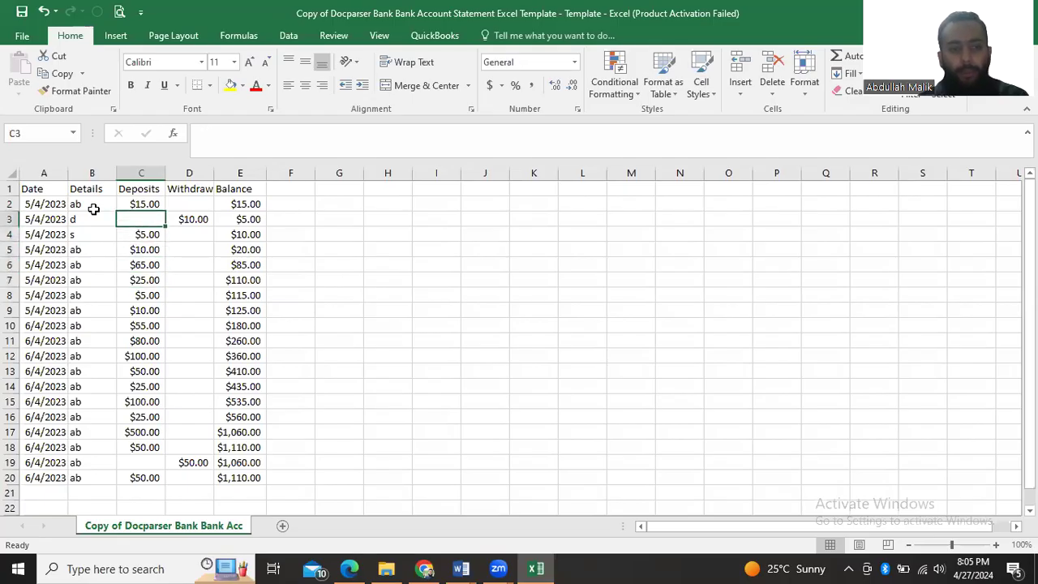
{"action": "key", "text": "Down"}
{"action": "key", "text": "Down"}
{"action": "key", "text": "Down"}
{"action": "key", "text": "Down"}
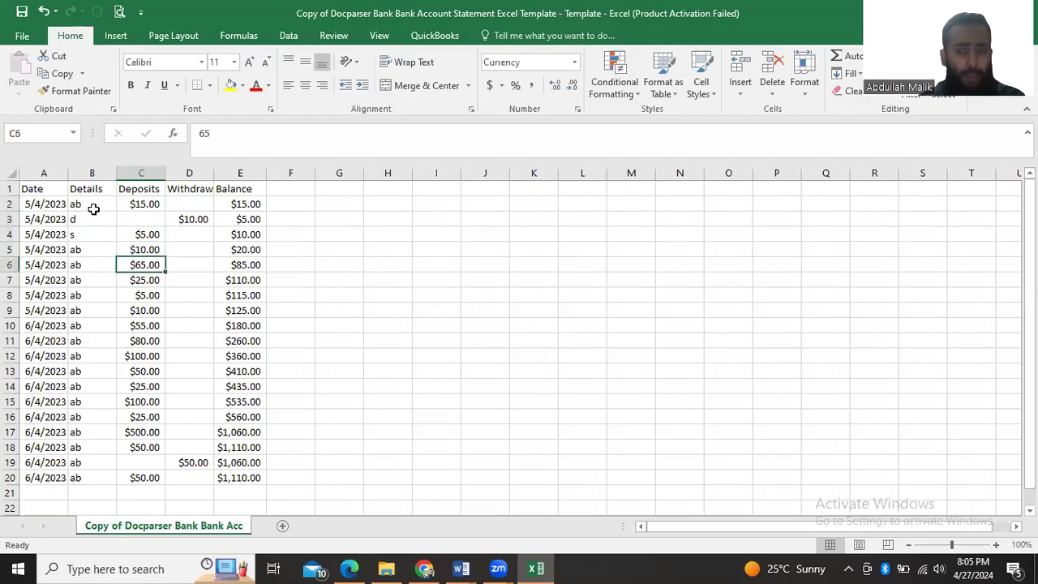
Compare how deposits, withdrawals and balances are laid out across the statement's first rows
{"action": "key", "text": "Down"}
{"action": "key", "text": "Up"}
{"action": "key", "text": "Up"}
{"action": "key", "text": "Up"}
{"action": "key", "text": "Up"}
{"action": "key", "text": "Up"}
{"action": "key", "text": "Right"}
{"action": "key", "text": "Left"}
{"action": "key", "text": "Down"}
{"action": "key", "text": "Right"}
{"action": "key", "text": "Right"}
{"action": "key", "text": "Up"}
{"action": "key", "text": "Left"}
{"action": "key", "text": "Down"}
{"action": "key", "text": "Right"}
{"action": "key", "text": "Left"}
Check the running balance formulas in the statement's Balance column from the first transaction to the last row
{"action": "key", "text": "Right"}
{"action": "key", "text": "Up"}
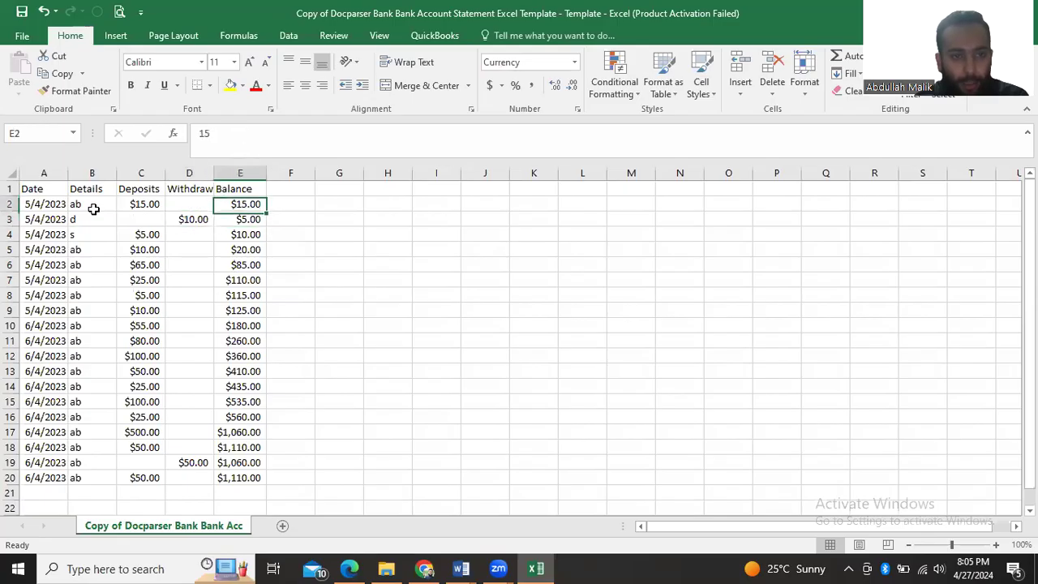
{"action": "key", "text": "Left"}
{"action": "key", "text": "Right"}
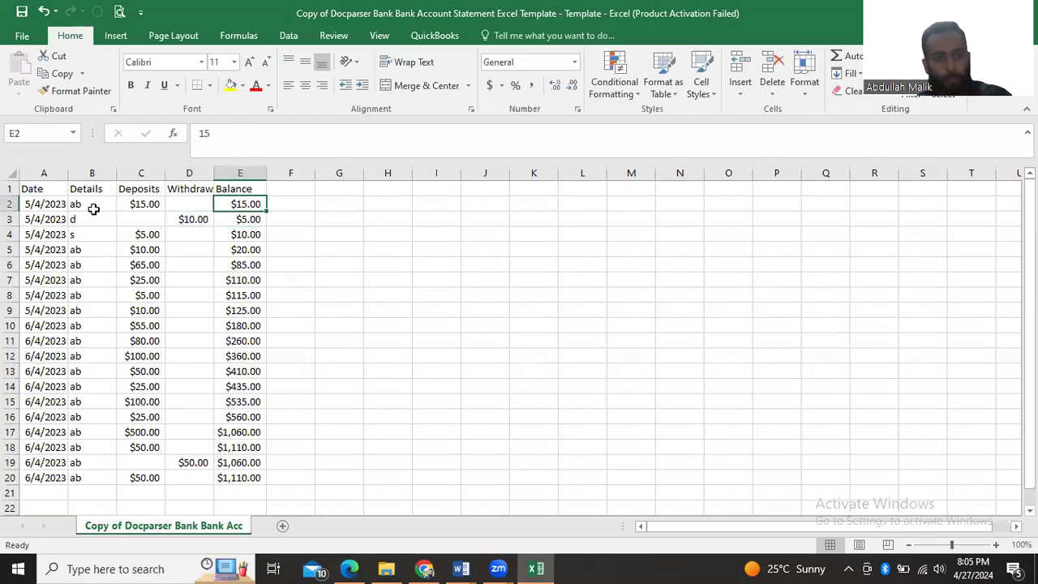
{"action": "key", "text": "Down"}
{"action": "key", "text": "Left"}
{"action": "key", "text": "Right"}
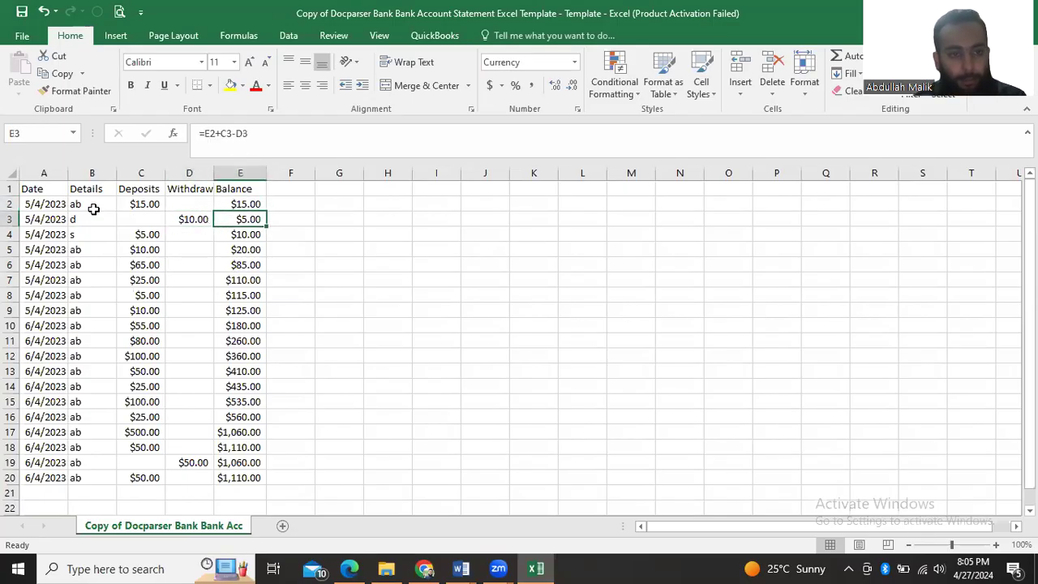
{"action": "key", "text": "Down"}
{"action": "key", "text": "Down"}
{"action": "key", "text": "Down"}
{"action": "key", "text": "Down"}
{"action": "key", "text": "Down"}
{"action": "key", "text": "Down"}
{"action": "key", "text": "Down"}
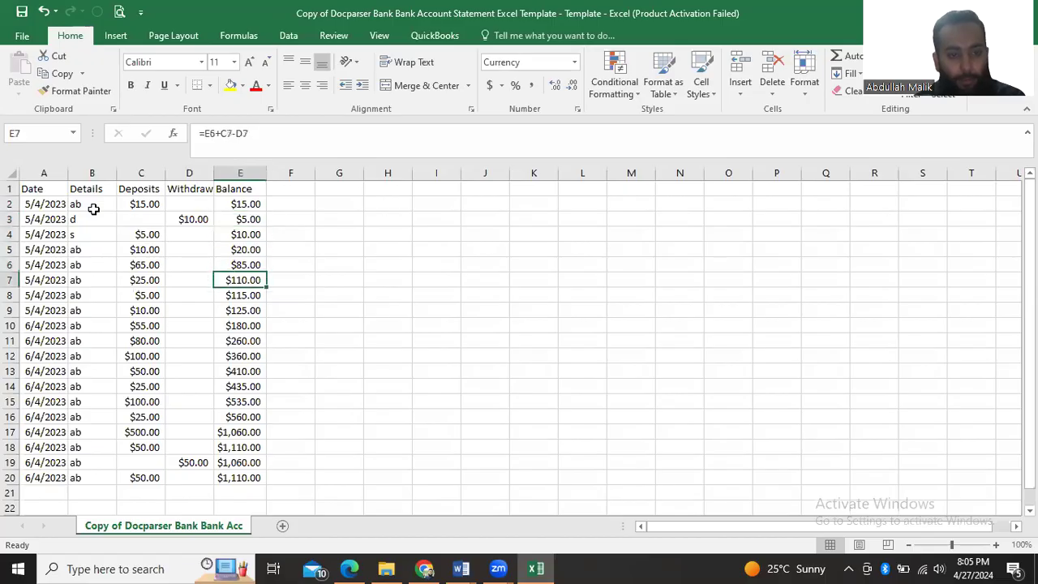
{"action": "left_click", "coordinate": [243, 477]}
{"action": "scroll", "coordinate": [359, 425], "scroll_direction": "down", "scroll_amount": 2}
{"action": "scroll", "coordinate": [359, 425], "scroll_direction": "up", "scroll_amount": 2}
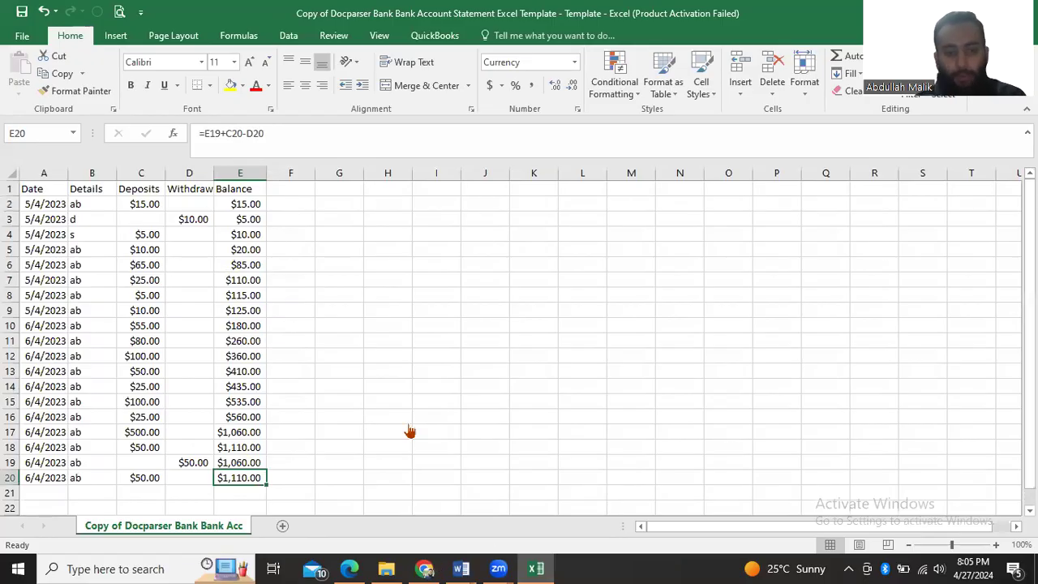
Return to QuickBooks, upload "Copy of Docparser Bank Bank Account Statement Excel Template - Template.csv" and proceed to the account selection
{"action": "key", "text": "alt+Tab"}
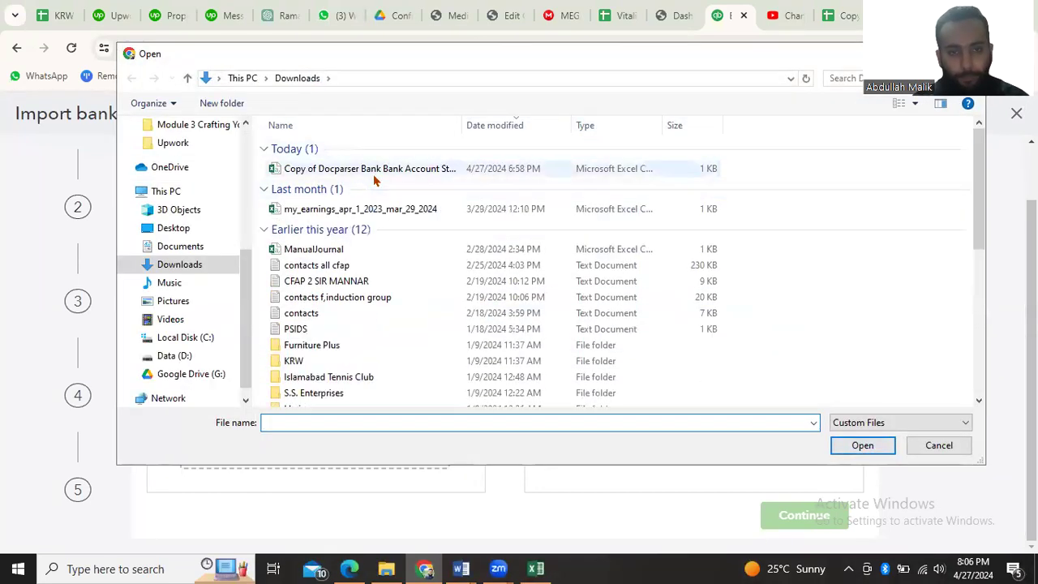
{"action": "left_click", "coordinate": [373, 170]}
{"action": "double_click", "coordinate": [374, 180]}
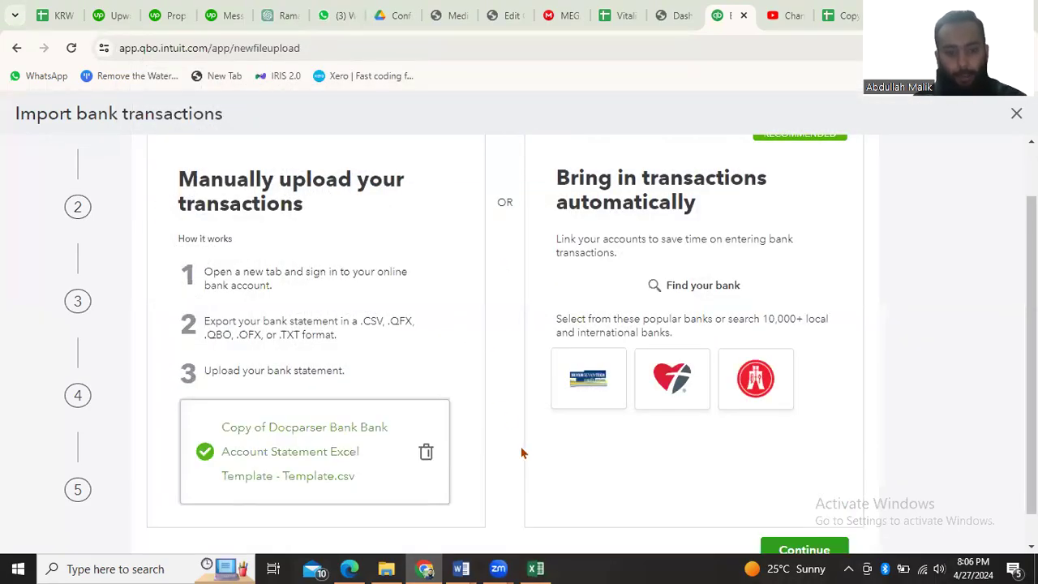
{"action": "scroll", "coordinate": [518, 438], "scroll_direction": "down", "scroll_amount": 1}
{"action": "left_click", "coordinate": [786, 519]}
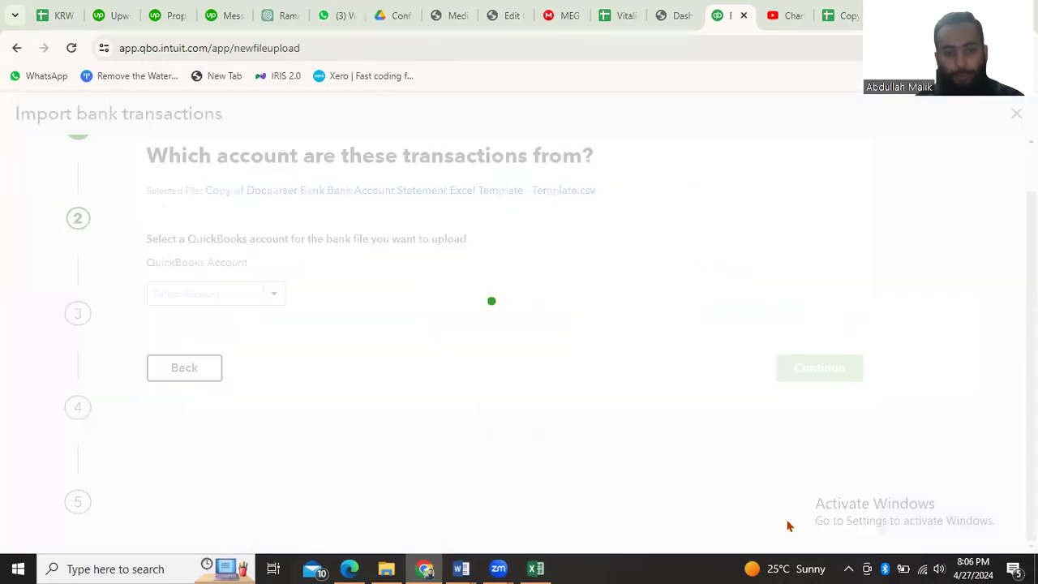
{"action": "scroll", "coordinate": [410, 364], "scroll_direction": "up", "scroll_amount": 1}
{"action": "left_click", "coordinate": [239, 350]}
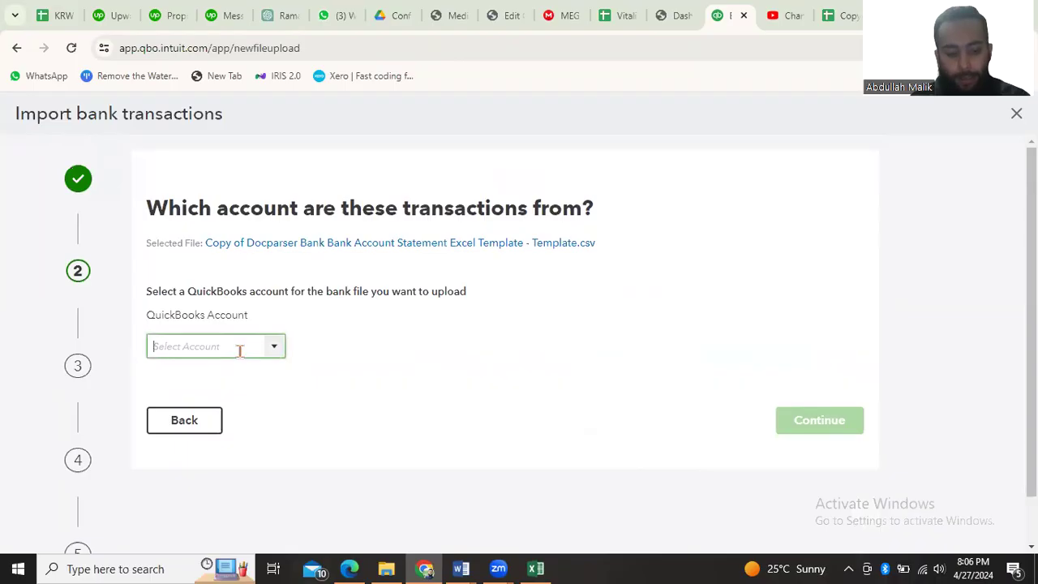
{"action": "type", "text": "mee"}
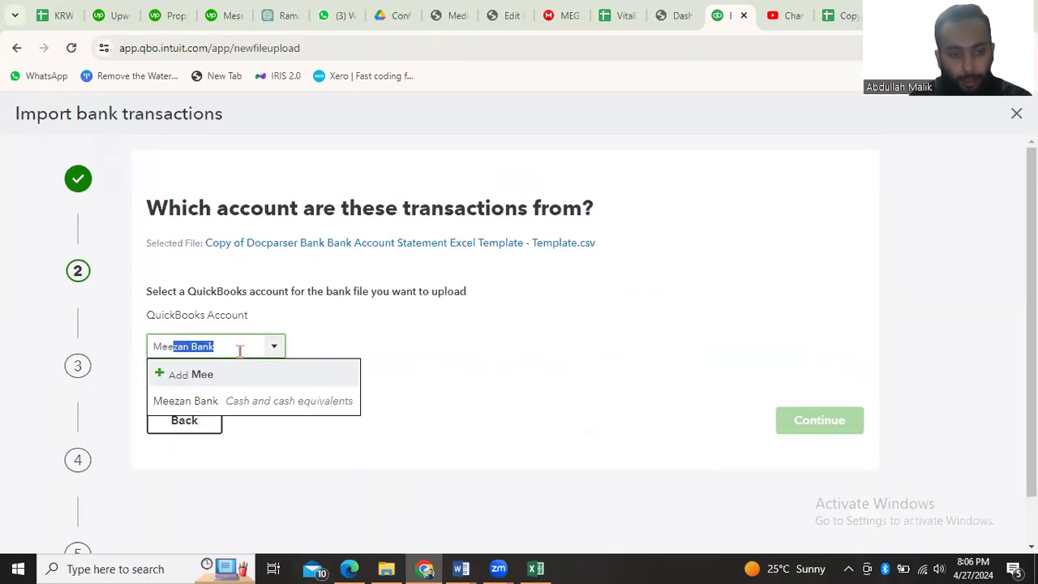
{"action": "key", "text": "BackSpace"}
{"action": "key", "text": "BackSpace"}
{"action": "key", "text": "BackSpace"}
{"action": "key", "text": "BackSpace"}
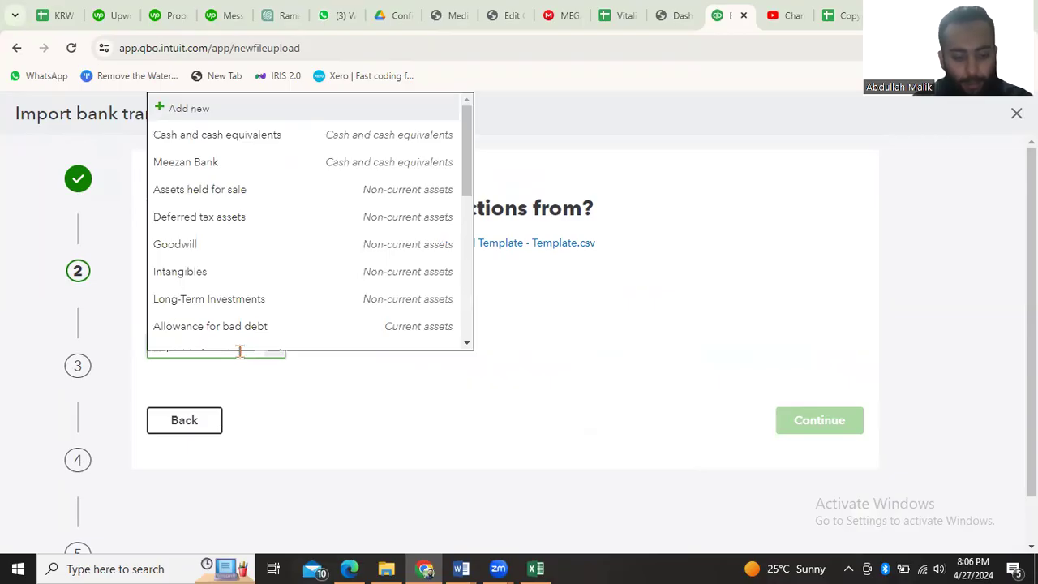
Add Allied as a new QuickBooks account for the uploaded bank file
{"action": "type", "text": "Allied"}
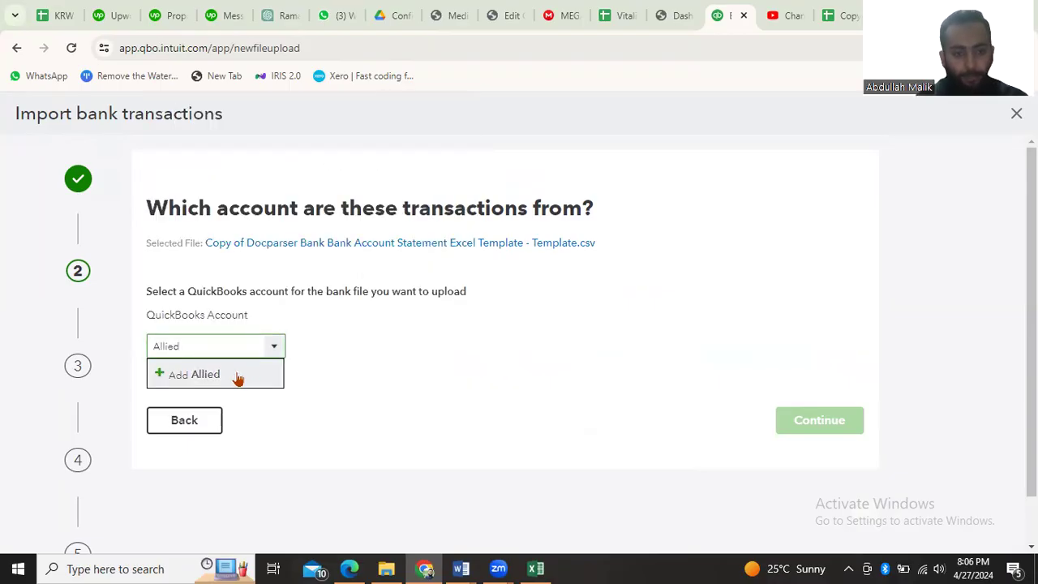
{"action": "left_click", "coordinate": [238, 378]}
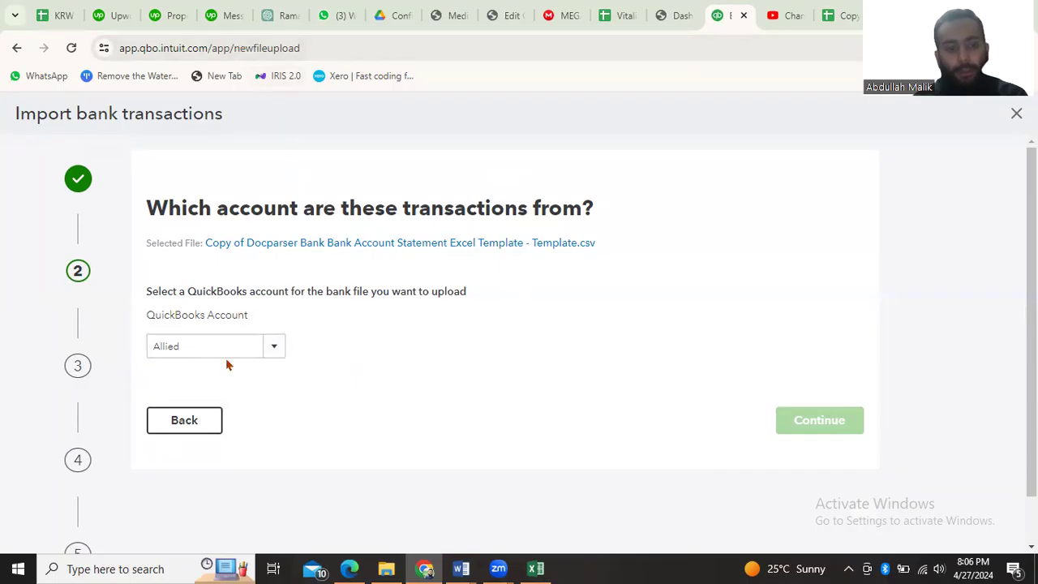
{"action": "left_click", "coordinate": [272, 356]}
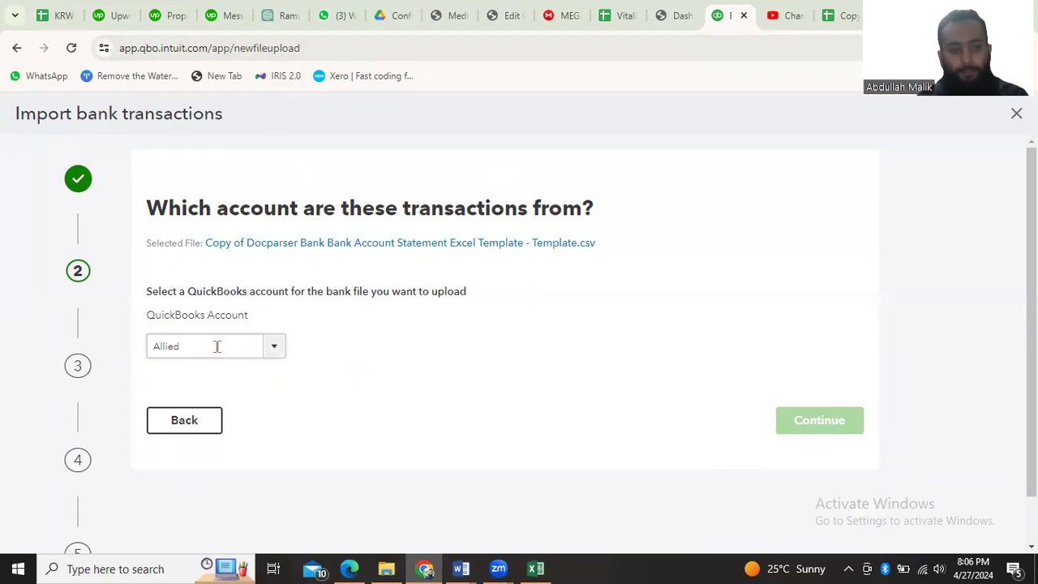
{"action": "scroll", "coordinate": [318, 330], "scroll_direction": "down", "scroll_amount": 1}
{"action": "scroll", "coordinate": [318, 329], "scroll_direction": "up", "scroll_amount": 1}
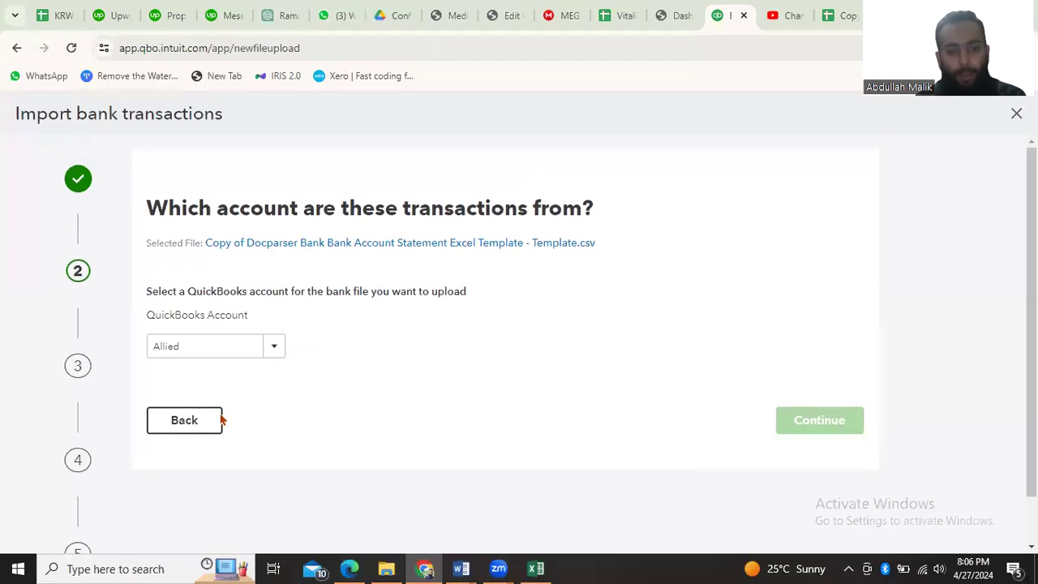
Go back to the upload stage, select the Docparser bank statement CSV from Downloads again and continue to the account selection
{"action": "left_click", "coordinate": [185, 428]}
{"action": "left_click", "coordinate": [379, 500]}
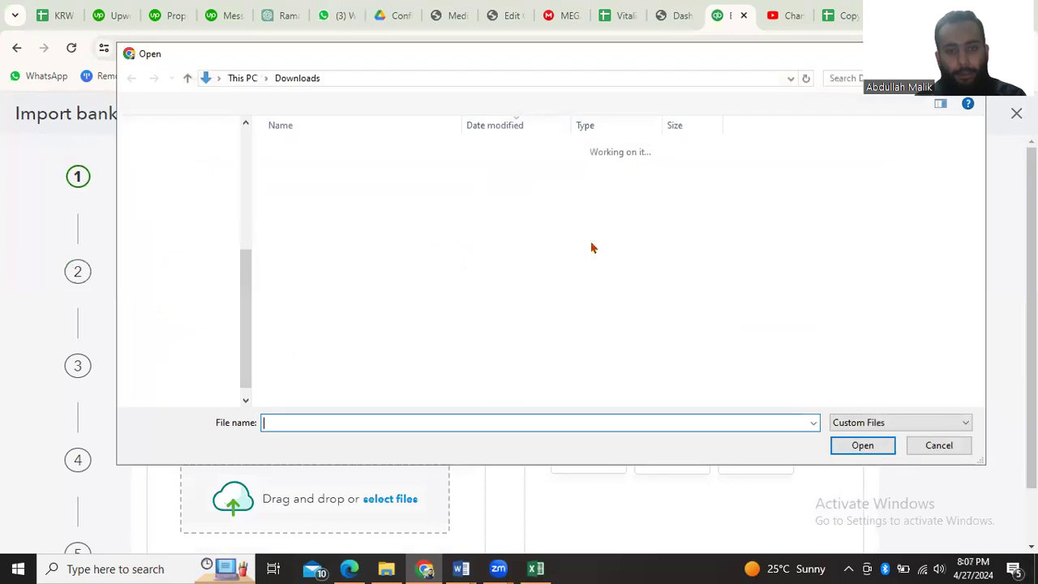
{"action": "left_click", "coordinate": [339, 170]}
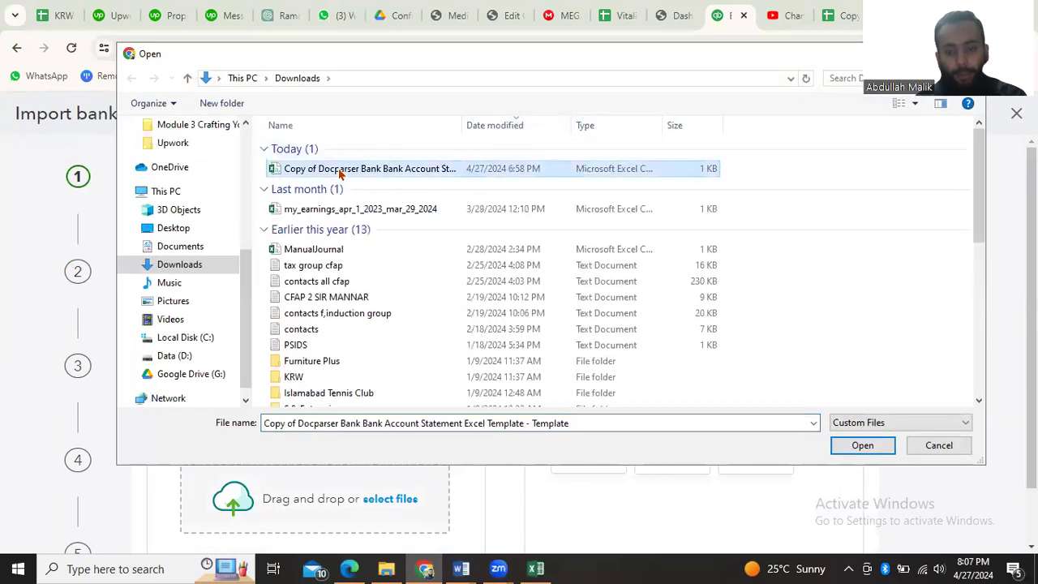
{"action": "double_click", "coordinate": [339, 170]}
{"action": "scroll", "coordinate": [678, 439], "scroll_direction": "down", "scroll_amount": 2}
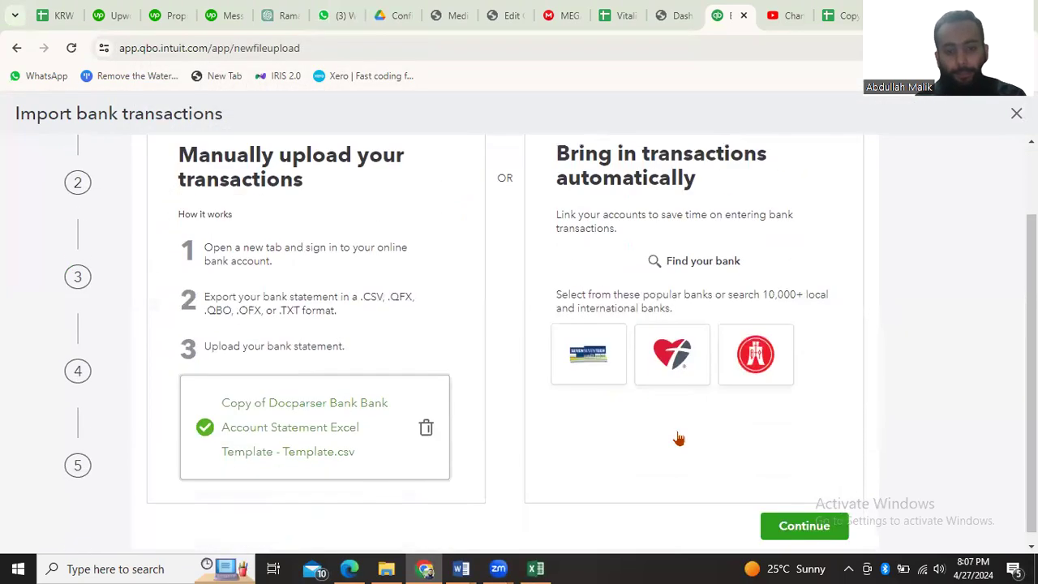
{"action": "left_click", "coordinate": [811, 518]}
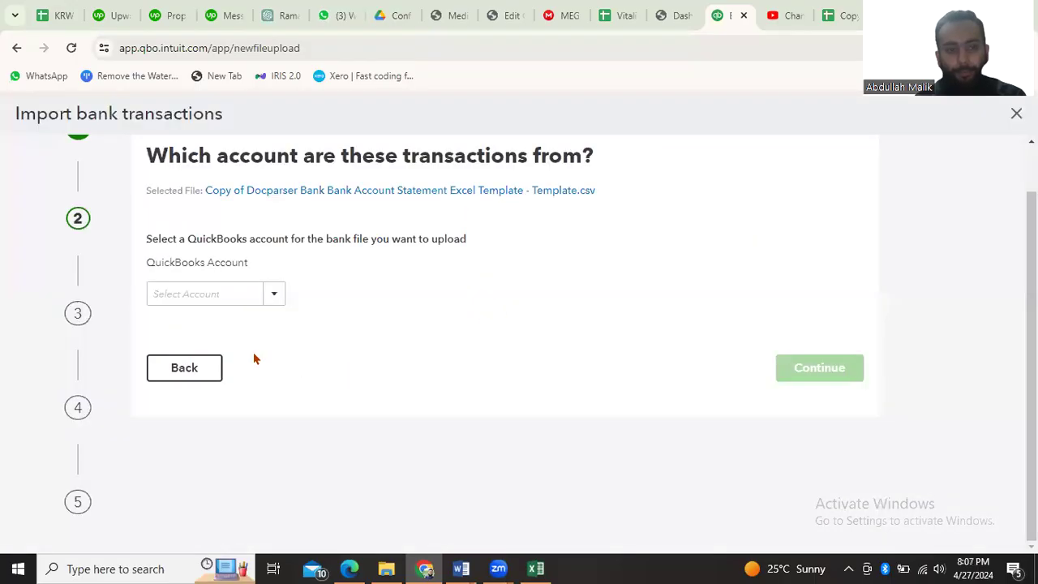
{"action": "left_click", "coordinate": [214, 295]}
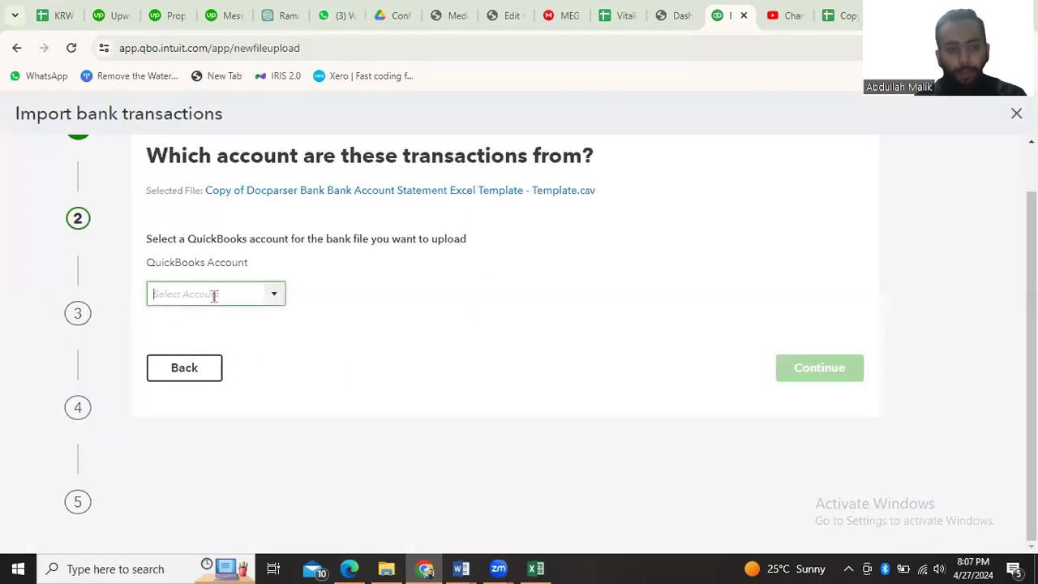
{"action": "type", "text": "m"}
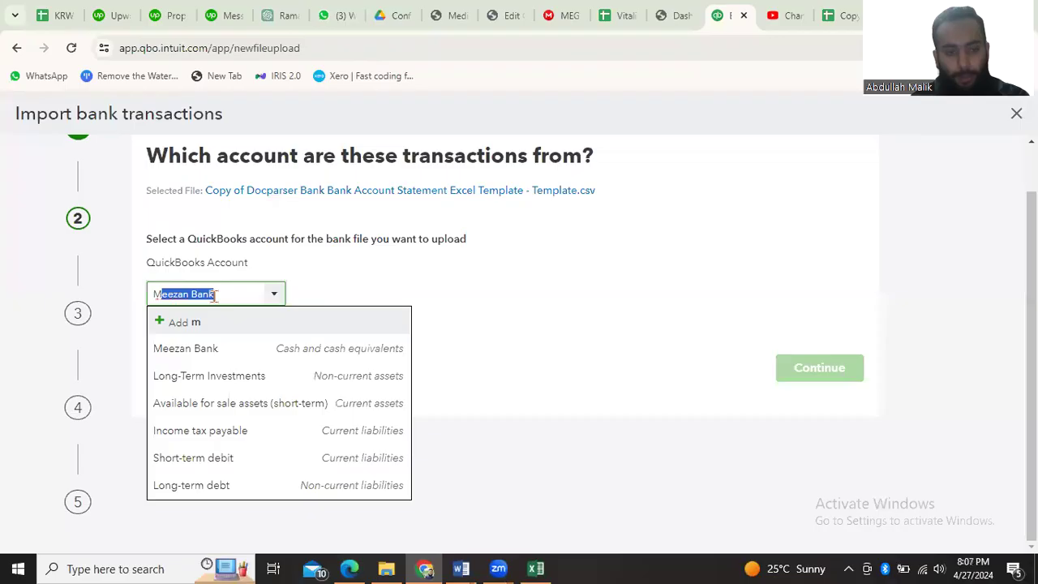
{"action": "key", "text": "BackSpace"}
{"action": "type", "text": "Allied"}
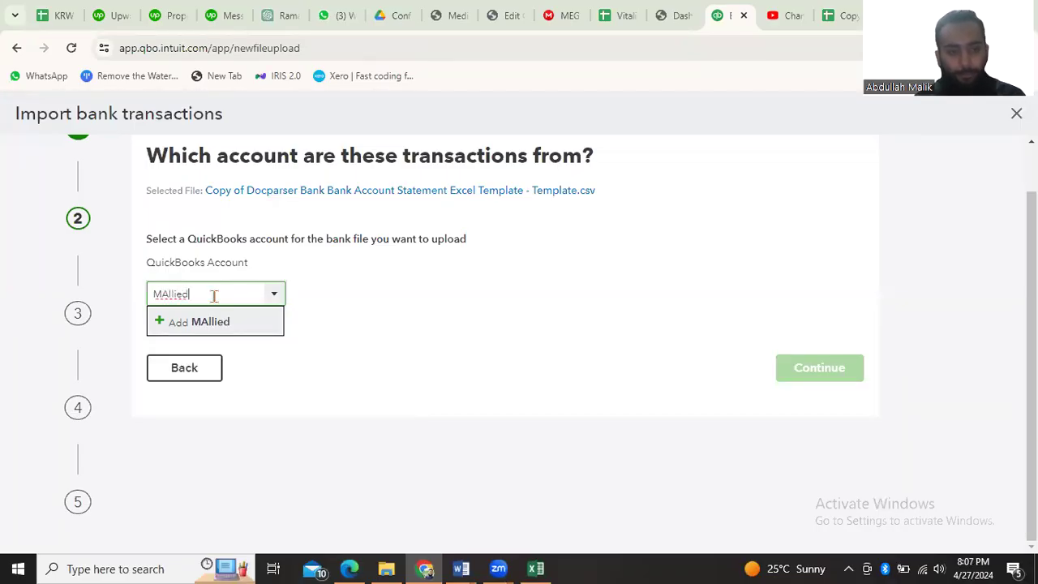
{"action": "key", "text": "BackSpace"}
{"action": "key", "text": "BackSpace"}
{"action": "key", "text": "BackSpace"}
{"action": "key", "text": "BackSpace"}
{"action": "key", "text": "BackSpace"}
{"action": "key", "text": "BackSpace"}
{"action": "key", "text": "BackSpace"}
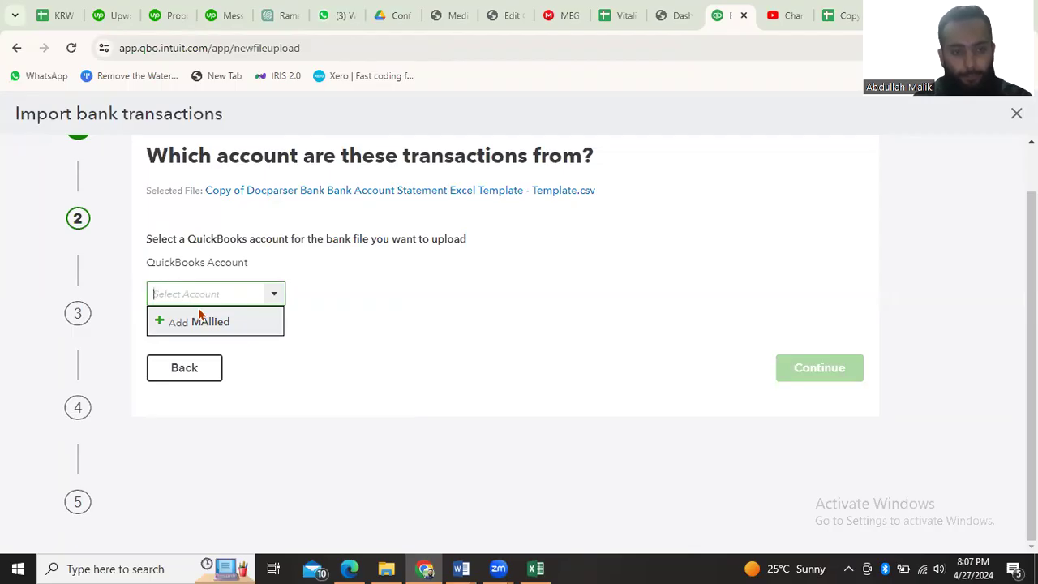
Try to add Allied Bank as a new QuickBooks account for the uploaded file and continue the import
{"action": "type", "text": "All"}
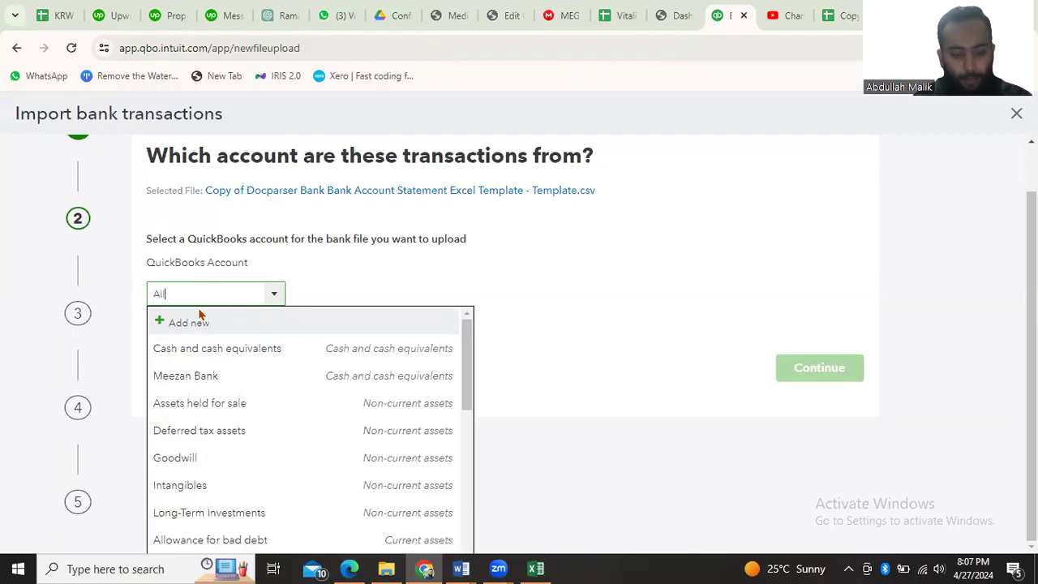
{"action": "type", "text": "ied Bank"}
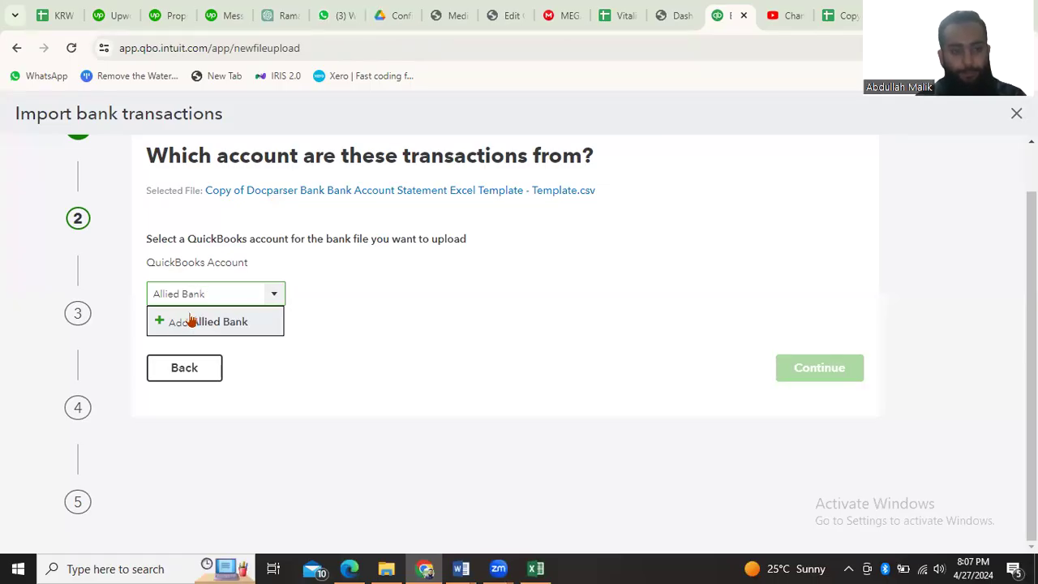
{"action": "left_click", "coordinate": [160, 323]}
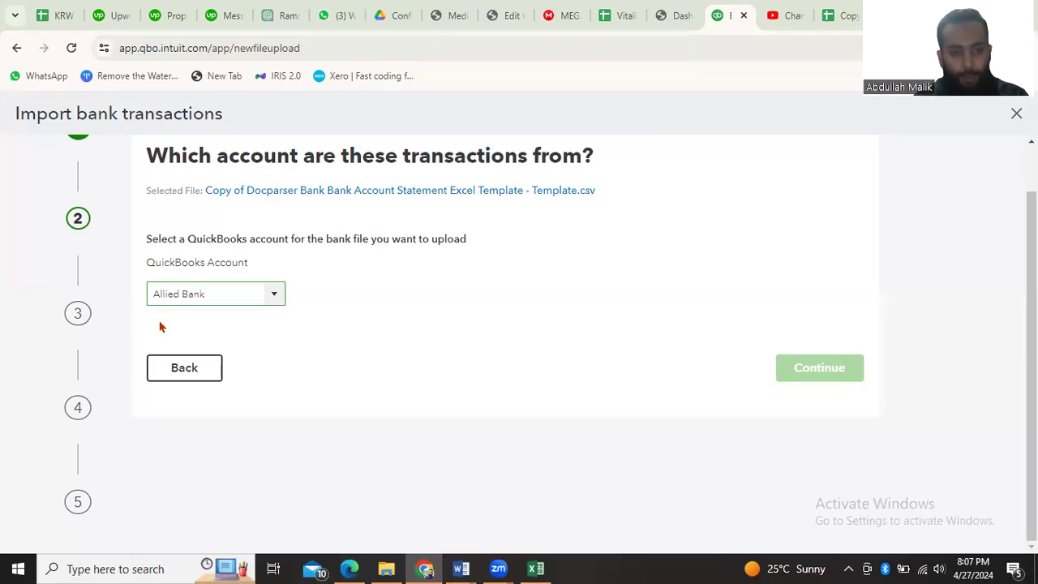
{"action": "left_click", "coordinate": [825, 370]}
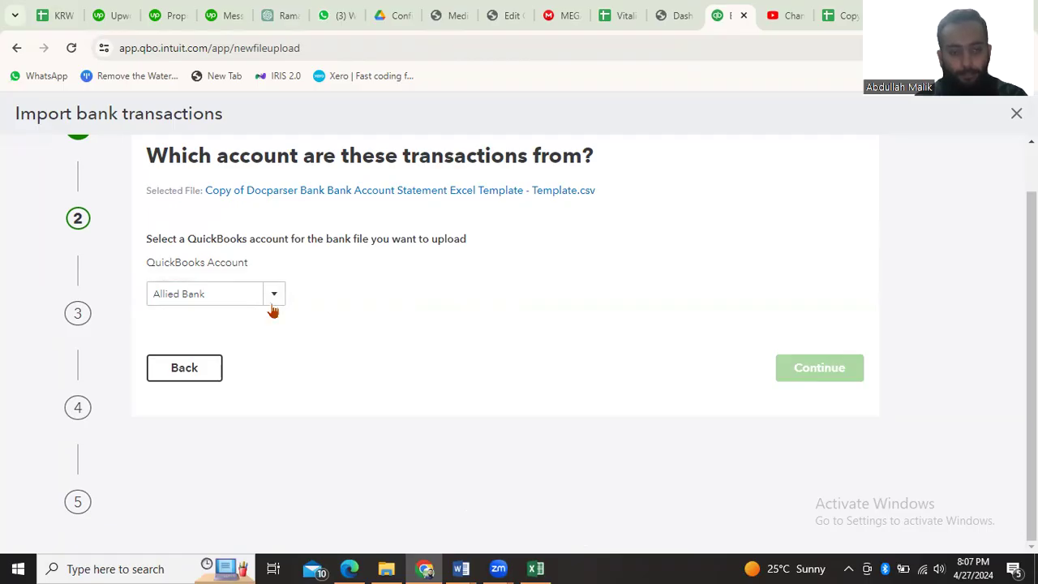
Return to the upload stage, reselect the Docparser bank statement CSV from Downloads and proceed to the account selection
{"action": "left_click", "coordinate": [182, 369]}
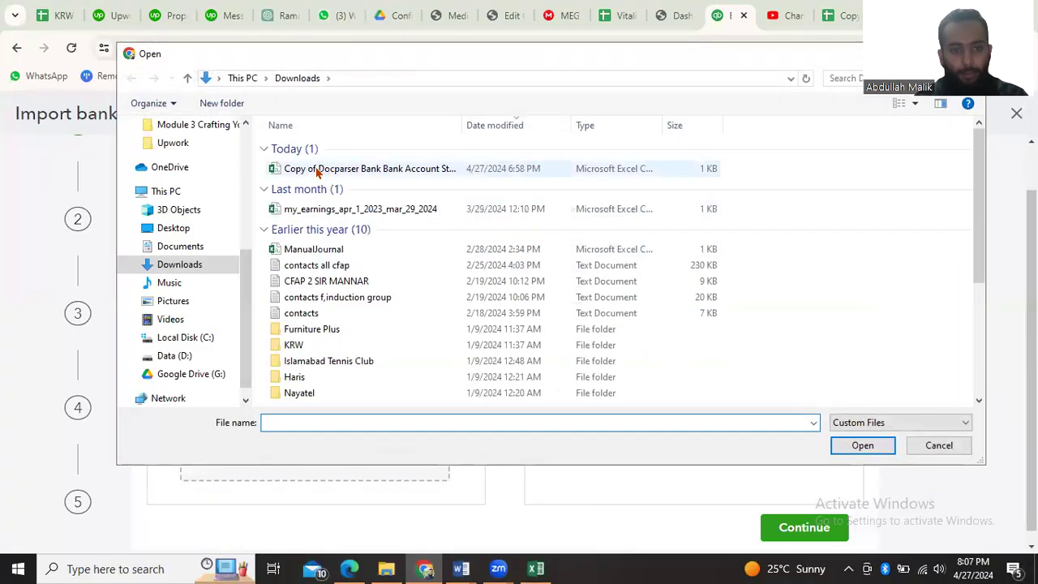
{"action": "double_click", "coordinate": [317, 169]}
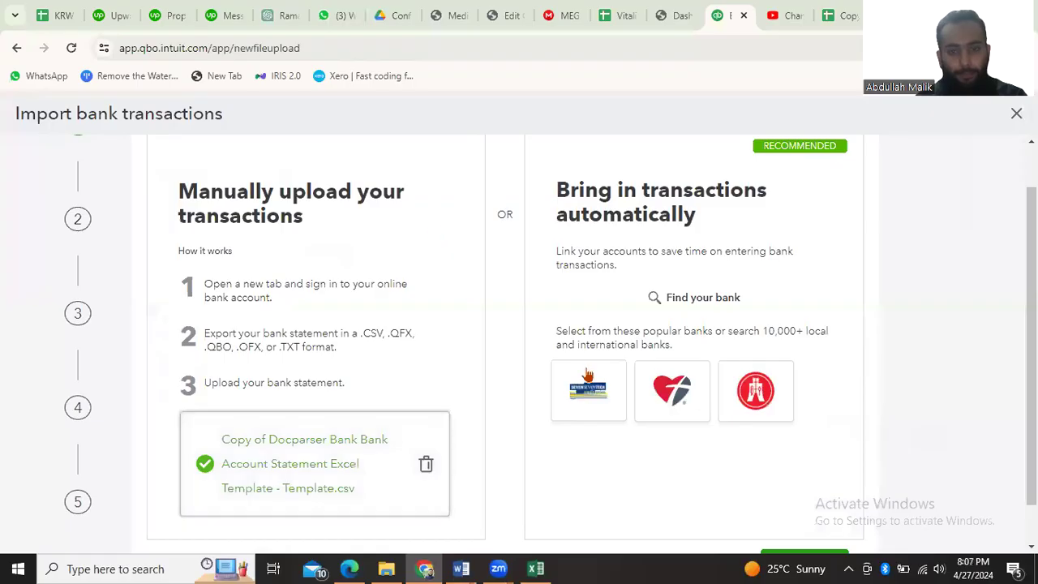
{"action": "scroll", "coordinate": [632, 511], "scroll_direction": "down", "scroll_amount": 1}
{"action": "left_click", "coordinate": [792, 519]}
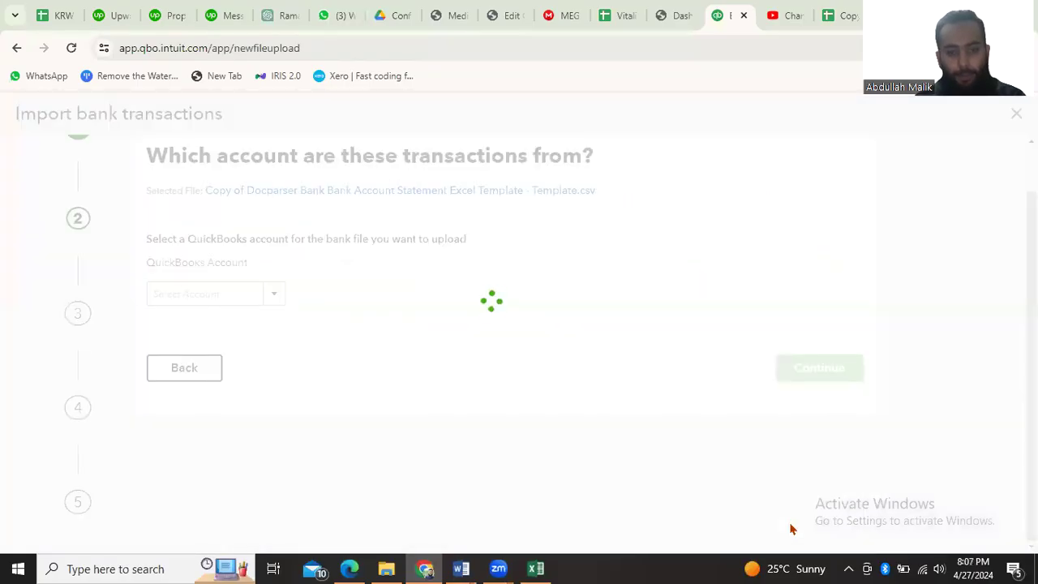
Try Meezan Bank as the account for the bank file, then try adding a new account from the account list
{"action": "left_click", "coordinate": [217, 296]}
{"action": "type", "text": "Meezan Bank"}
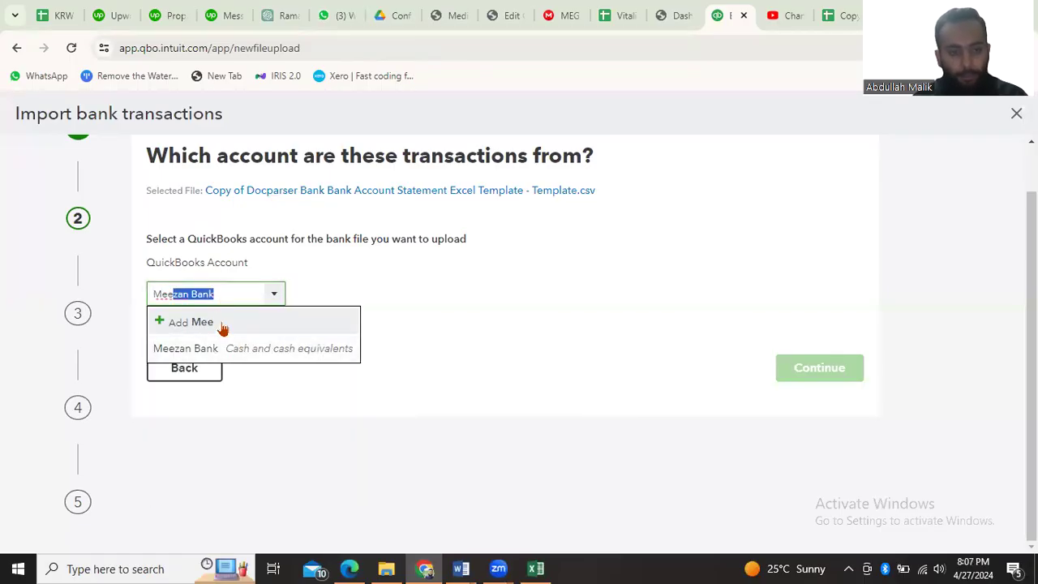
{"action": "left_click", "coordinate": [276, 295]}
{"action": "left_click", "coordinate": [278, 297]}
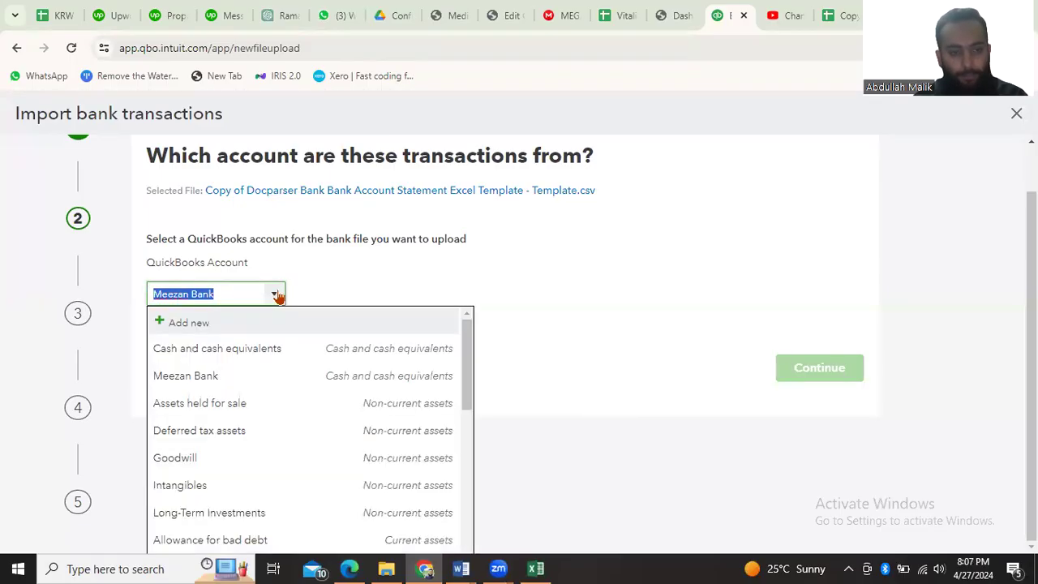
{"action": "left_click", "coordinate": [179, 325]}
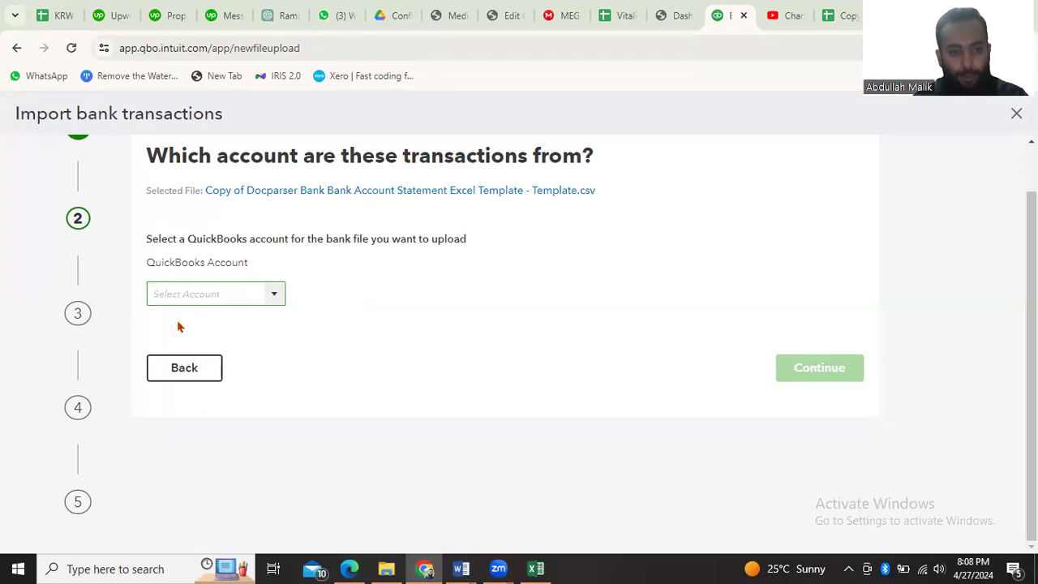
{"action": "left_click", "coordinate": [308, 229]}
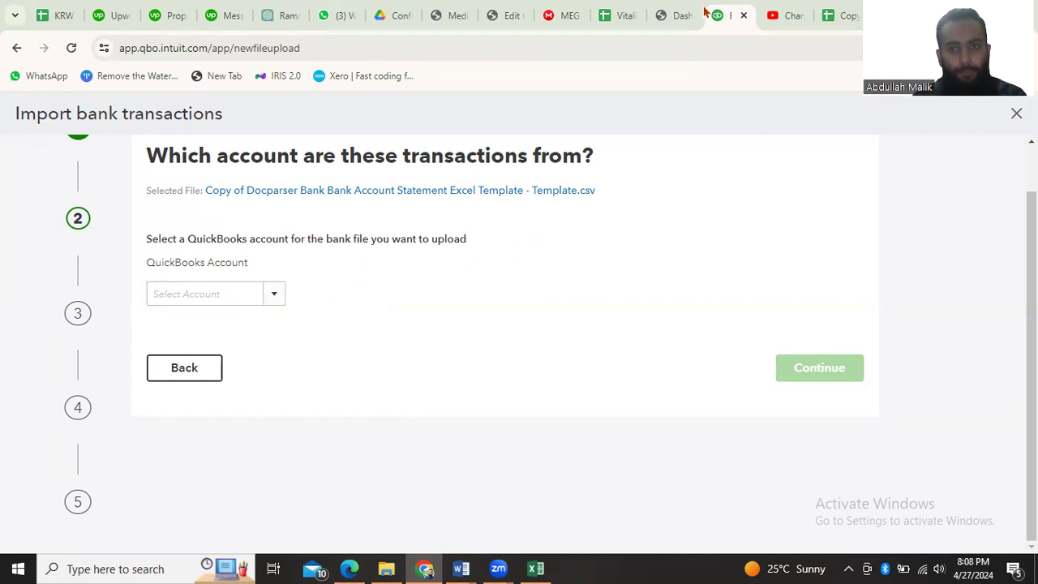
{"action": "left_click", "coordinate": [673, 16]}
{"action": "left_click", "coordinate": [725, 11]}
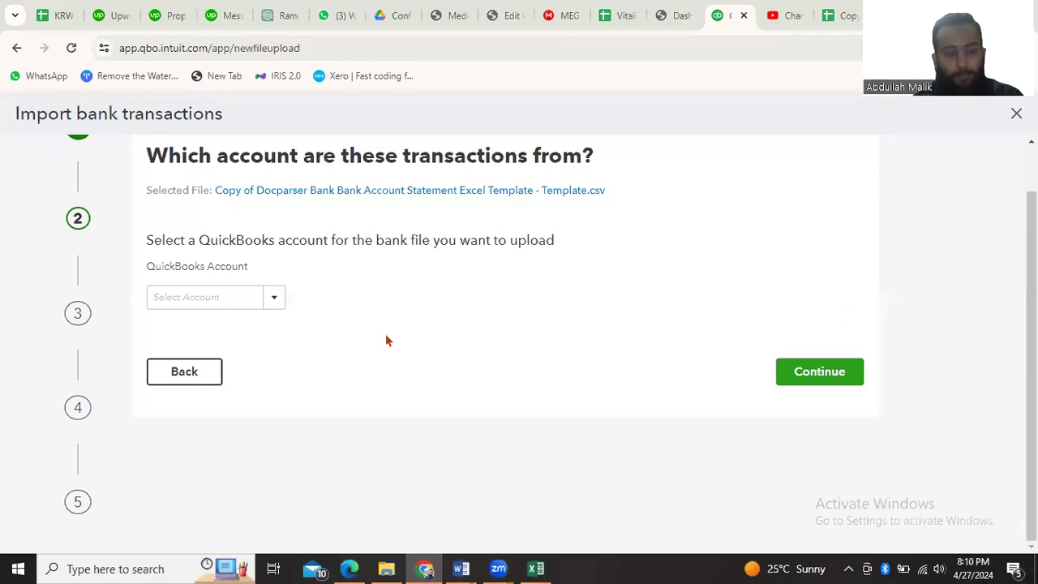
{"action": "left_click", "coordinate": [273, 297]}
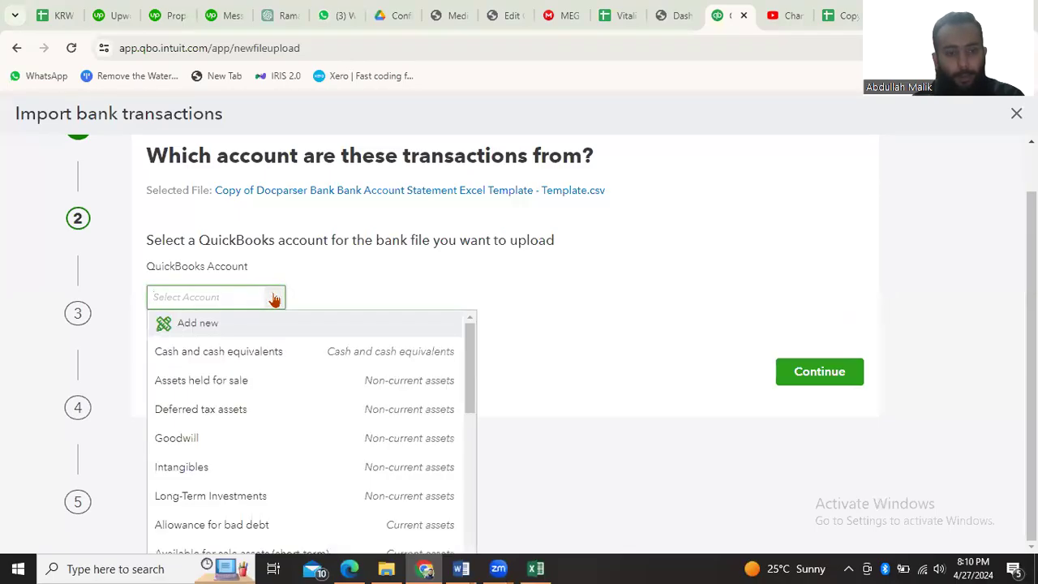
{"action": "left_click", "coordinate": [180, 325]}
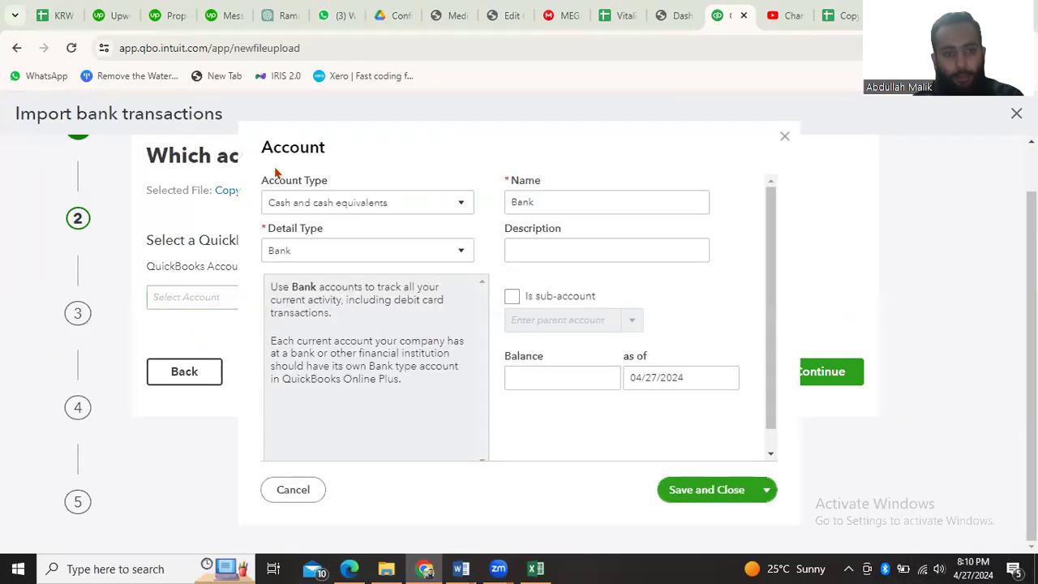
{"action": "left_click", "coordinate": [784, 136]}
{"action": "left_click", "coordinate": [272, 299]}
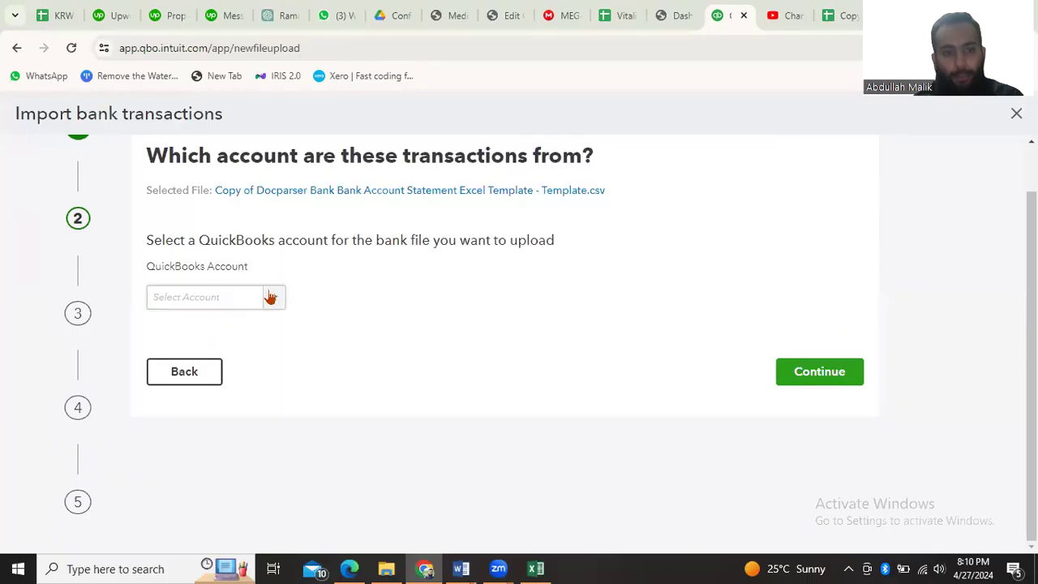
{"action": "left_click", "coordinate": [274, 300]}
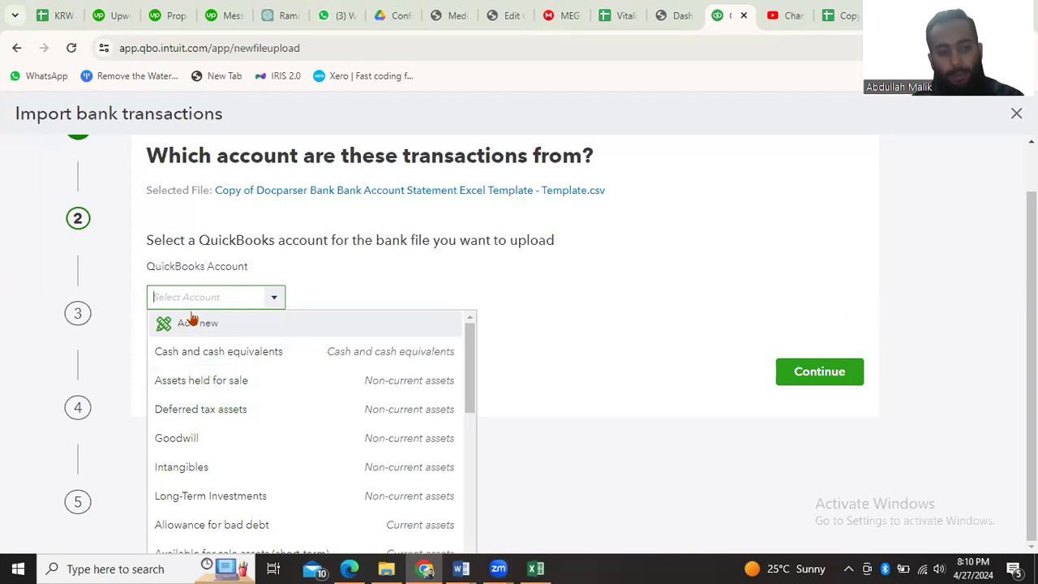
{"action": "type", "text": "allie"}
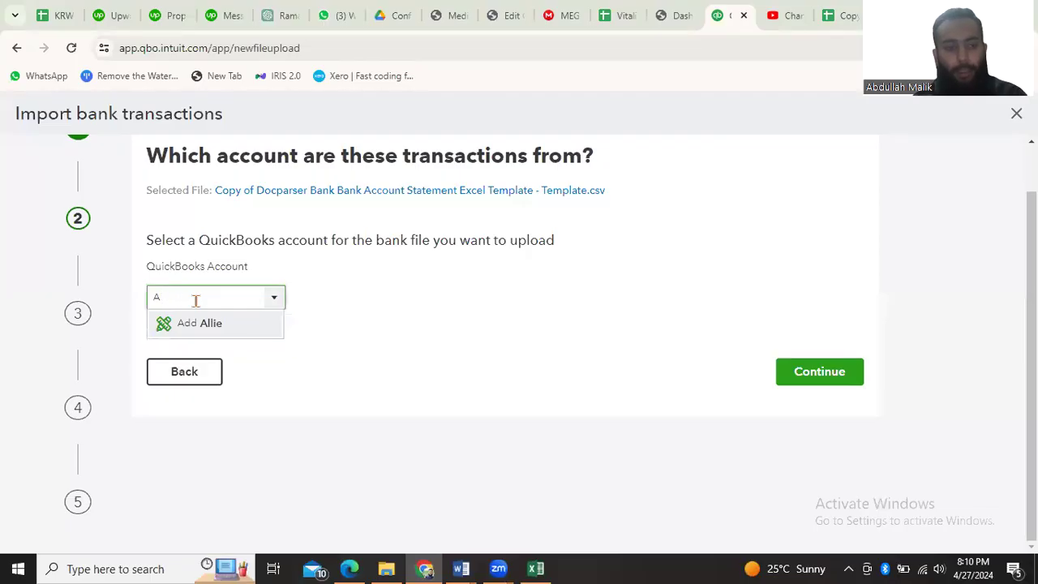
{"action": "key", "text": "BackSpace"}
Create a new account named Allied Bank with account type Cash and cash equivalents, save it and continue to the file setup
{"action": "left_click", "coordinate": [190, 331]}
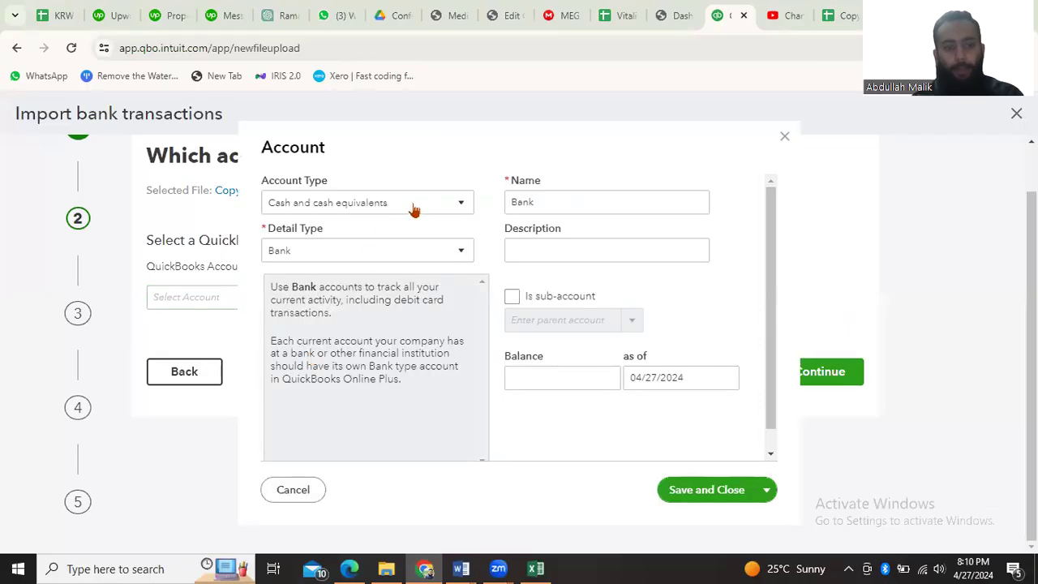
{"action": "left_click", "coordinate": [415, 207]}
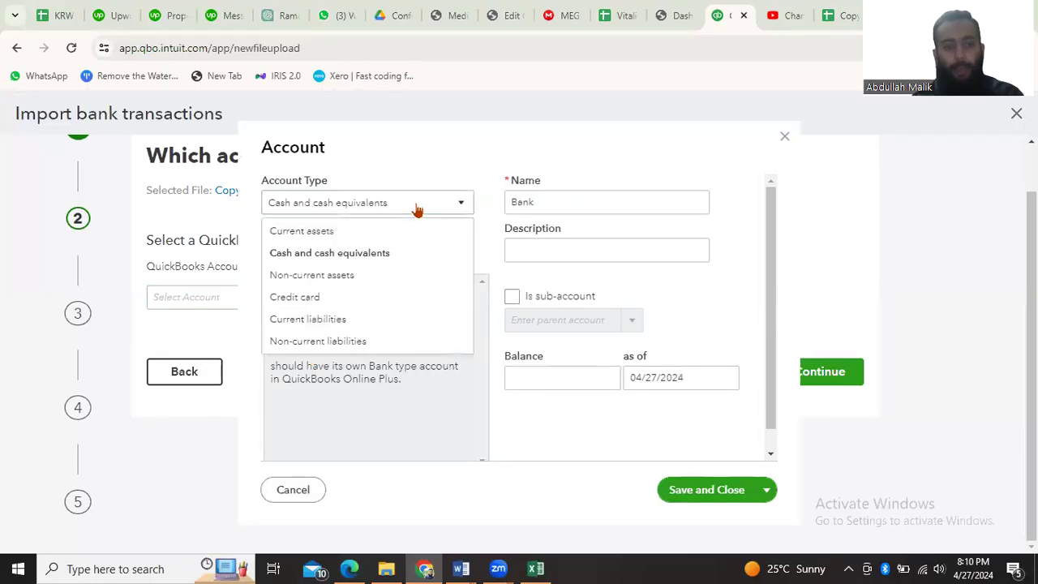
{"action": "left_click", "coordinate": [372, 253]}
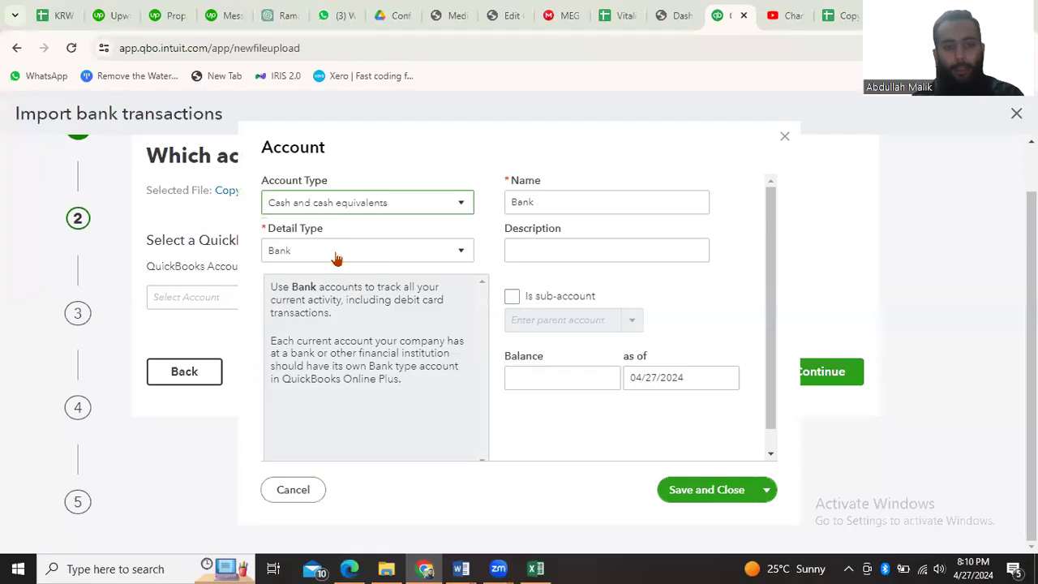
{"action": "double_click", "coordinate": [551, 204]}
{"action": "key", "text": "BackSpace"}
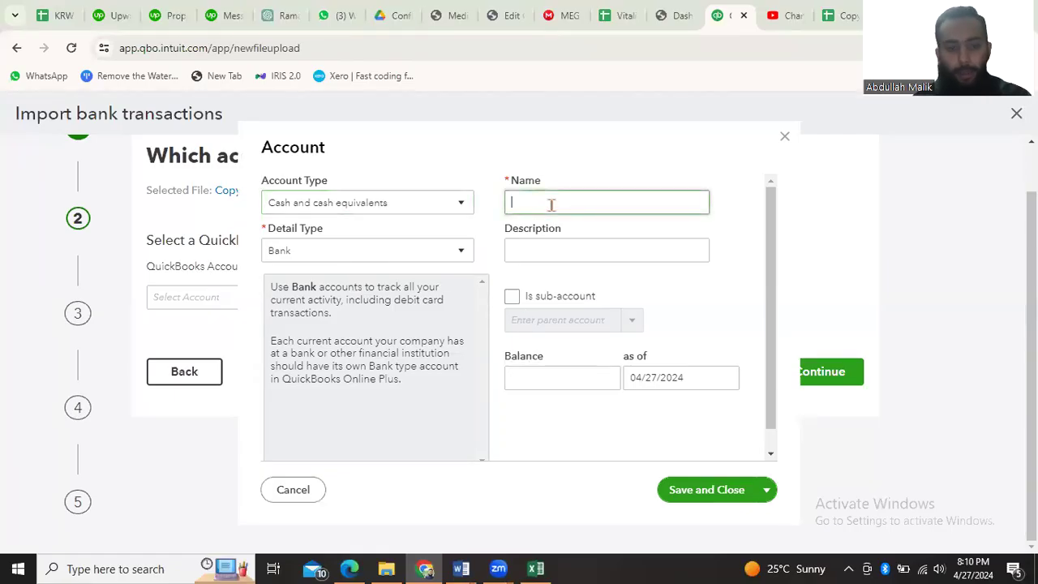
{"action": "type", "text": "Allied Bank"}
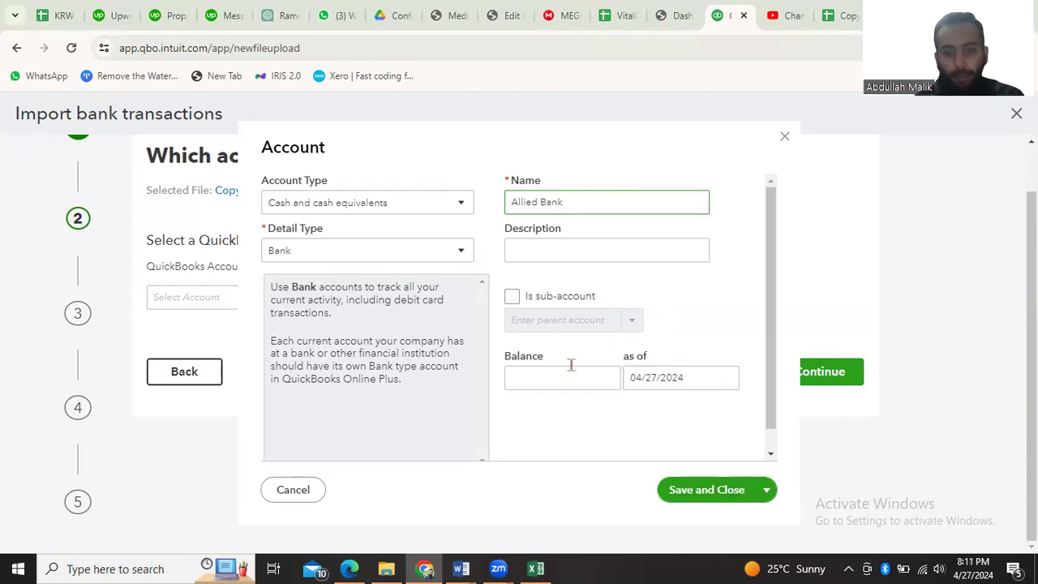
{"action": "left_click", "coordinate": [696, 496]}
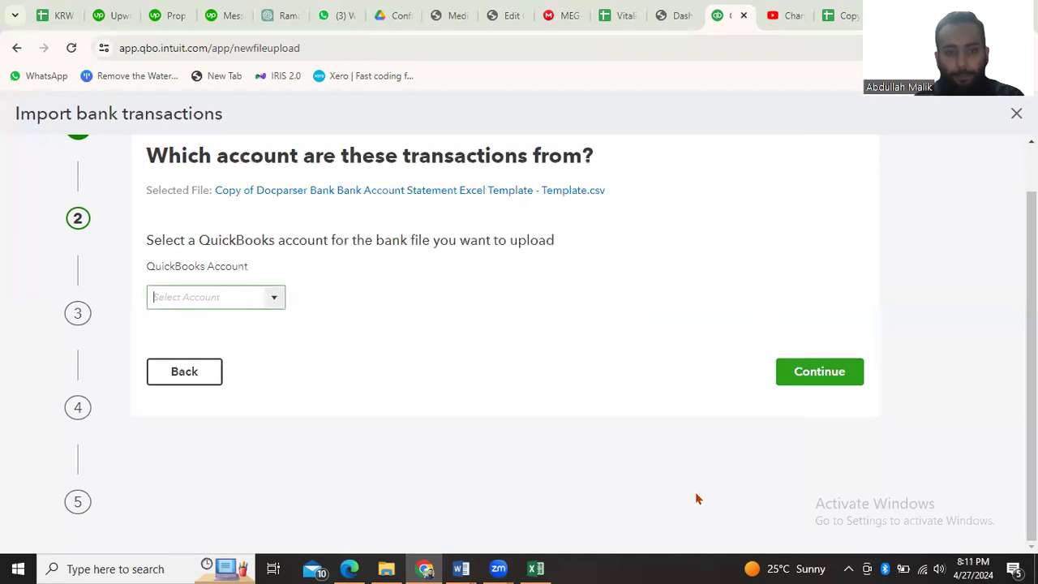
{"action": "left_click", "coordinate": [806, 378]}
Compare with the statement in Excel, keep the first row as a header and set the amounts to two columns in QuickBooks
{"action": "scroll", "coordinate": [364, 407], "scroll_direction": "up", "scroll_amount": 1}
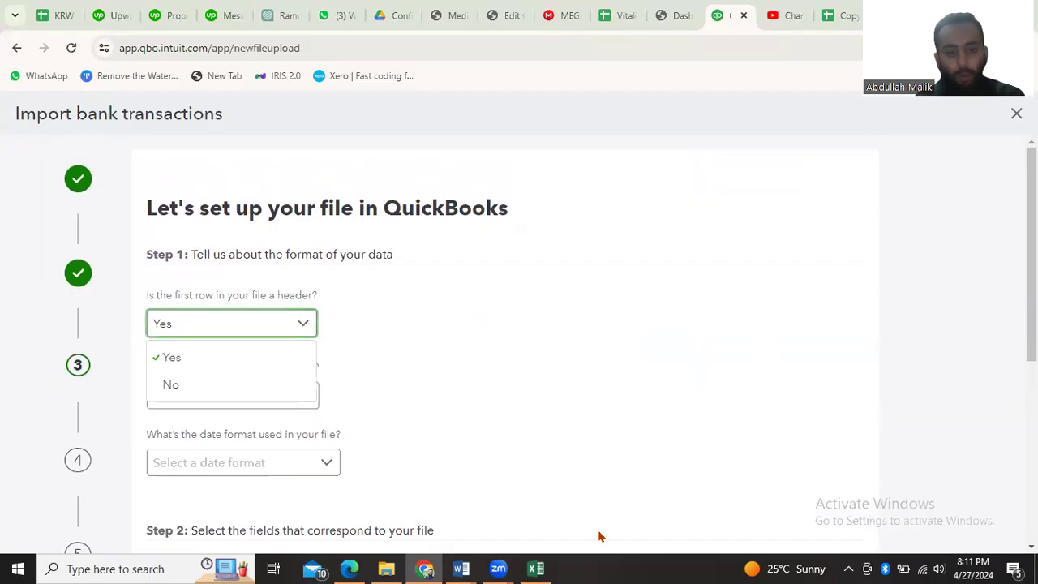
{"action": "left_click", "coordinate": [536, 568]}
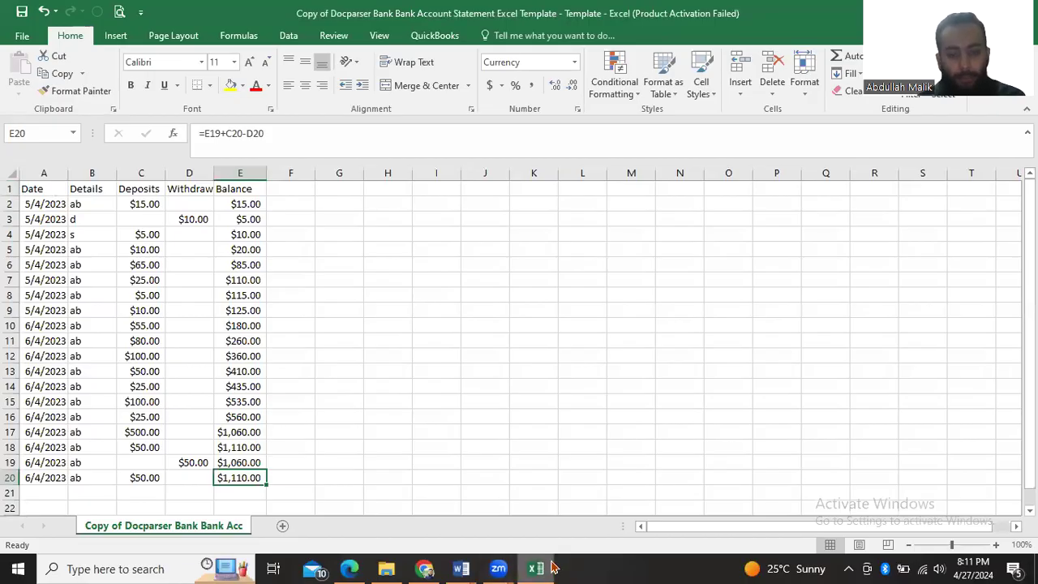
{"action": "key", "text": "alt+Tab"}
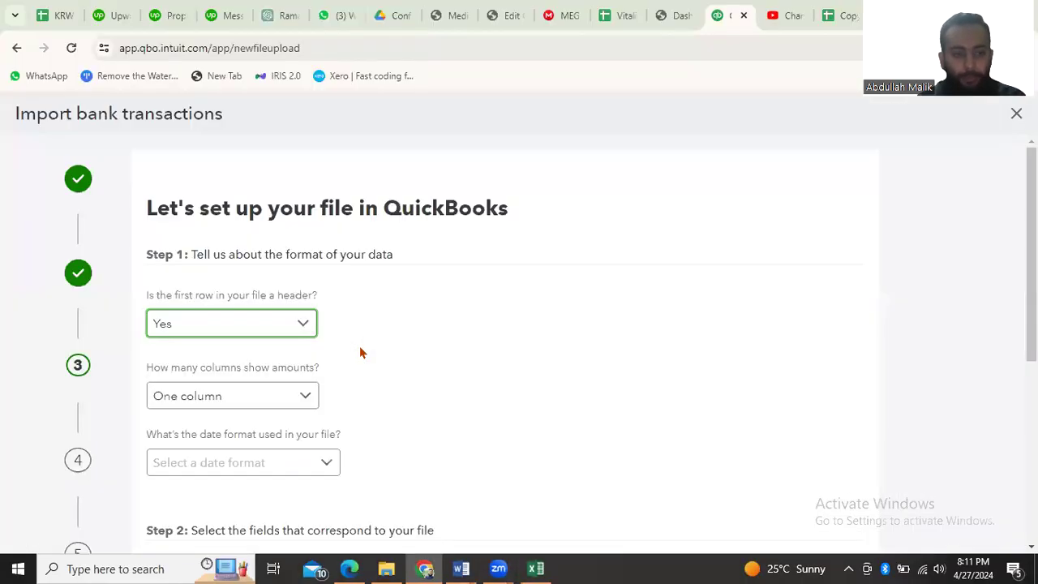
{"action": "scroll", "coordinate": [348, 348], "scroll_direction": "down", "scroll_amount": 1}
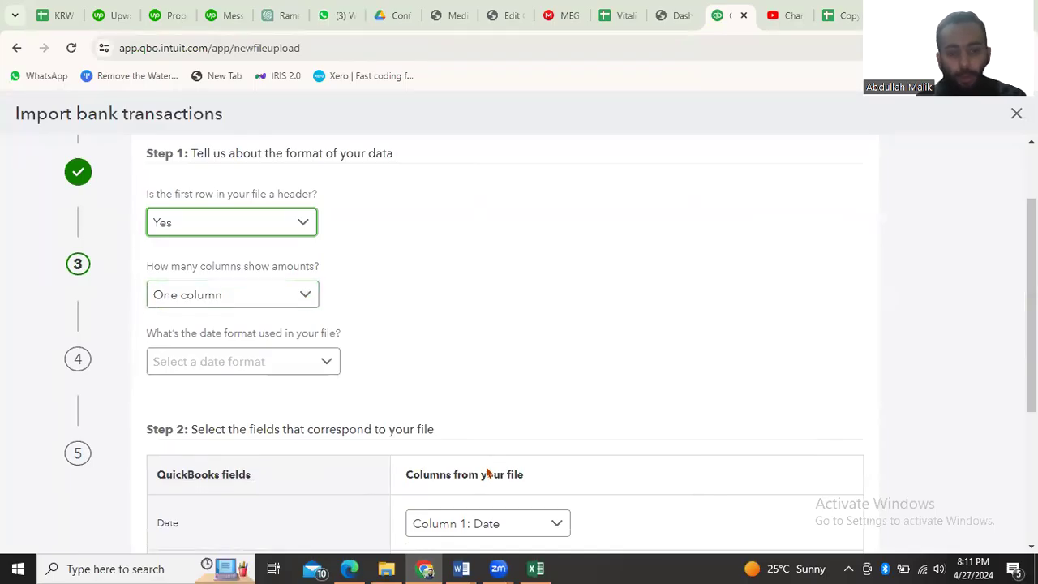
{"action": "key", "text": "alt+Tab"}
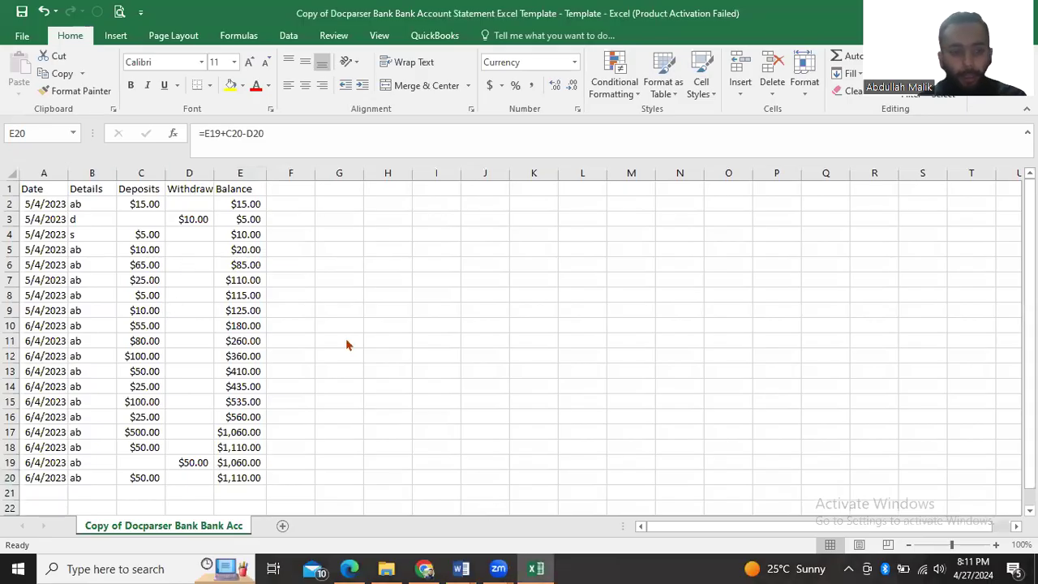
{"action": "key", "text": "alt+Tab"}
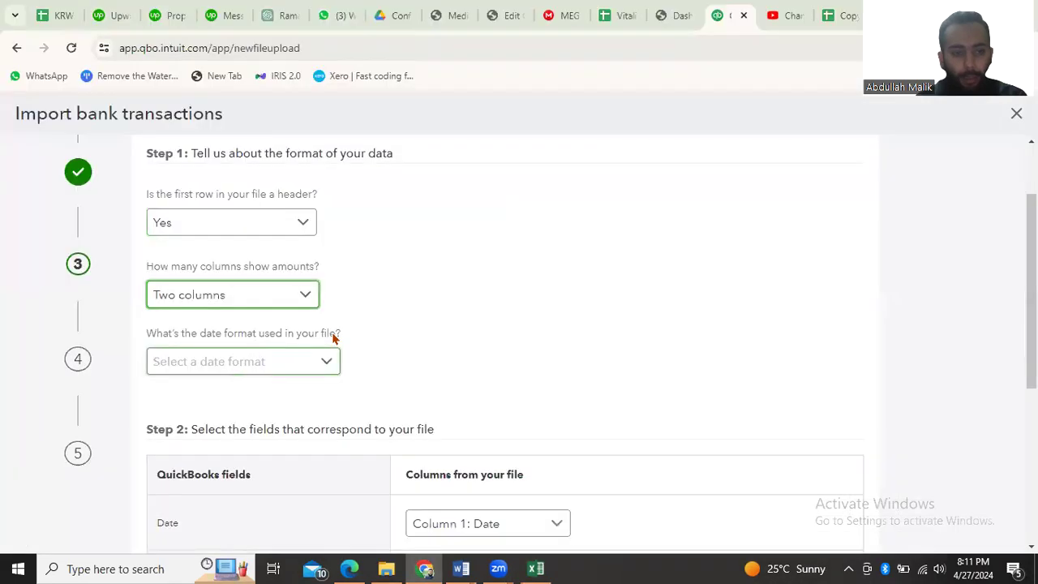
Check the dates in the Excel statement and set the file's date format to dd/MM/yyyy in QuickBooks
{"action": "scroll", "coordinate": [381, 339], "scroll_direction": "down", "scroll_amount": 1}
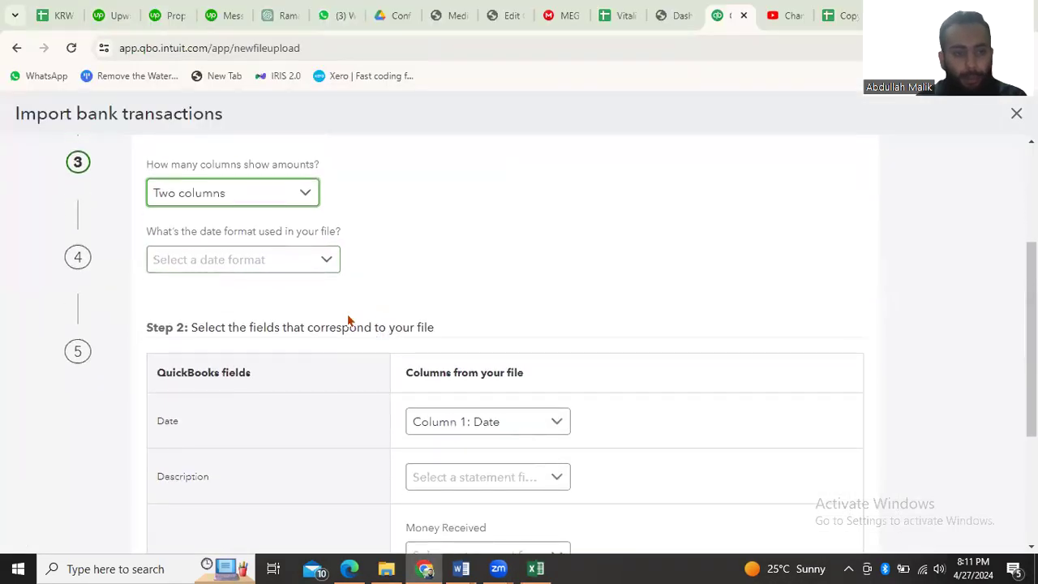
{"action": "left_click", "coordinate": [297, 267]}
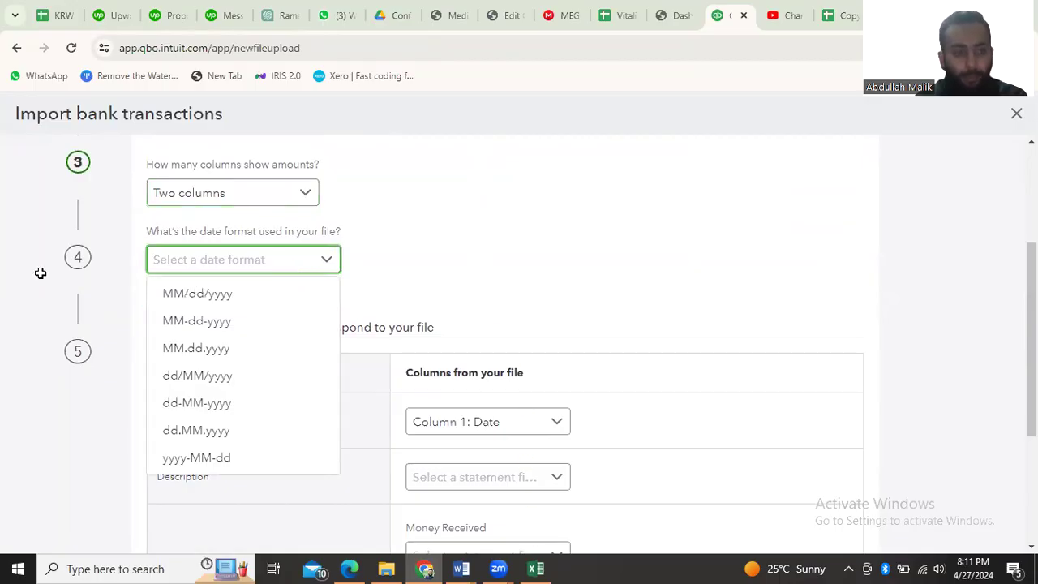
{"action": "key", "text": "alt+Tab"}
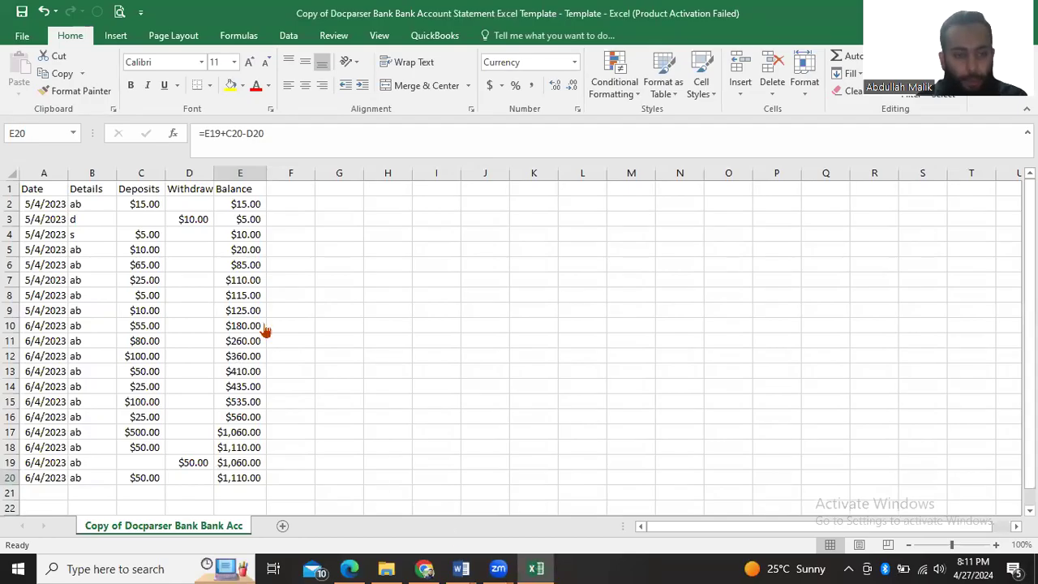
{"action": "key", "text": "alt+Tab"}
{"action": "left_click", "coordinate": [226, 385]}
{"action": "scroll", "coordinate": [434, 318], "scroll_direction": "down", "scroll_amount": 2}
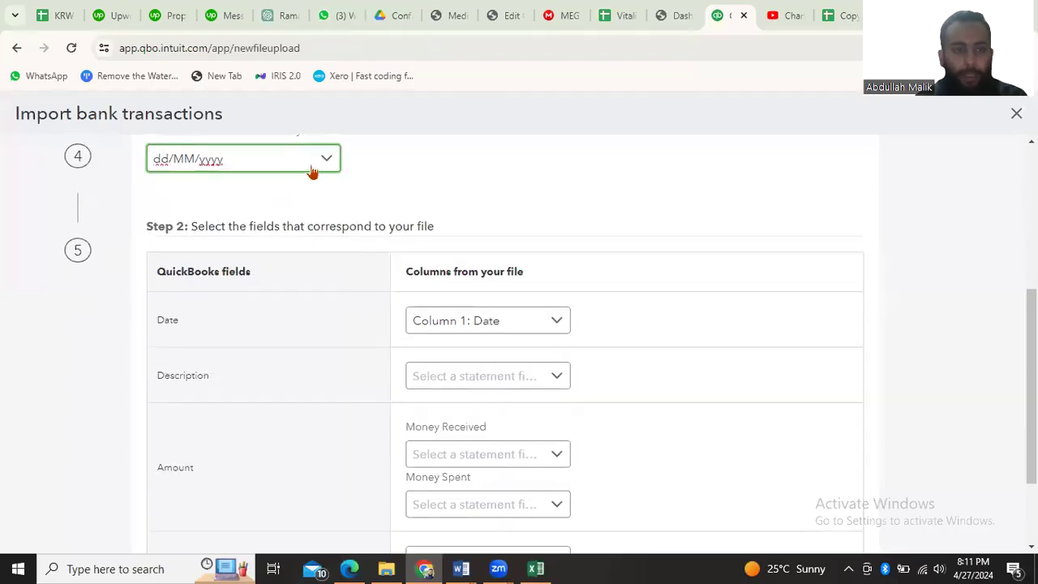
{"action": "left_click", "coordinate": [312, 171]}
{"action": "left_click", "coordinate": [312, 171]}
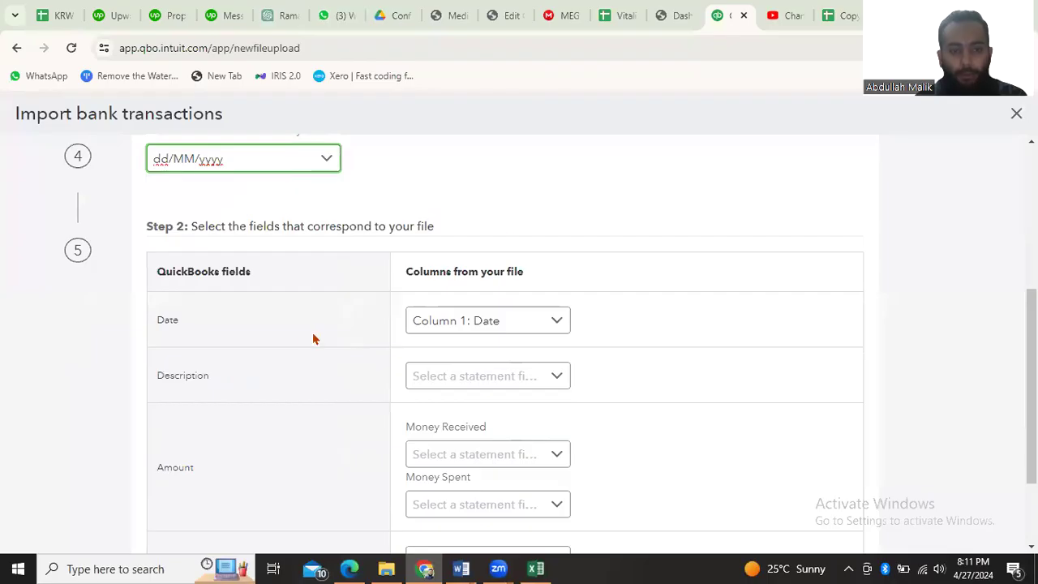
Consult the statement's headings in Excel and map the Description field to Column 2: Details in QuickBooks
{"action": "scroll", "coordinate": [542, 331], "scroll_direction": "down", "scroll_amount": 1}
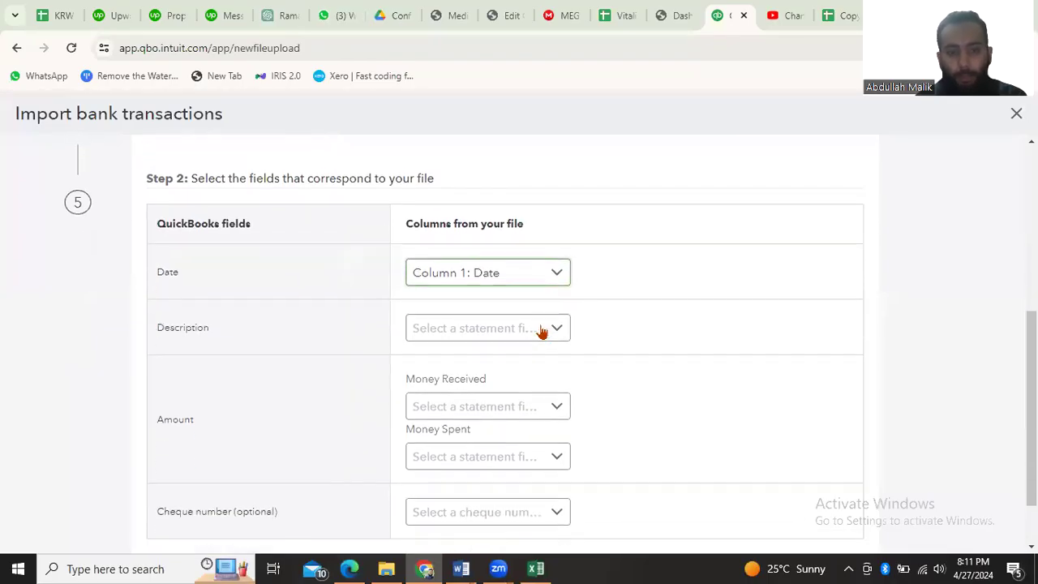
{"action": "left_click", "coordinate": [536, 568]}
{"action": "left_click", "coordinate": [538, 568]}
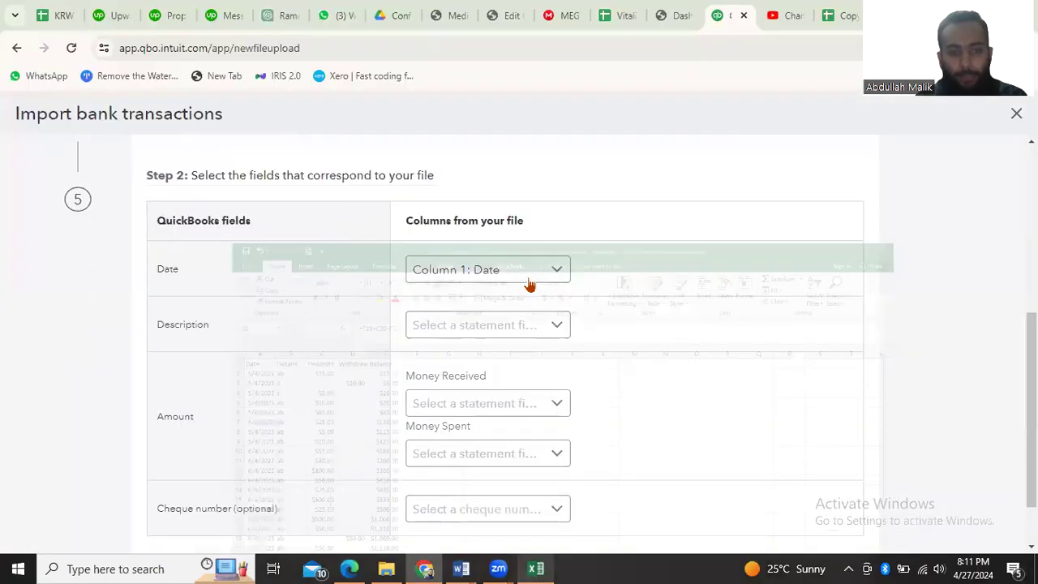
{"action": "left_click", "coordinate": [540, 567]}
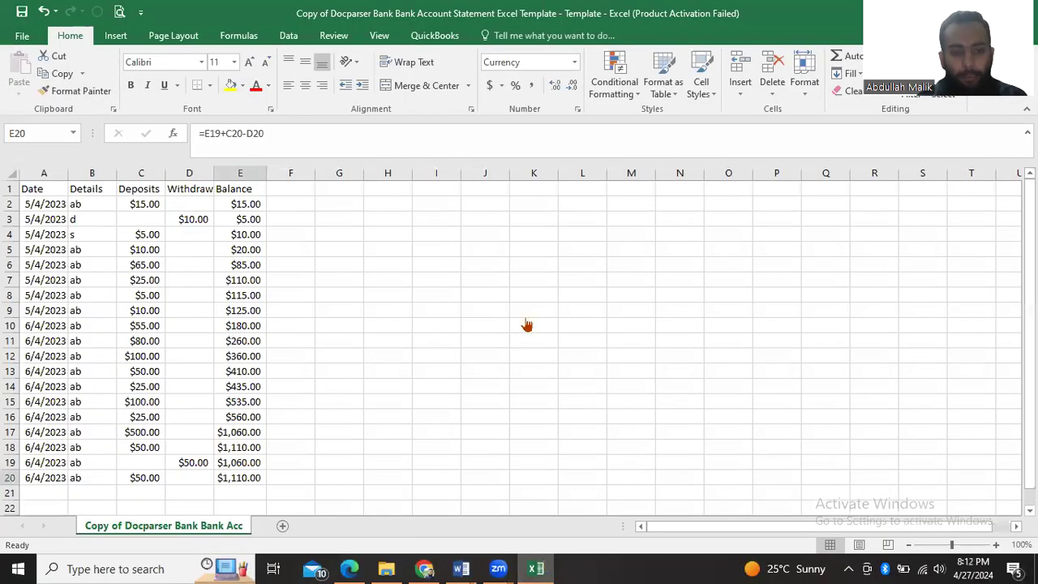
{"action": "key", "text": "alt+Tab"}
{"action": "left_click", "coordinate": [498, 384]}
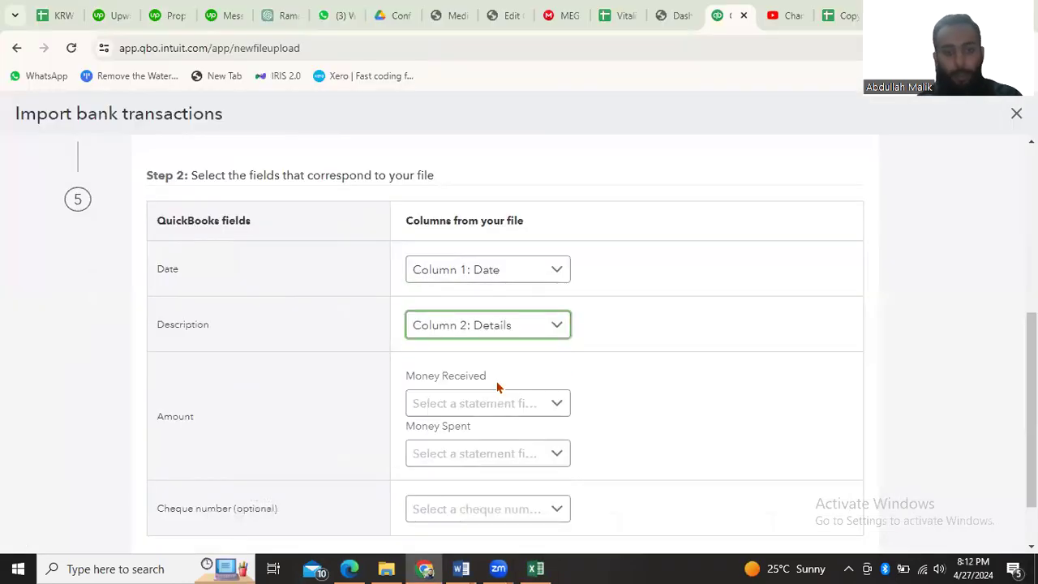
Check the amount columns in Excel, then map Money Received to Column 3: Deposits and Money Spent to Column 4: Withdrawals in QuickBooks
{"action": "scroll", "coordinate": [484, 375], "scroll_direction": "down", "scroll_amount": 1}
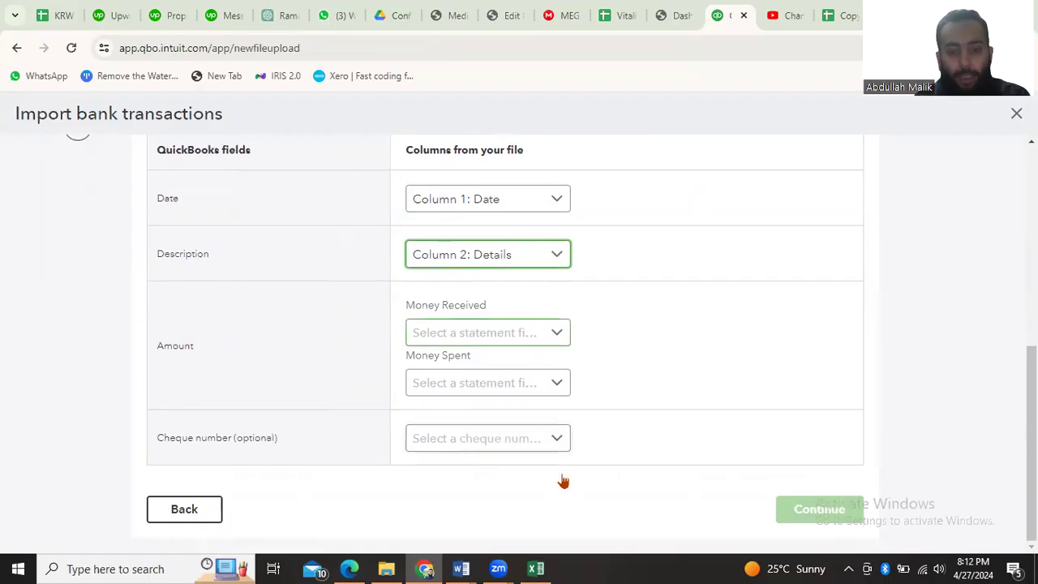
{"action": "left_click", "coordinate": [535, 568]}
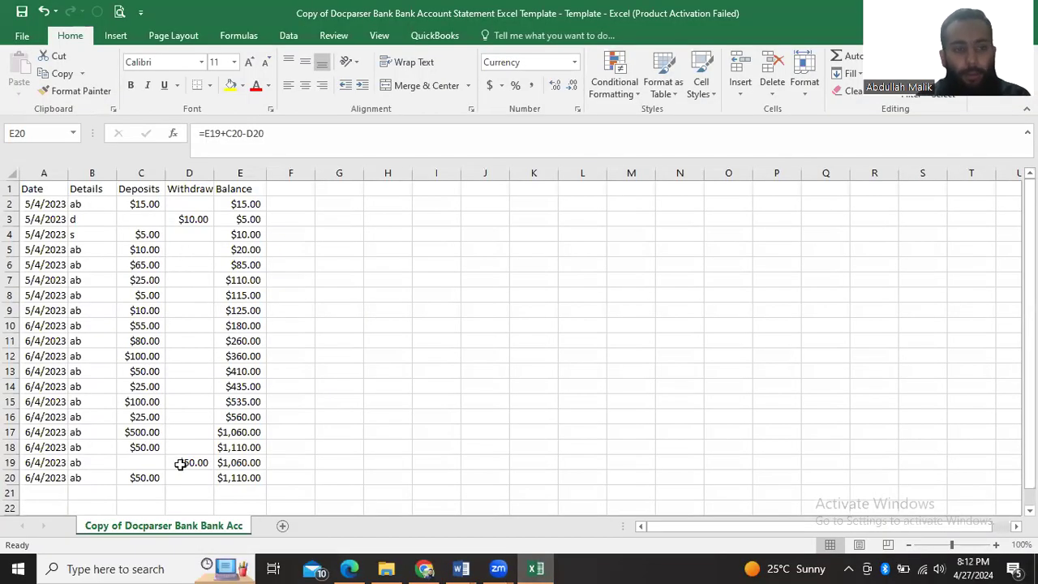
{"action": "left_click", "coordinate": [523, 568]}
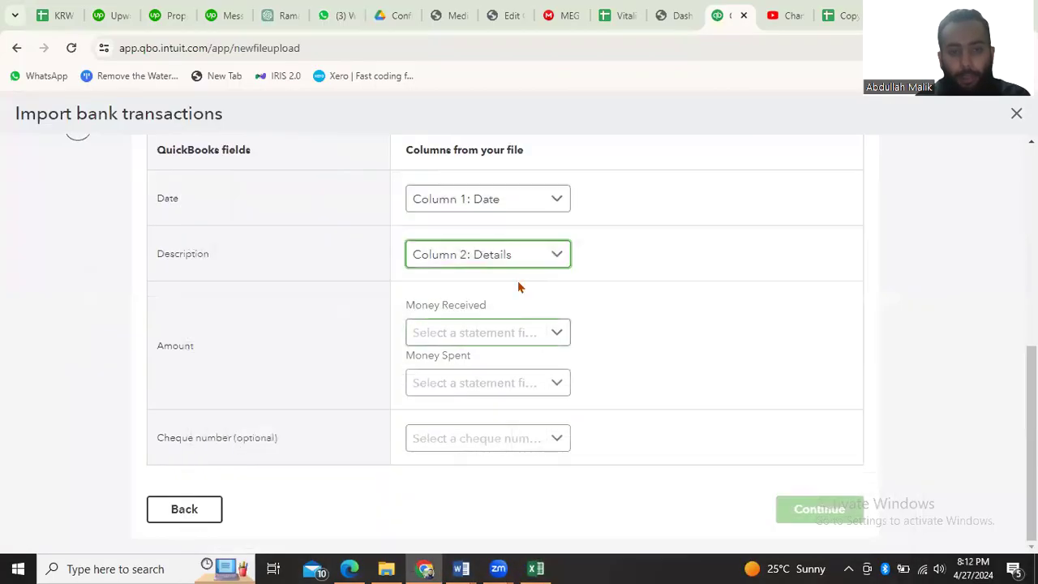
{"action": "left_click", "coordinate": [503, 340]}
{"action": "left_click", "coordinate": [486, 421]}
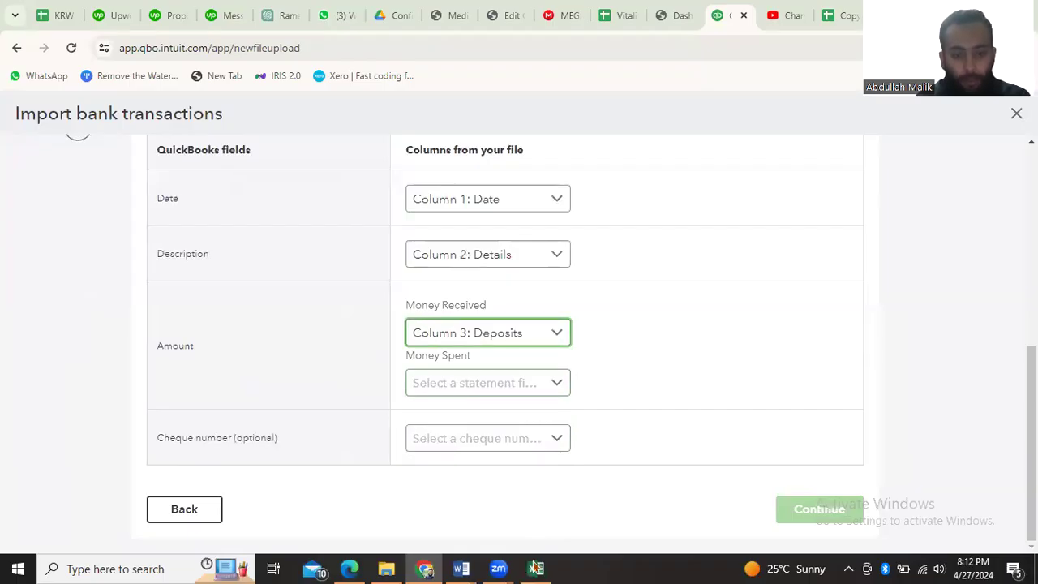
{"action": "left_click", "coordinate": [515, 385]}
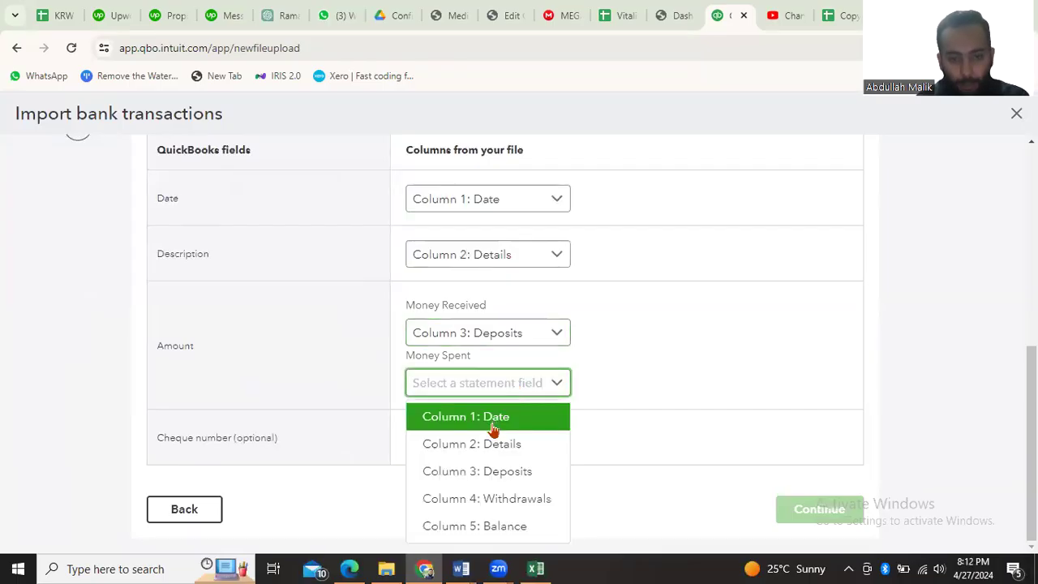
{"action": "left_click", "coordinate": [487, 498]}
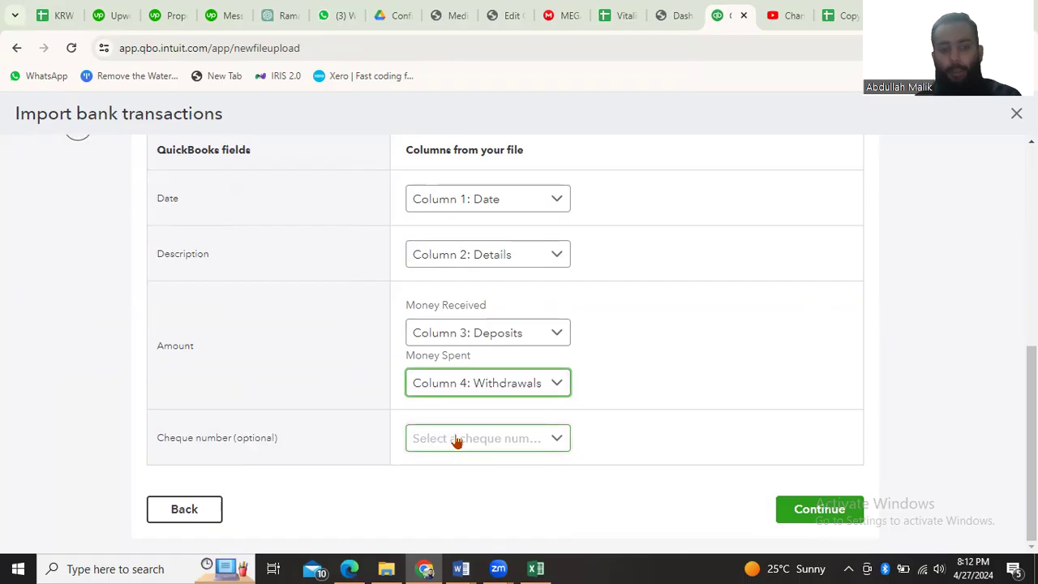
Compare the column mapping with the statement in Excel and continue to the transaction verification in QuickBooks
{"action": "left_click", "coordinate": [537, 568]}
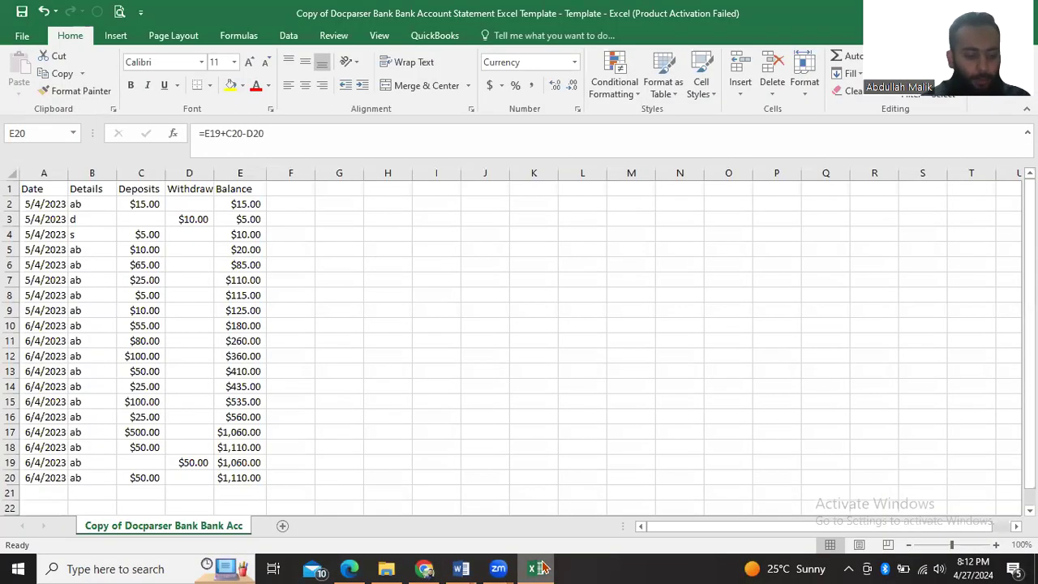
{"action": "left_click", "coordinate": [541, 568]}
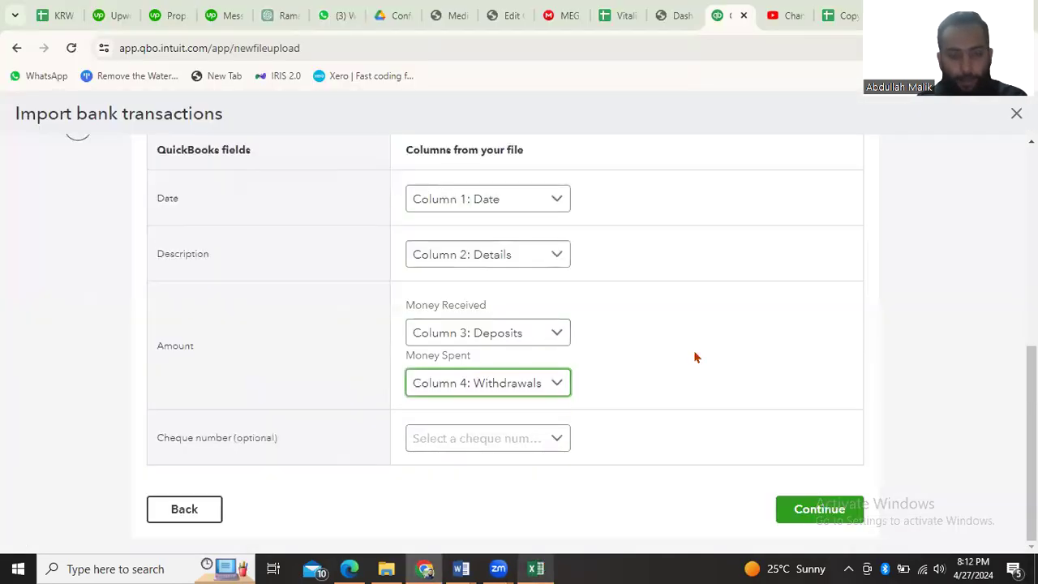
{"action": "left_click", "coordinate": [808, 486]}
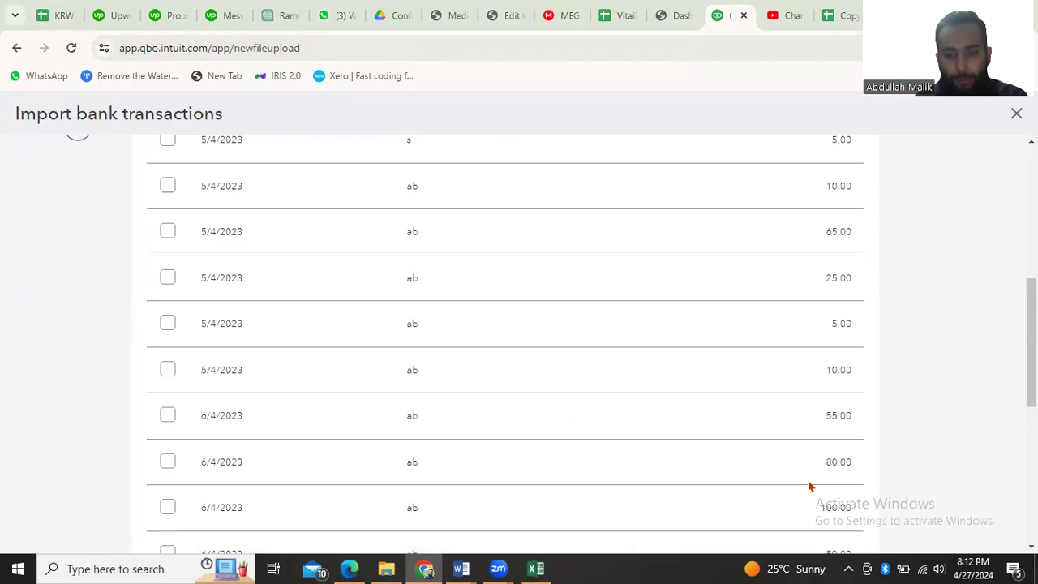
Review the dates, descriptions and positive or negative amounts of the listed transactions against the bank statement
{"action": "scroll", "coordinate": [454, 331], "scroll_direction": "up", "scroll_amount": 8}
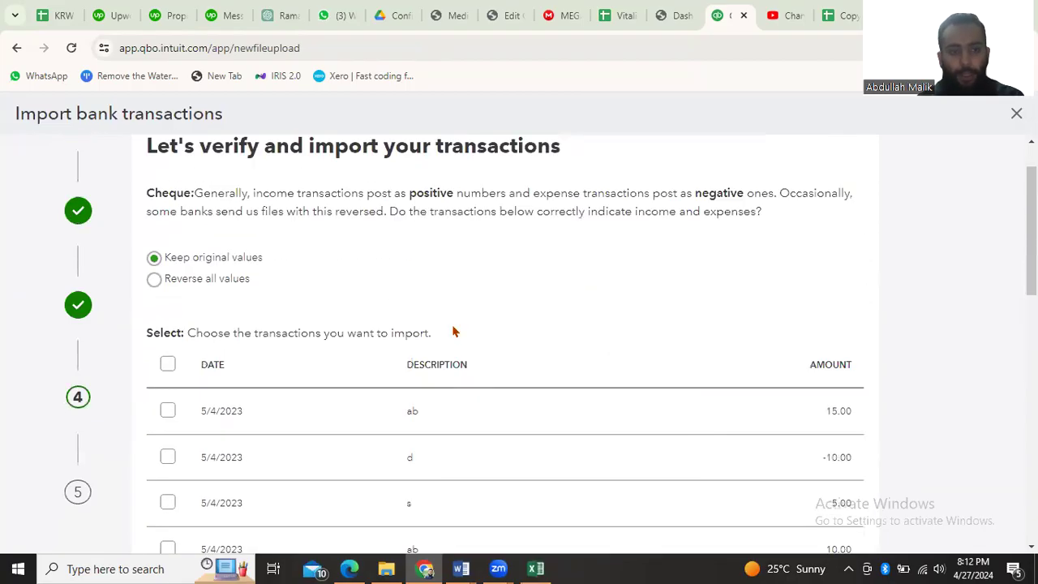
{"action": "scroll", "coordinate": [454, 330], "scroll_direction": "up", "scroll_amount": 1}
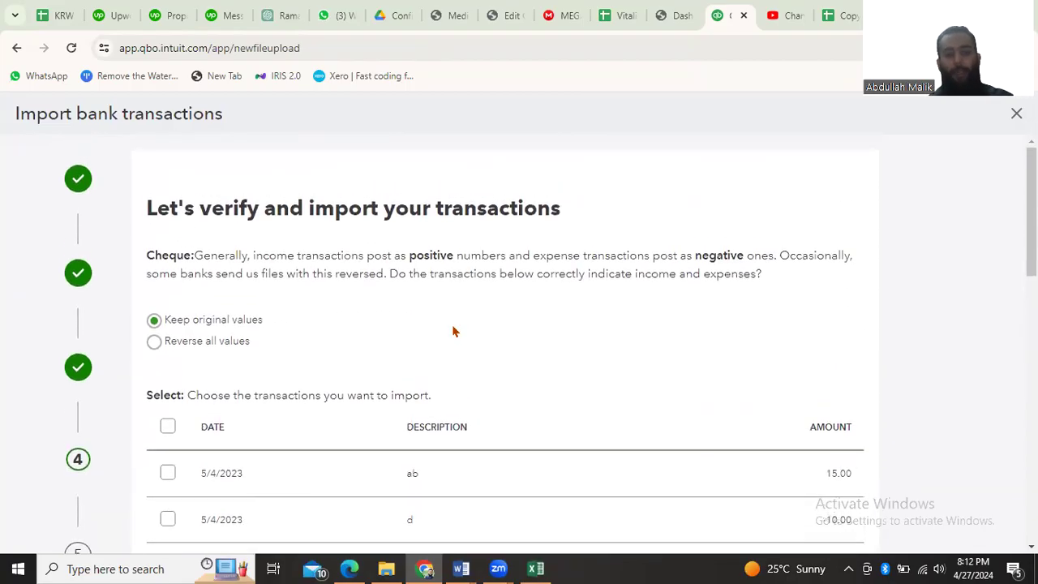
{"action": "scroll", "coordinate": [454, 330], "scroll_direction": "down", "scroll_amount": 2}
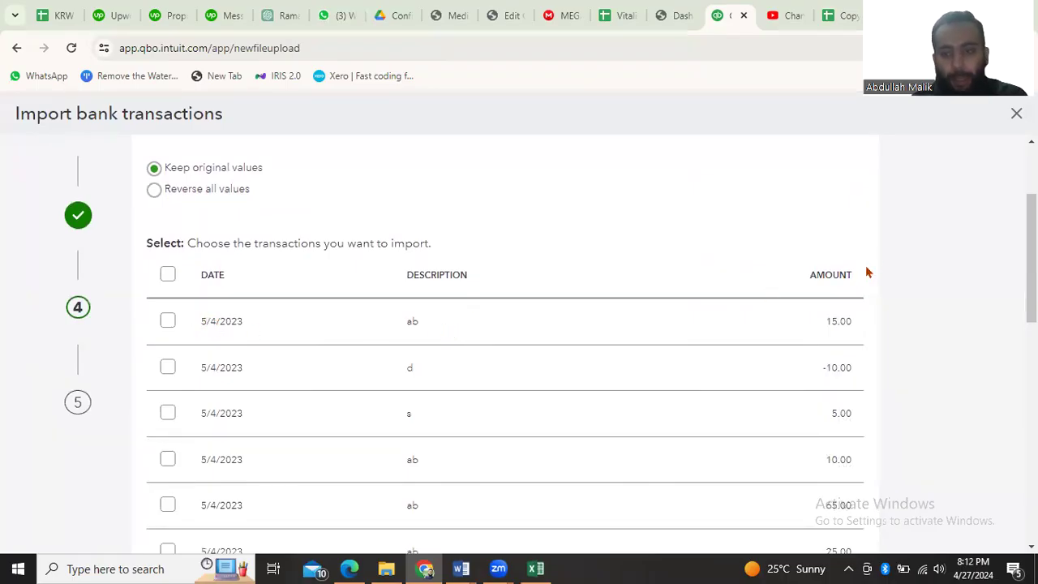
{"action": "scroll", "coordinate": [840, 337], "scroll_direction": "down", "scroll_amount": 1}
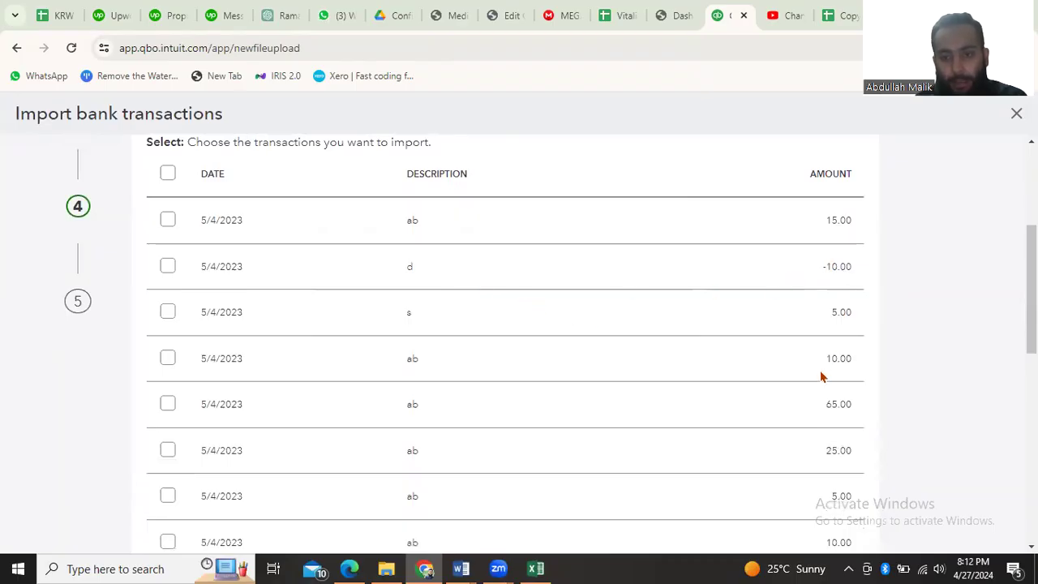
{"action": "scroll", "coordinate": [821, 377], "scroll_direction": "down", "scroll_amount": 5}
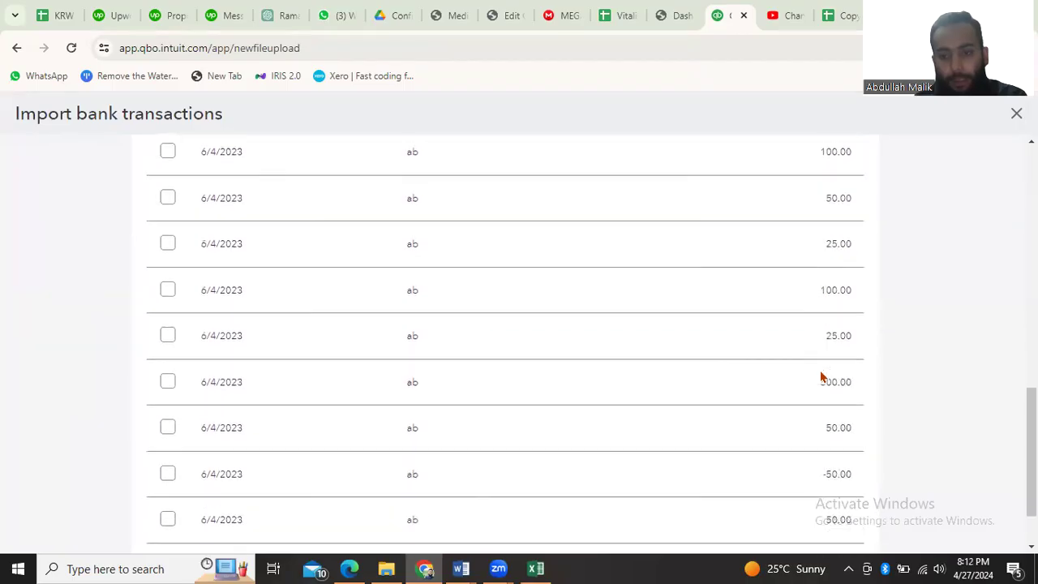
{"action": "scroll", "coordinate": [820, 377], "scroll_direction": "down", "scroll_amount": 2}
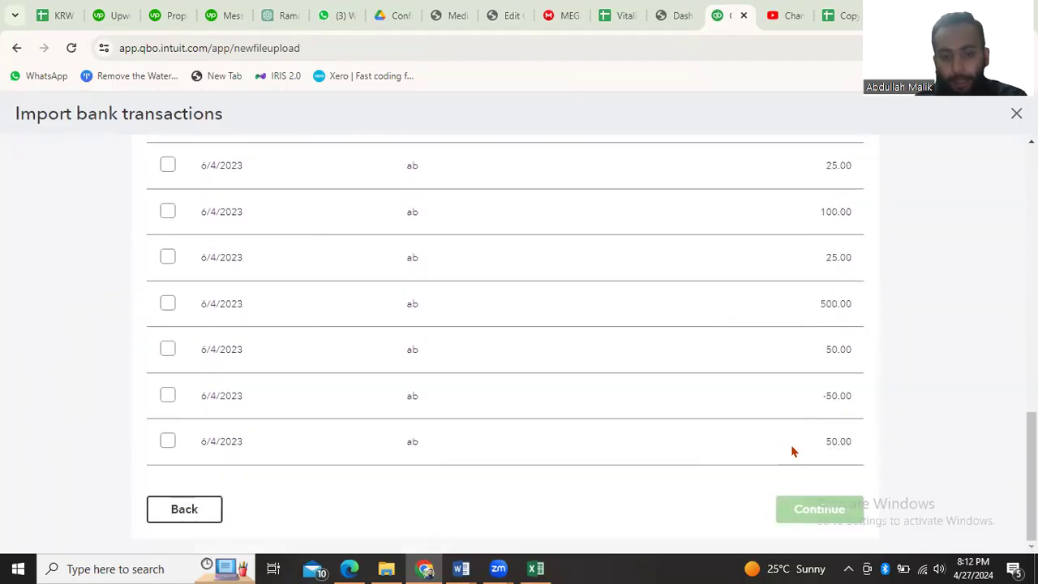
{"action": "scroll", "coordinate": [380, 466], "scroll_direction": "up", "scroll_amount": 10}
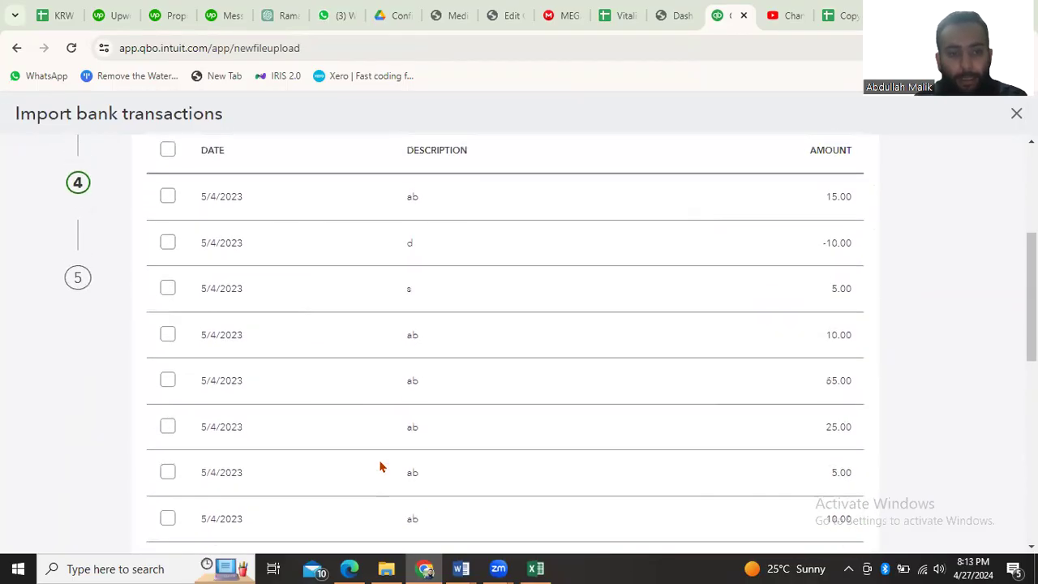
{"action": "scroll", "coordinate": [336, 438], "scroll_direction": "down", "scroll_amount": 4}
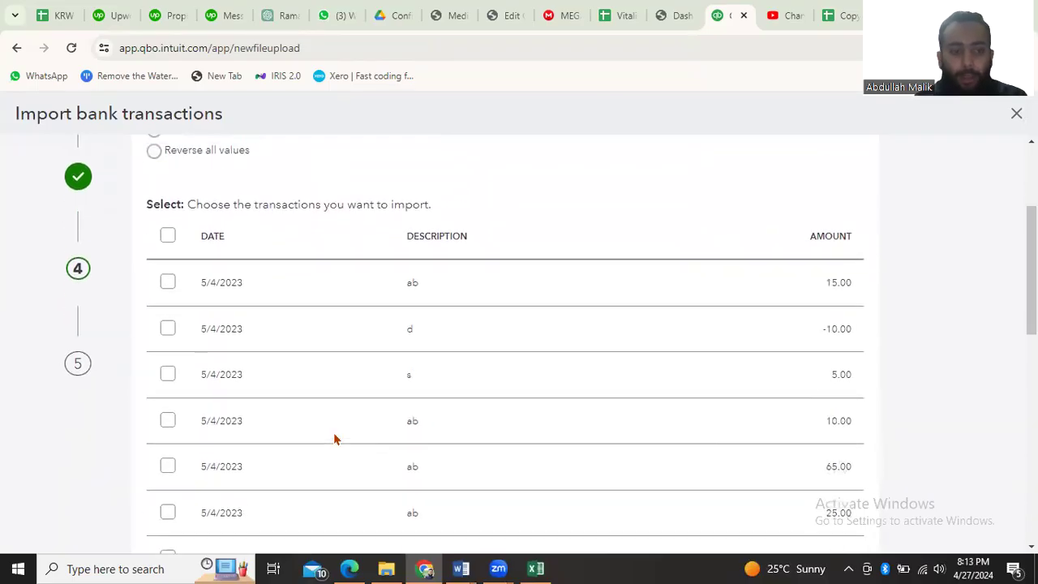
{"action": "left_click", "coordinate": [535, 568]}
{"action": "left_click", "coordinate": [535, 568]}
{"action": "scroll", "coordinate": [389, 409], "scroll_direction": "up", "scroll_amount": 1}
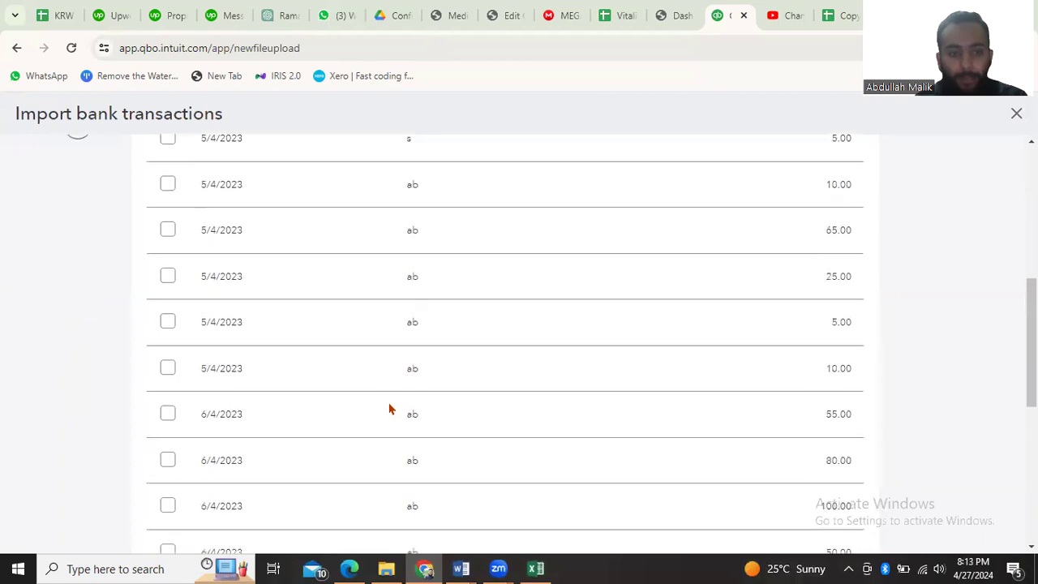
Select all the listed transactions for import, keeping their original values
{"action": "scroll", "coordinate": [179, 307], "scroll_direction": "up", "scroll_amount": 3}
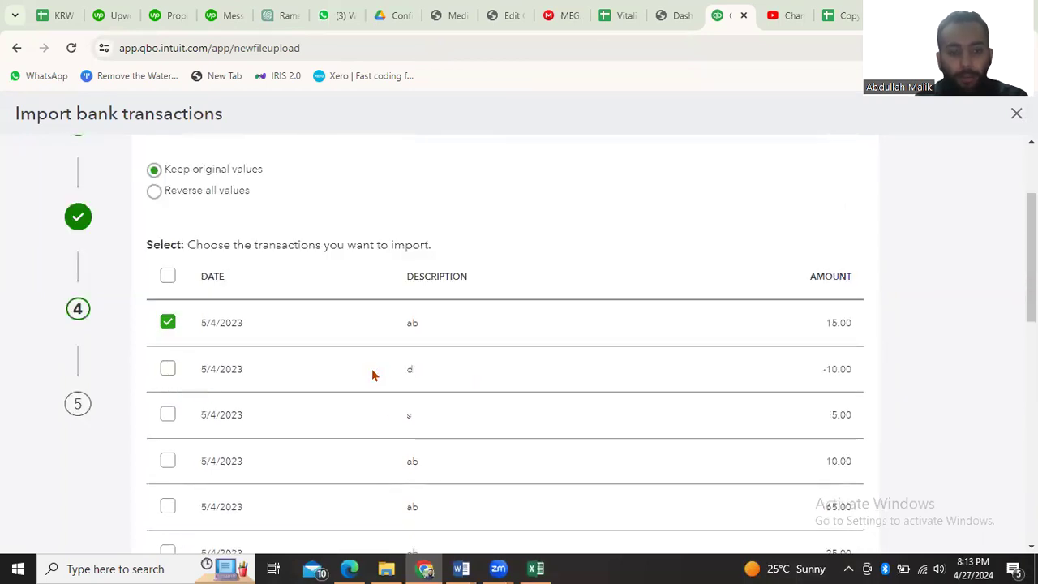
{"action": "left_click", "coordinate": [167, 416]}
{"action": "left_click", "coordinate": [167, 462]}
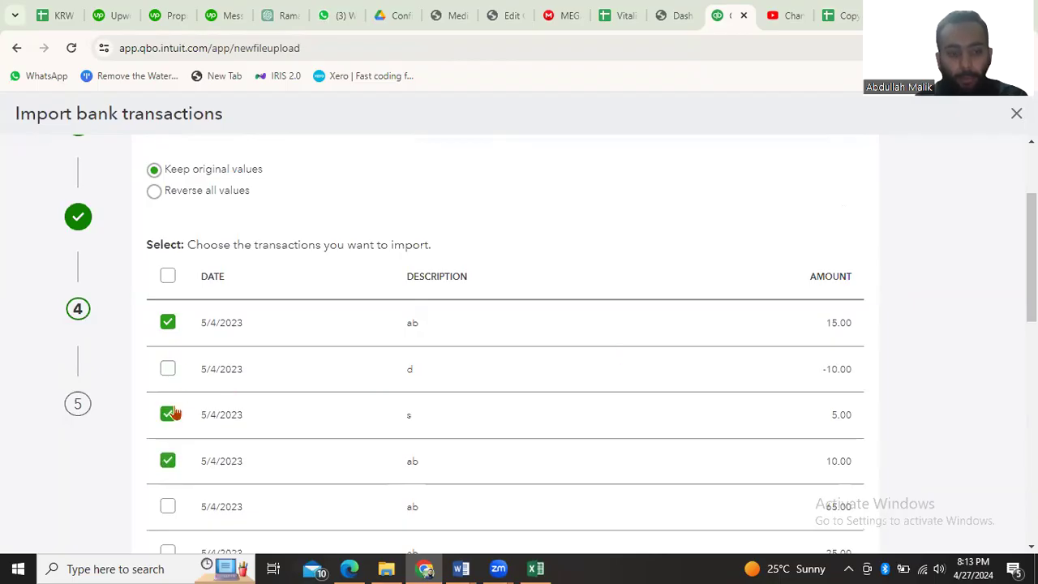
{"action": "left_click", "coordinate": [167, 277]}
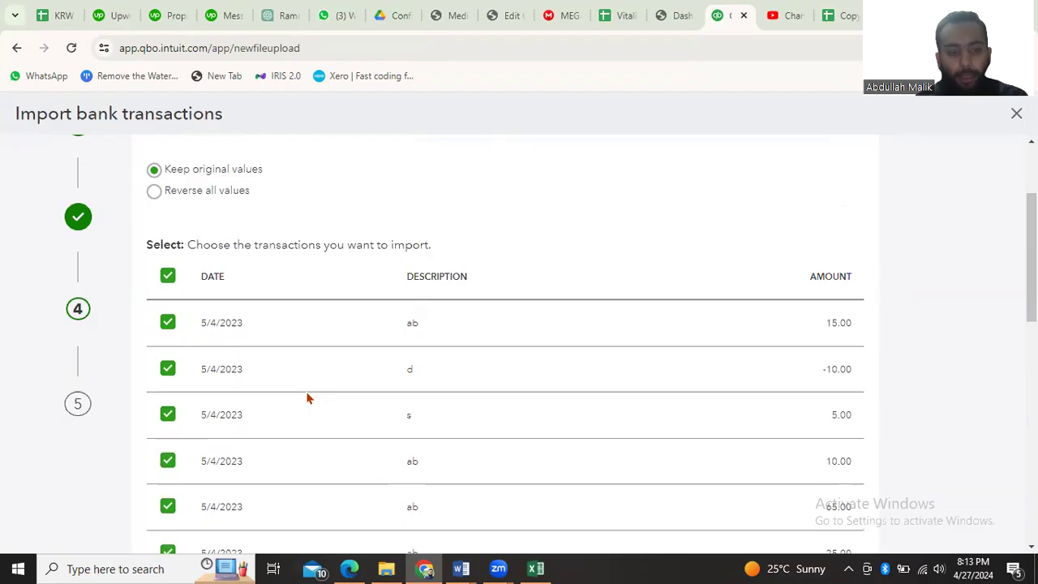
Continue with the selected transactions and confirm importing them into QuickBooks
{"action": "scroll", "coordinate": [307, 397], "scroll_direction": "down", "scroll_amount": 3}
{"action": "scroll", "coordinate": [743, 421], "scroll_direction": "down", "scroll_amount": 5}
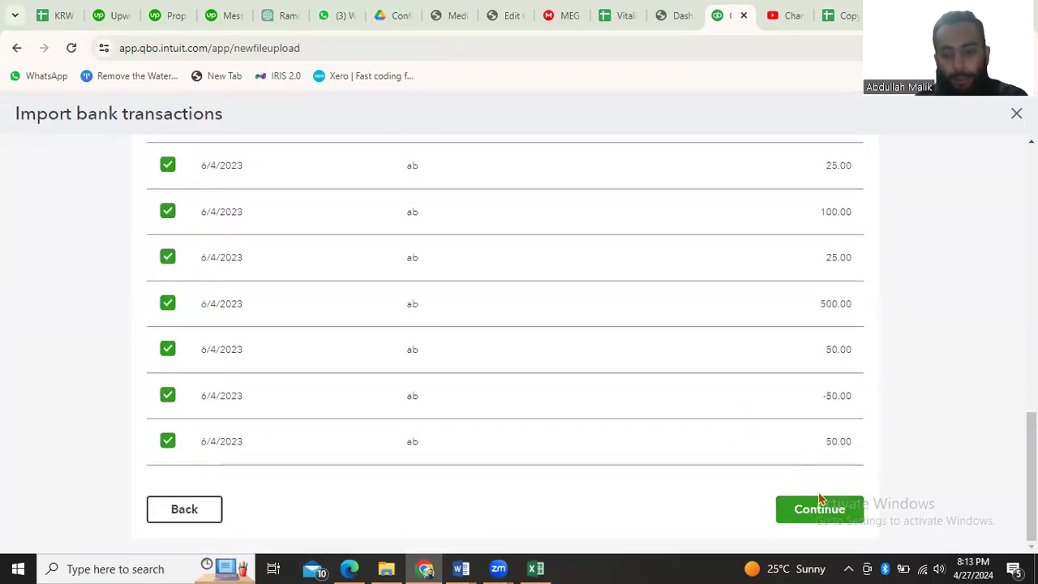
{"action": "left_click", "coordinate": [827, 507]}
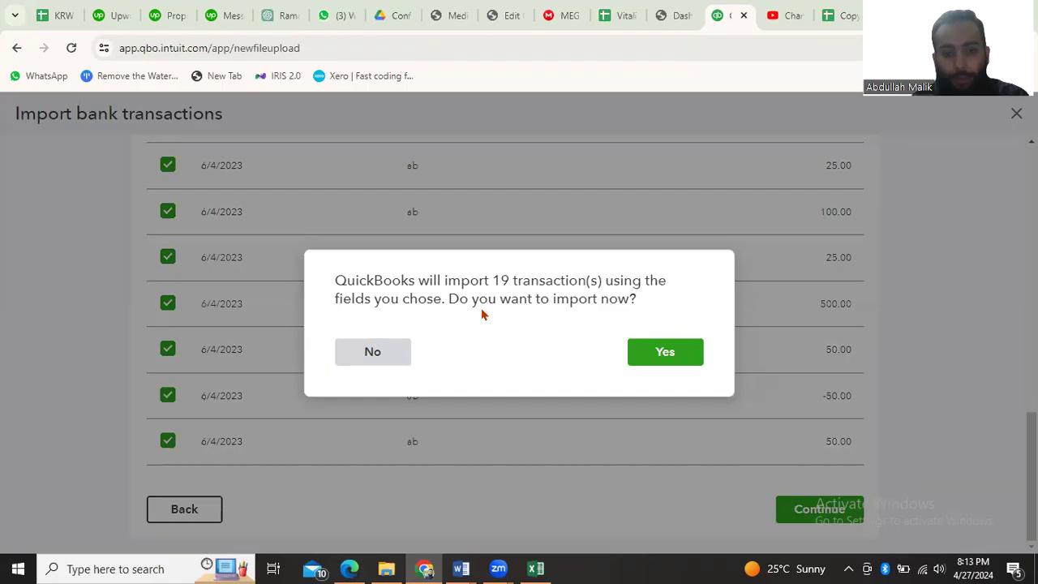
{"action": "left_click", "coordinate": [675, 355]}
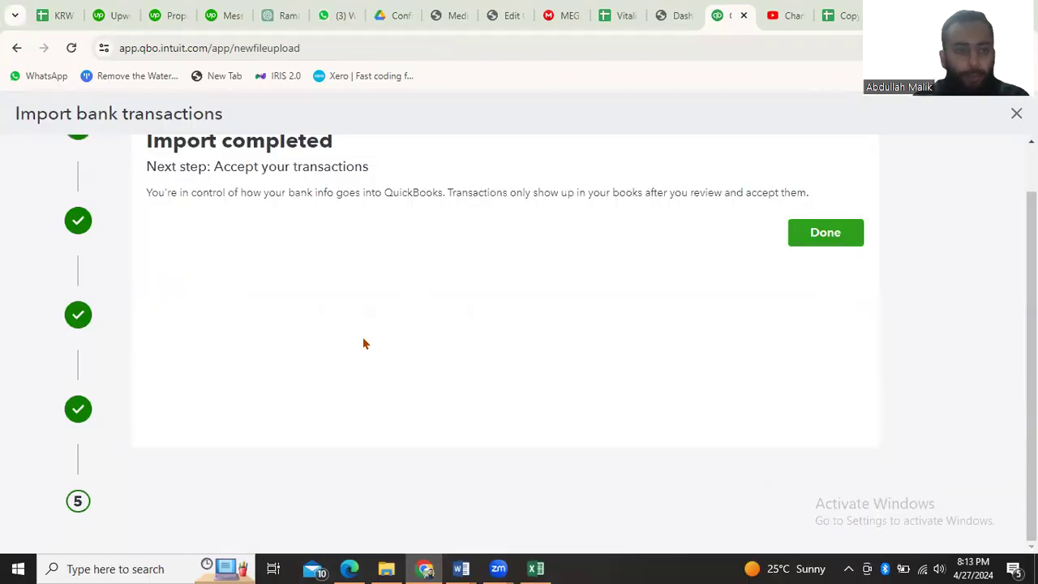
{"action": "scroll", "coordinate": [304, 262], "scroll_direction": "up", "scroll_amount": 1}
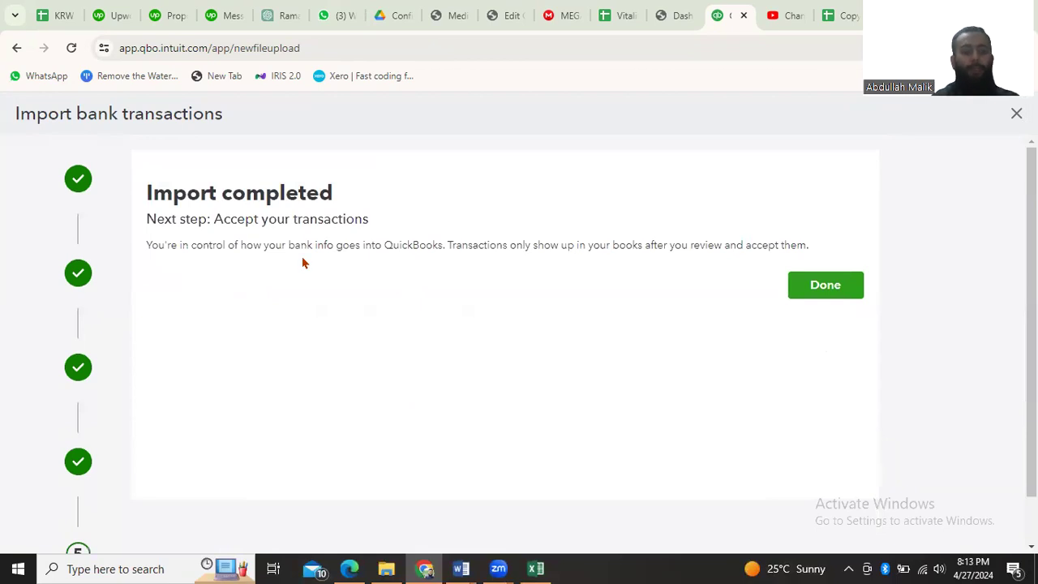
{"action": "scroll", "coordinate": [515, 322], "scroll_direction": "down", "scroll_amount": 1}
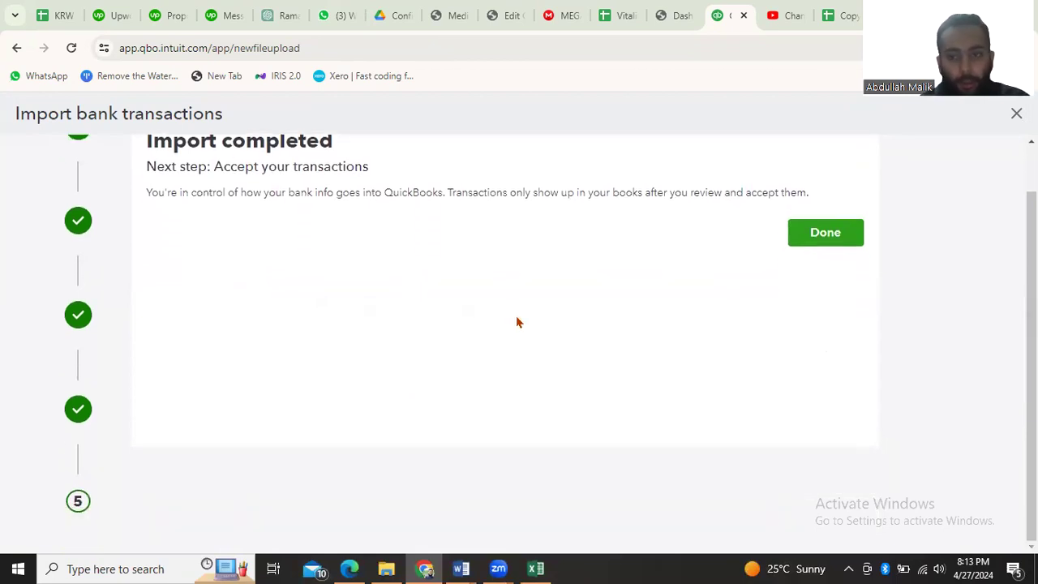
Finish the import and look over the Allied Bank transactions listed for review
{"action": "left_click", "coordinate": [829, 245]}
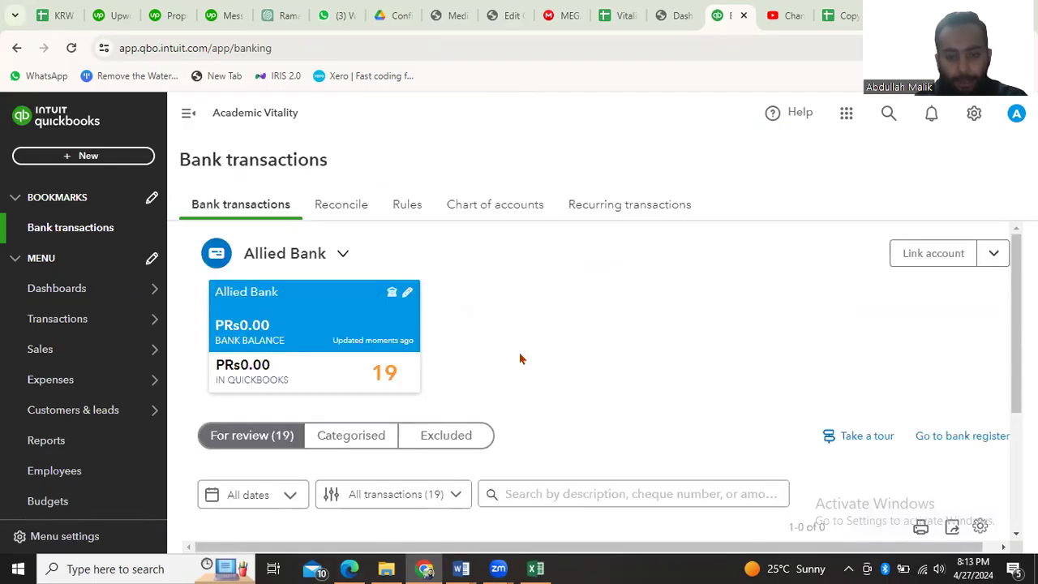
{"action": "scroll", "coordinate": [519, 356], "scroll_direction": "down", "scroll_amount": 3}
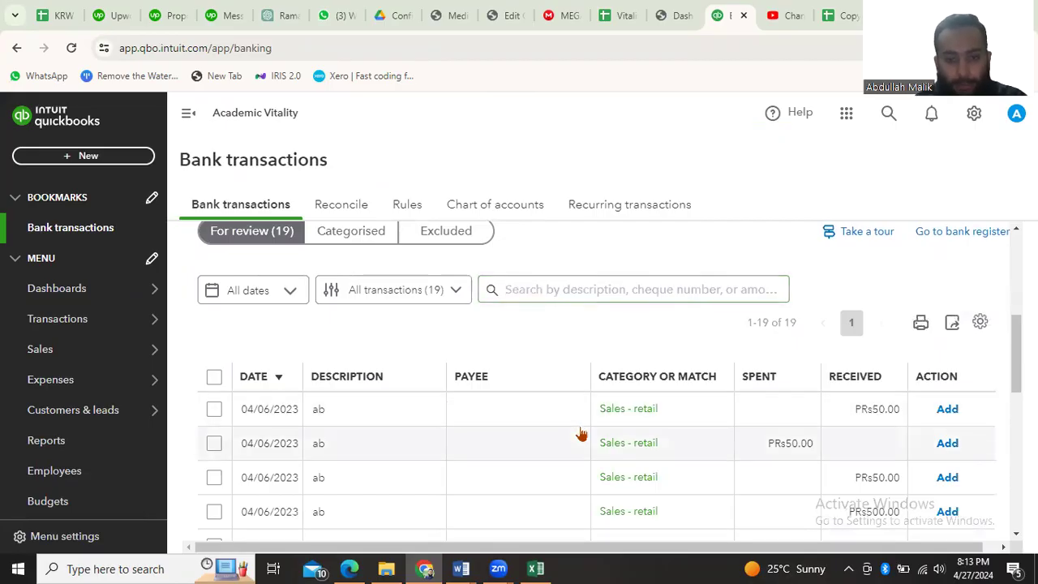
{"action": "scroll", "coordinate": [579, 433], "scroll_direction": "down", "scroll_amount": 3}
{"action": "scroll", "coordinate": [579, 433], "scroll_direction": "up", "scroll_amount": 4}
{"action": "scroll", "coordinate": [579, 433], "scroll_direction": "up", "scroll_amount": 1}
{"action": "scroll", "coordinate": [579, 433], "scroll_direction": "down", "scroll_amount": 3}
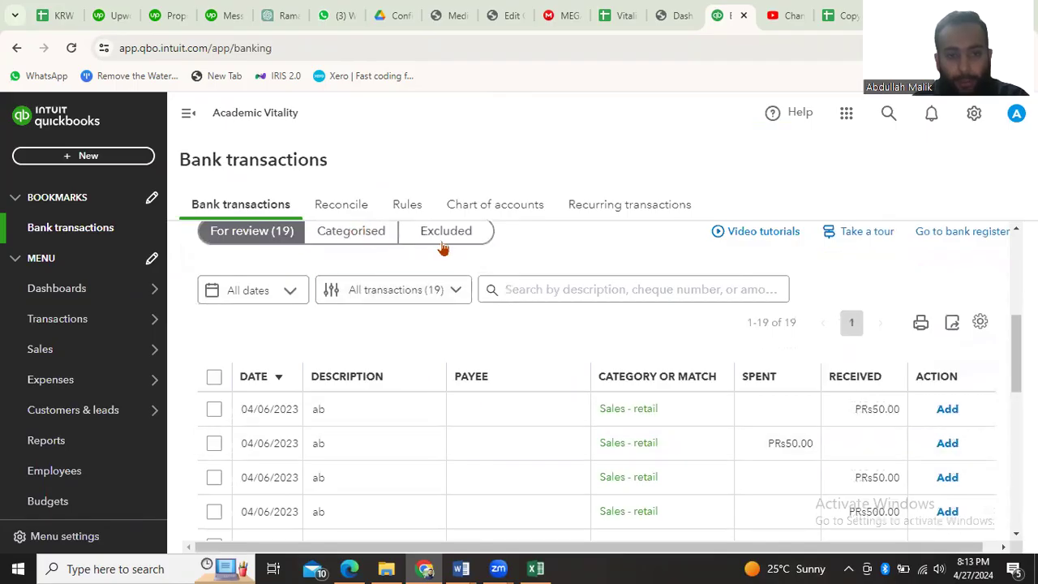
{"action": "scroll", "coordinate": [407, 355], "scroll_direction": "up", "scroll_amount": 1}
{"action": "scroll", "coordinate": [407, 355], "scroll_direction": "down", "scroll_amount": 1}
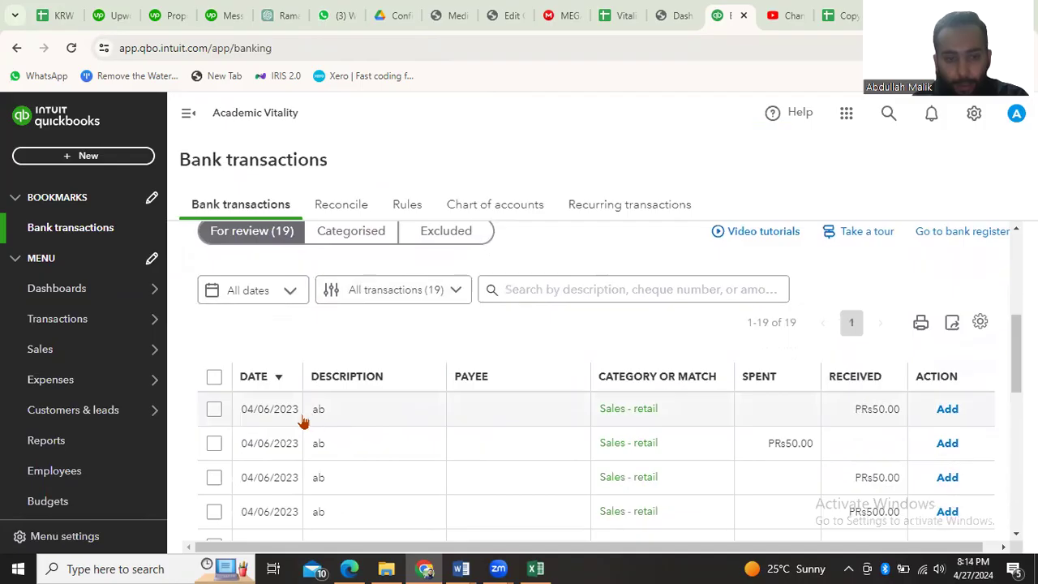
Check the categorised and excluded transaction lists, and return to the transactions for review
{"action": "left_click", "coordinate": [347, 235]}
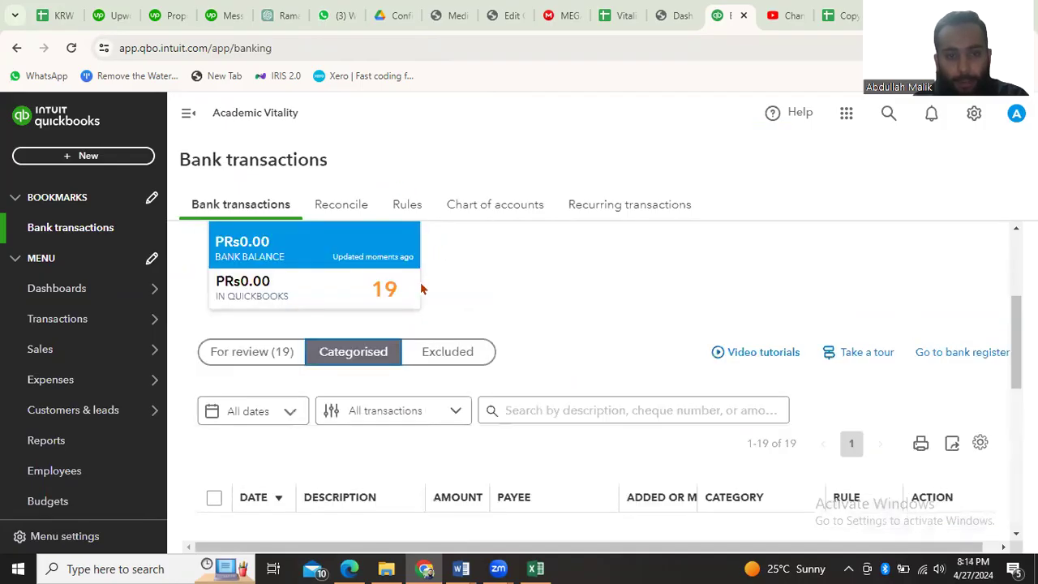
{"action": "left_click", "coordinate": [438, 352]}
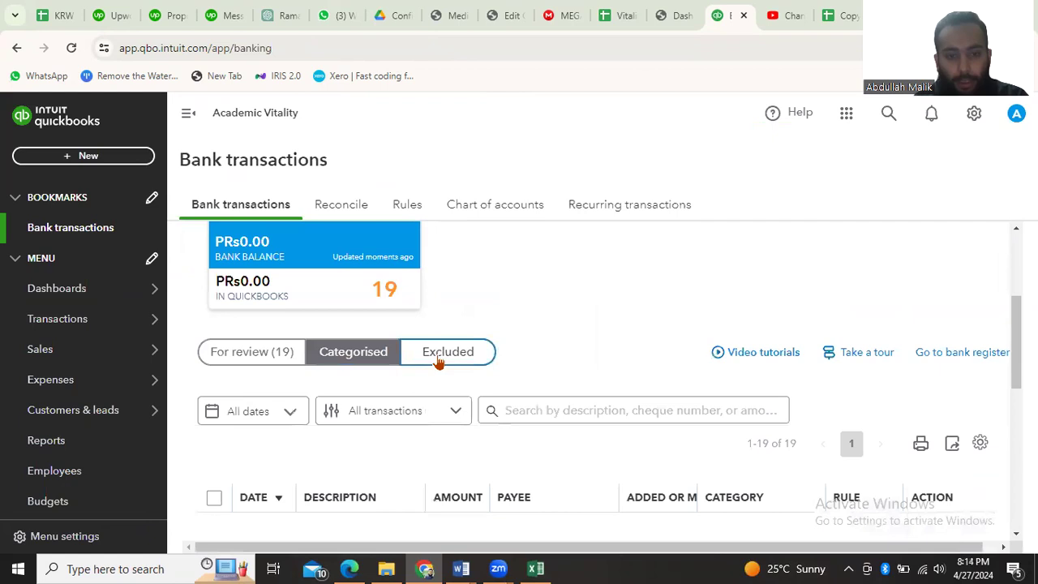
{"action": "left_click", "coordinate": [253, 358]}
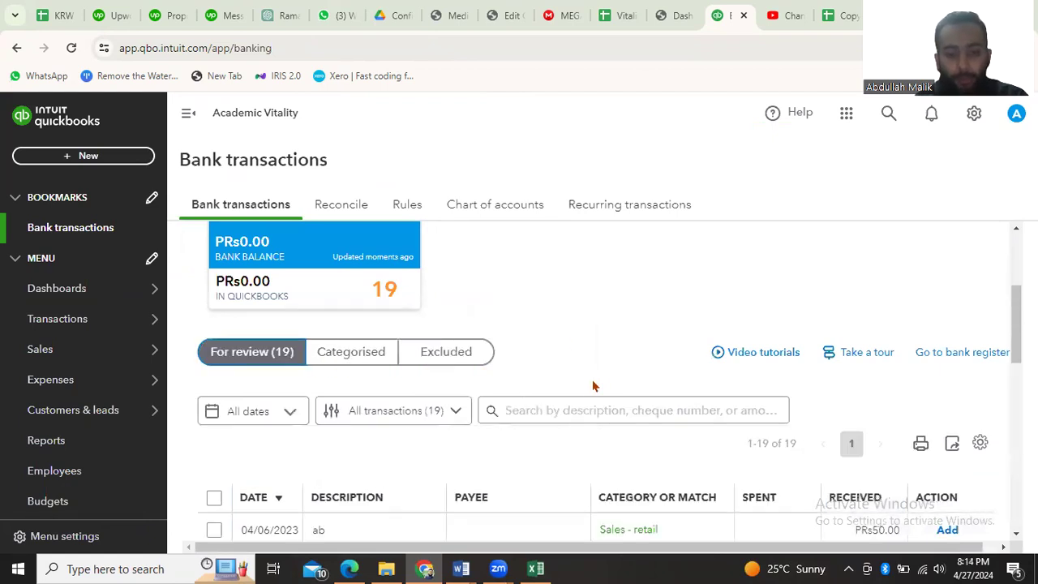
{"action": "scroll", "coordinate": [593, 387], "scroll_direction": "down", "scroll_amount": 2}
{"action": "scroll", "coordinate": [406, 398], "scroll_direction": "up", "scroll_amount": 1}
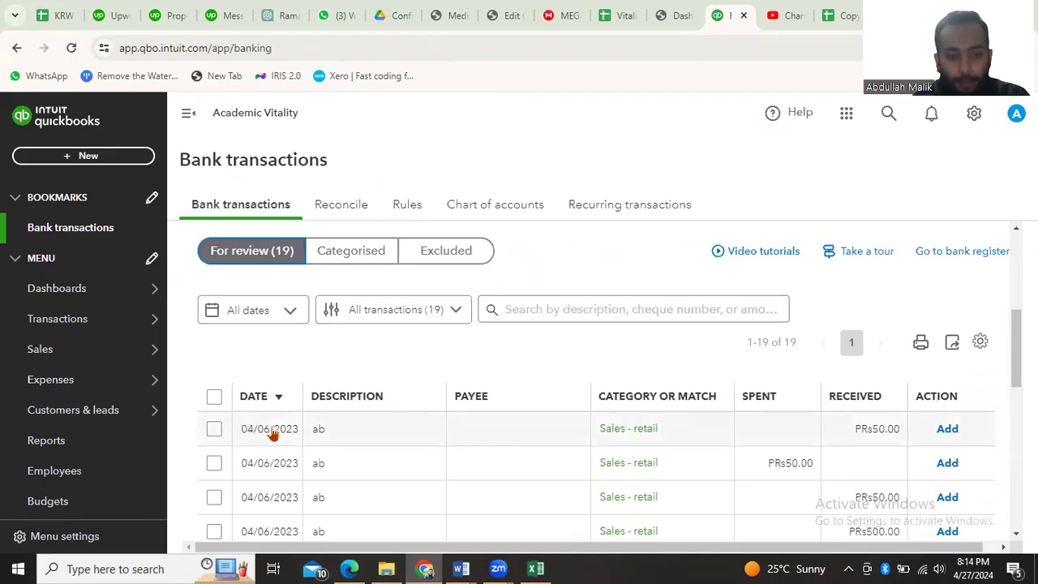
Open the first 04/06/2023 transaction, PRs50.00 received, for categorising and review its detail fields
{"action": "left_click", "coordinate": [353, 432]}
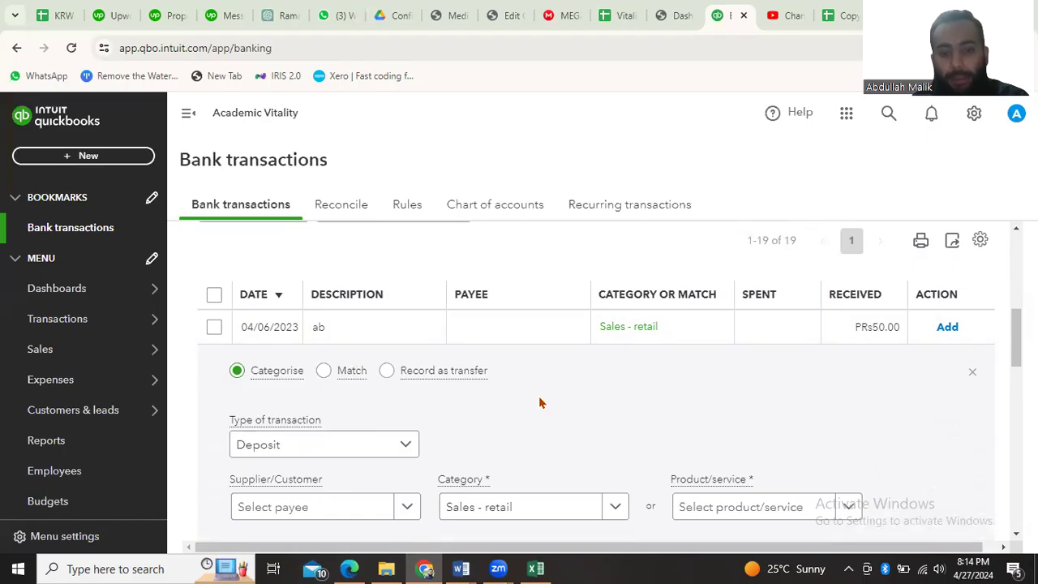
{"action": "scroll", "coordinate": [540, 403], "scroll_direction": "down", "scroll_amount": 2}
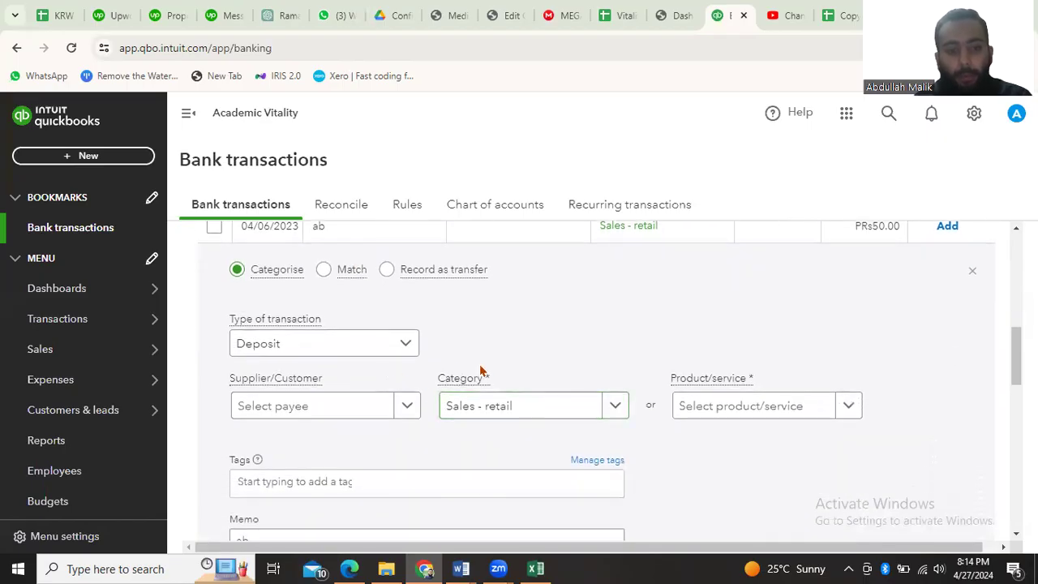
{"action": "scroll", "coordinate": [499, 369], "scroll_direction": "down", "scroll_amount": 1}
{"action": "scroll", "coordinate": [499, 369], "scroll_direction": "up", "scroll_amount": 2}
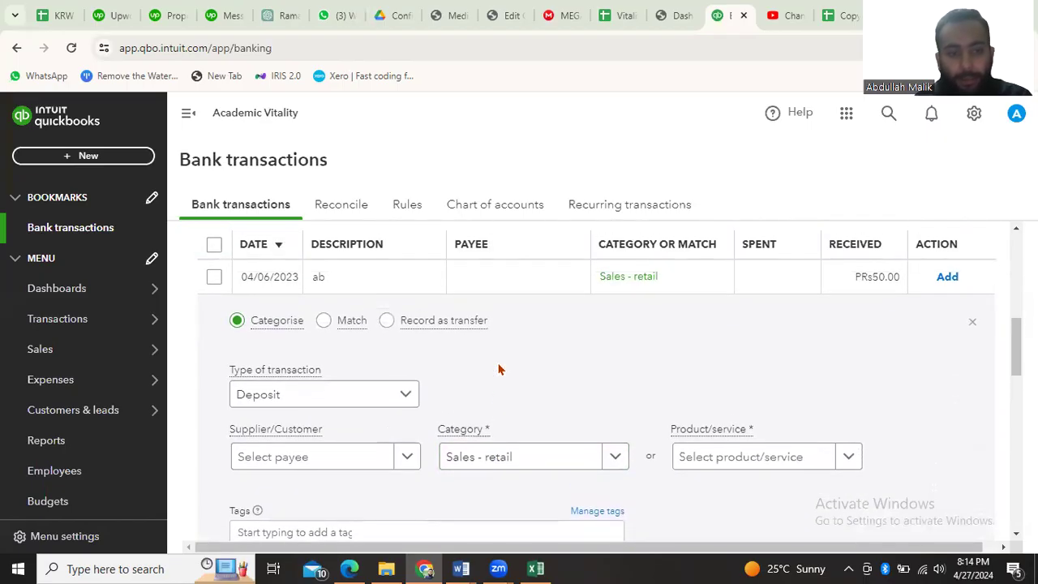
{"action": "scroll", "coordinate": [499, 369], "scroll_direction": "down", "scroll_amount": 1}
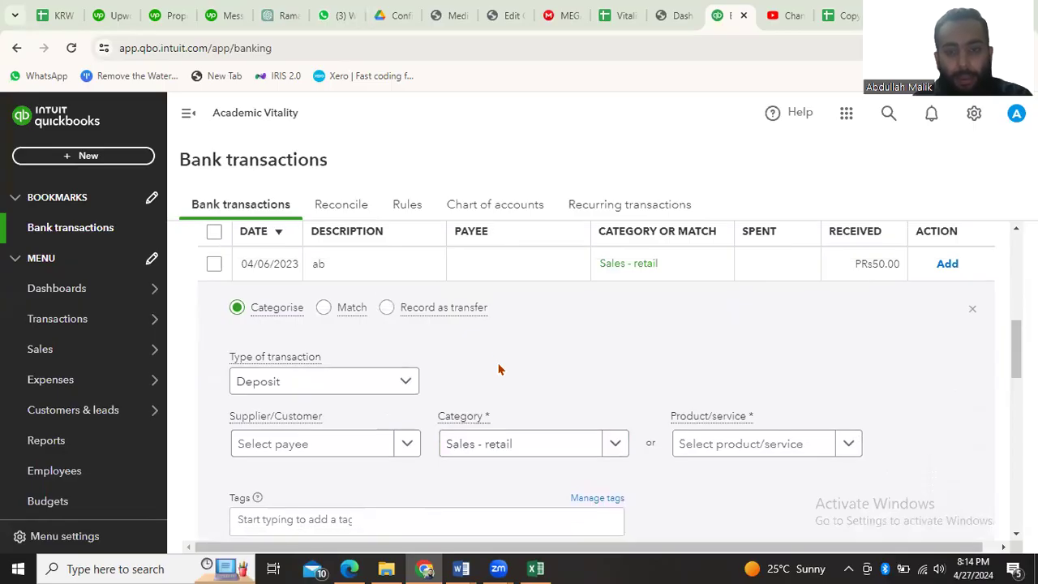
{"action": "scroll", "coordinate": [411, 391], "scroll_direction": "up", "scroll_amount": 1}
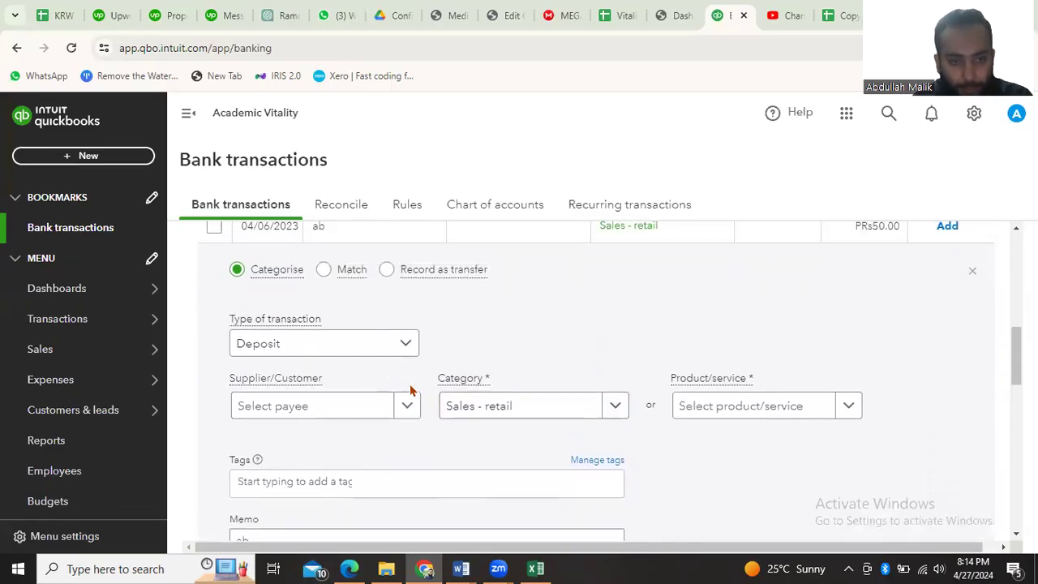
{"action": "scroll", "coordinate": [410, 424], "scroll_direction": "down", "scroll_amount": 1}
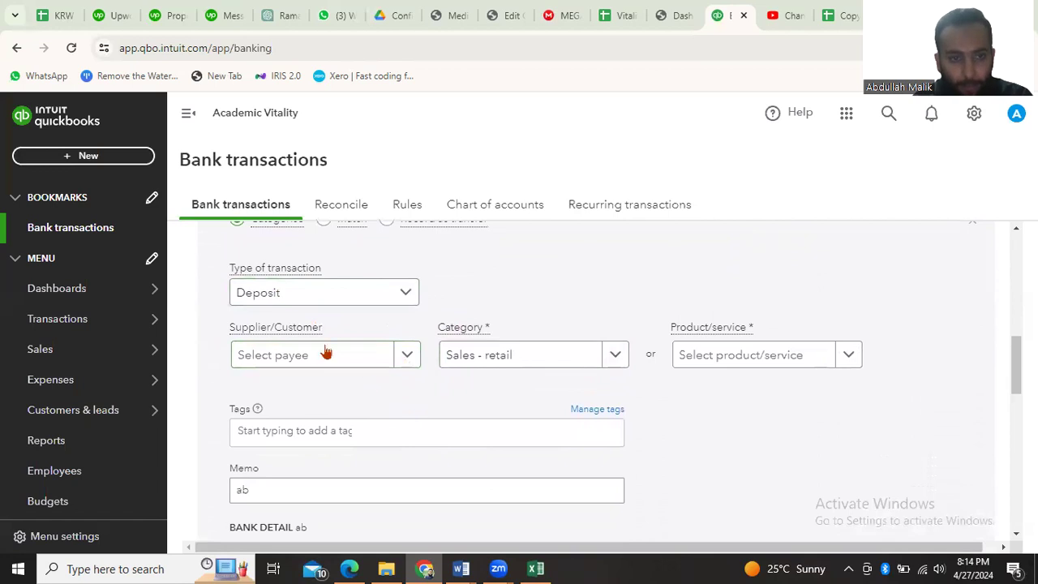
Keep Deposit as the transaction type and check the supplier/customer options without choosing a payee
{"action": "left_click", "coordinate": [402, 293]}
{"action": "left_click", "coordinate": [349, 341]}
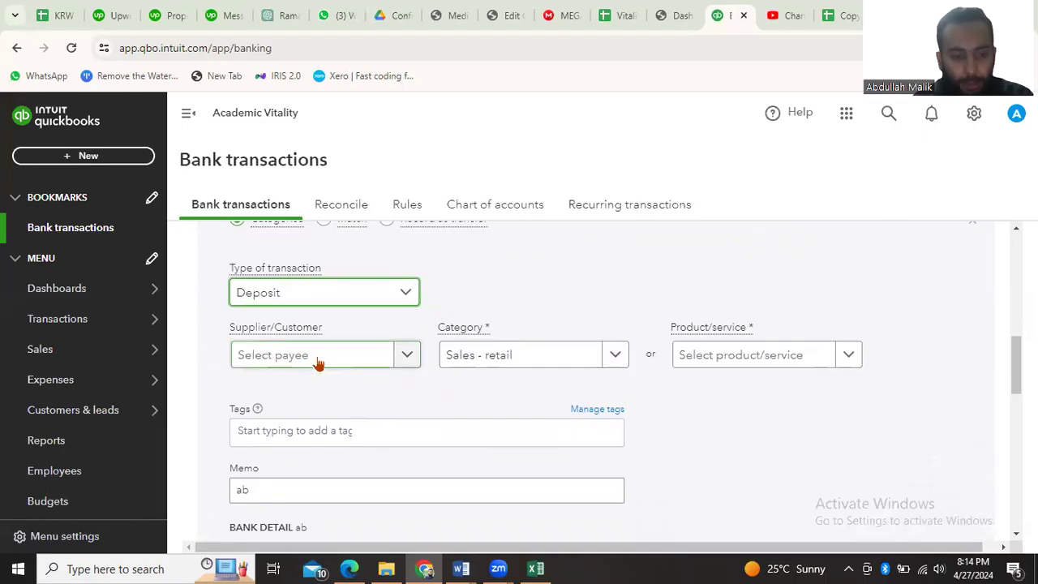
{"action": "left_click", "coordinate": [411, 361]}
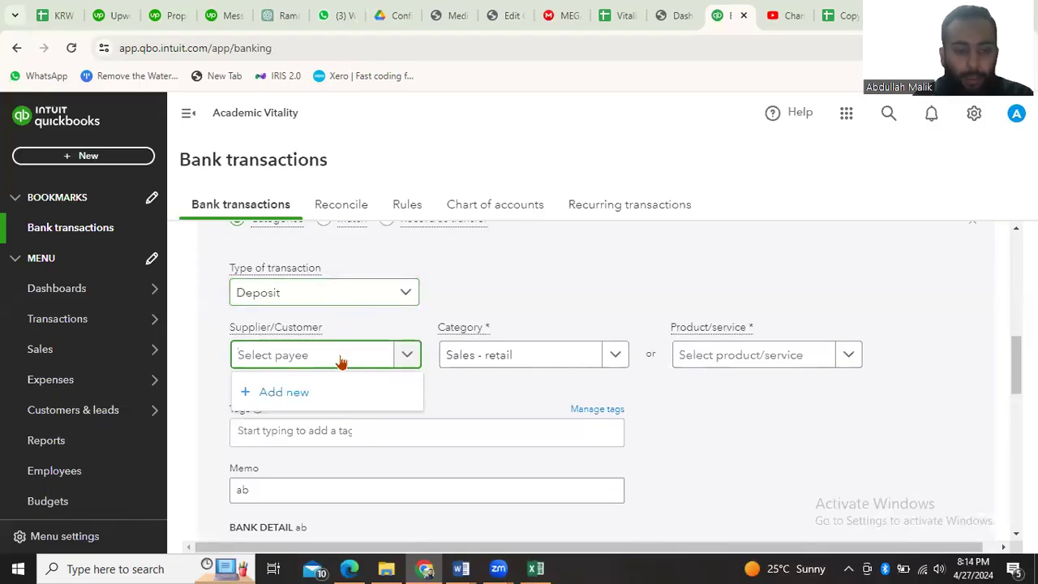
{"action": "left_click", "coordinate": [500, 386]}
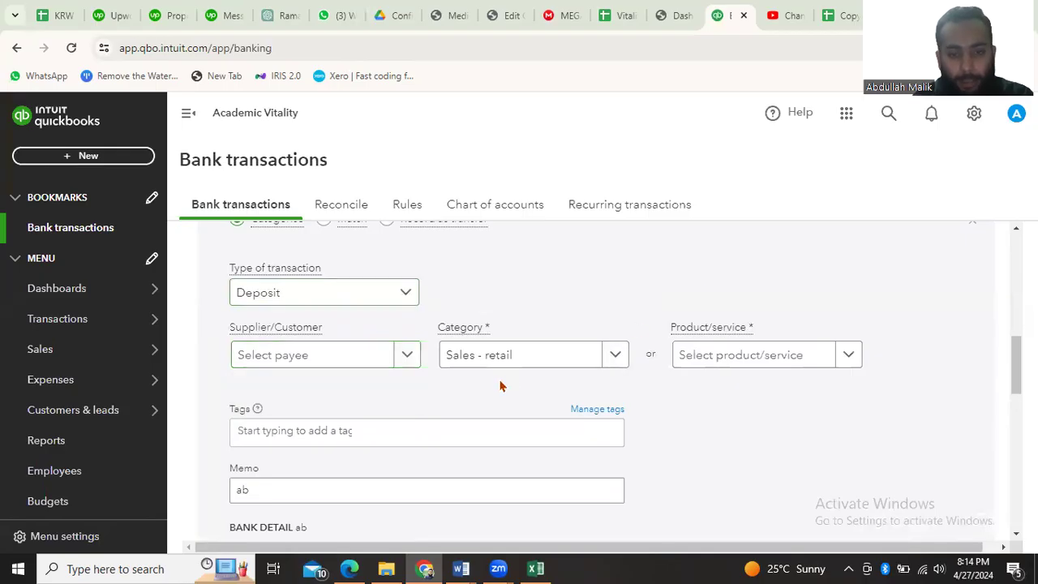
Set the opened transaction's category to Revenue - General
{"action": "left_click", "coordinate": [614, 356]}
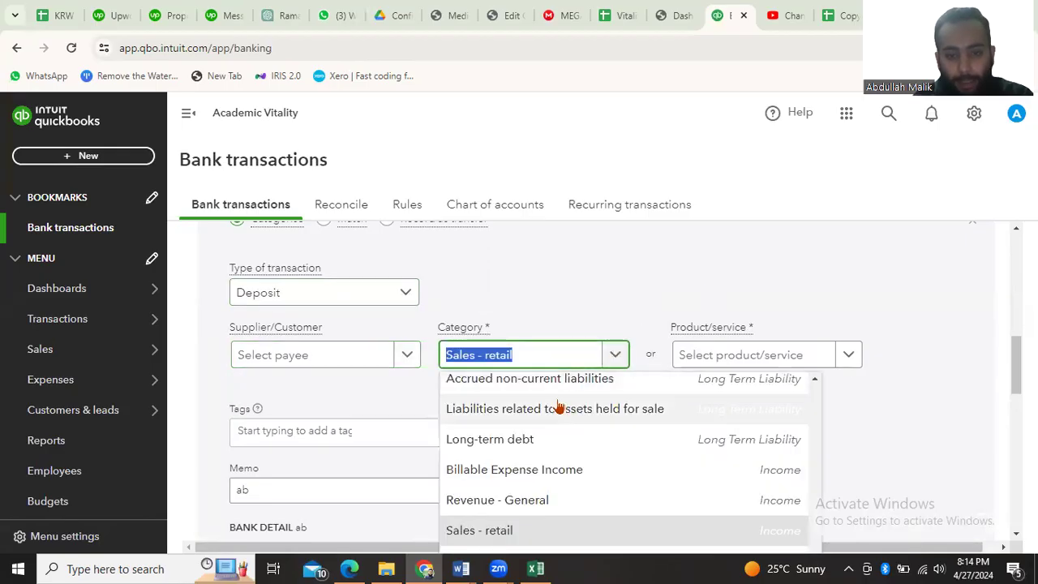
{"action": "scroll", "coordinate": [535, 442], "scroll_direction": "down", "scroll_amount": 2}
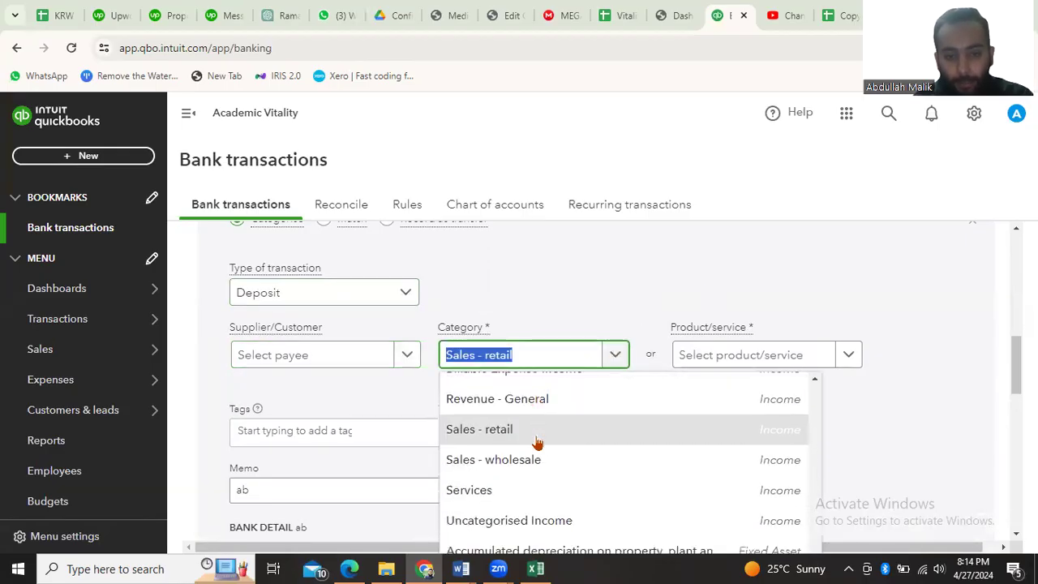
{"action": "left_click", "coordinate": [521, 398]}
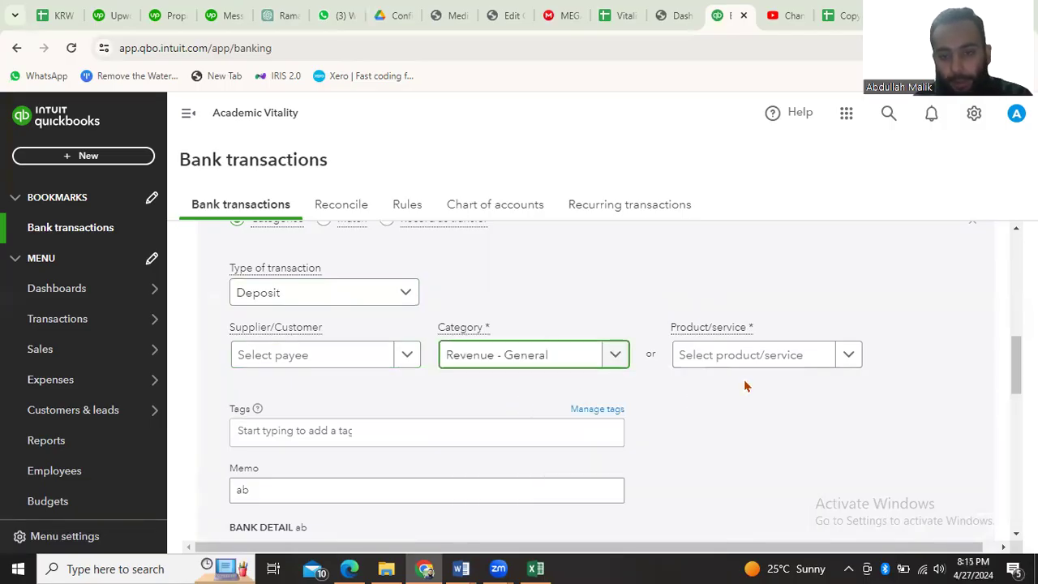
Choose Services as the product/service for the opened transaction
{"action": "left_click", "coordinate": [851, 359]}
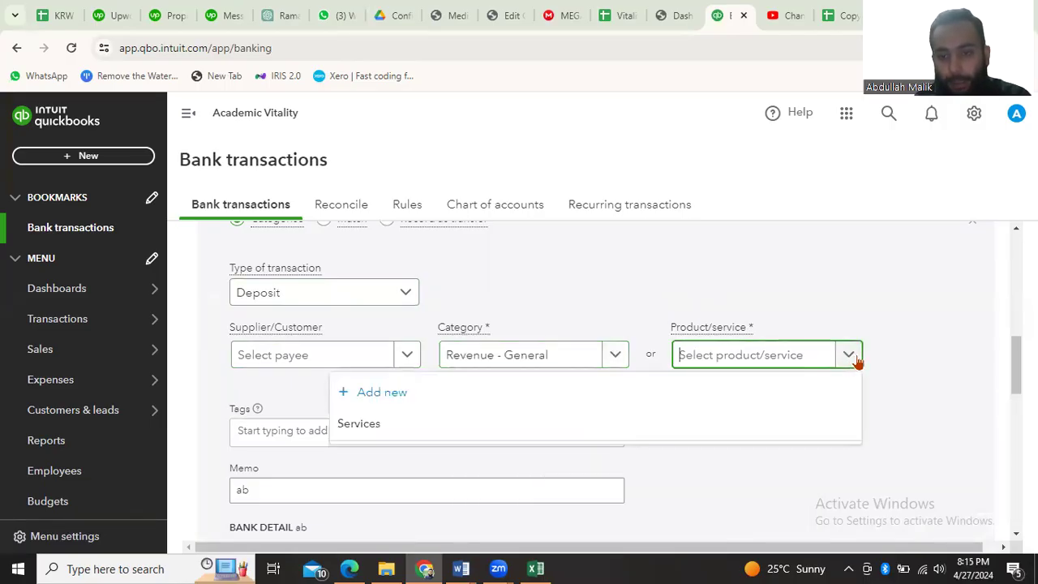
{"action": "left_click", "coordinate": [524, 433]}
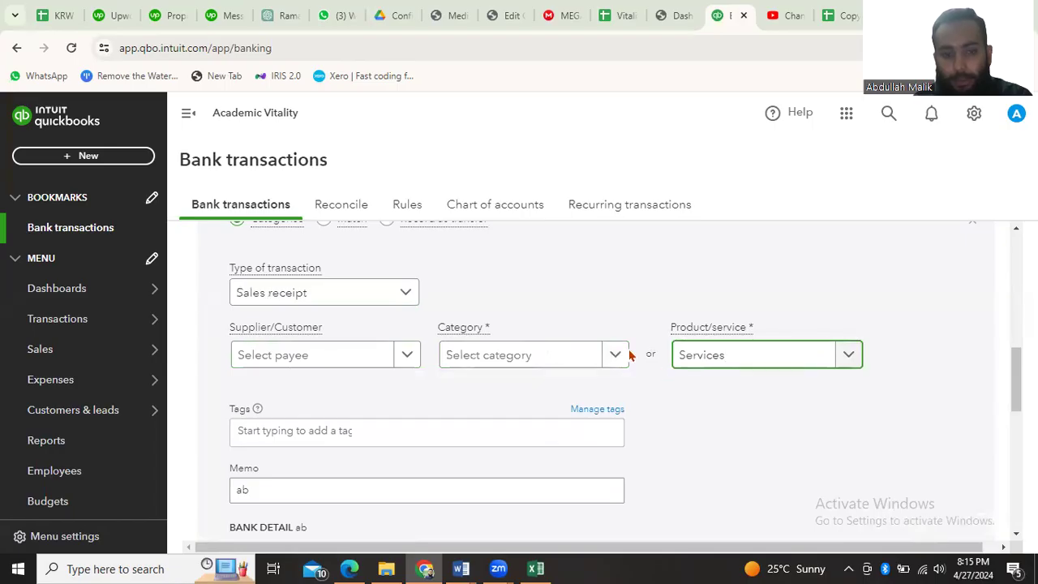
Replace the transaction's memo with "Received amount from abc", correcting the misspelled word "ammount"
{"action": "scroll", "coordinate": [630, 355], "scroll_direction": "down", "scroll_amount": 1}
{"action": "scroll", "coordinate": [405, 392], "scroll_direction": "down", "scroll_amount": 1}
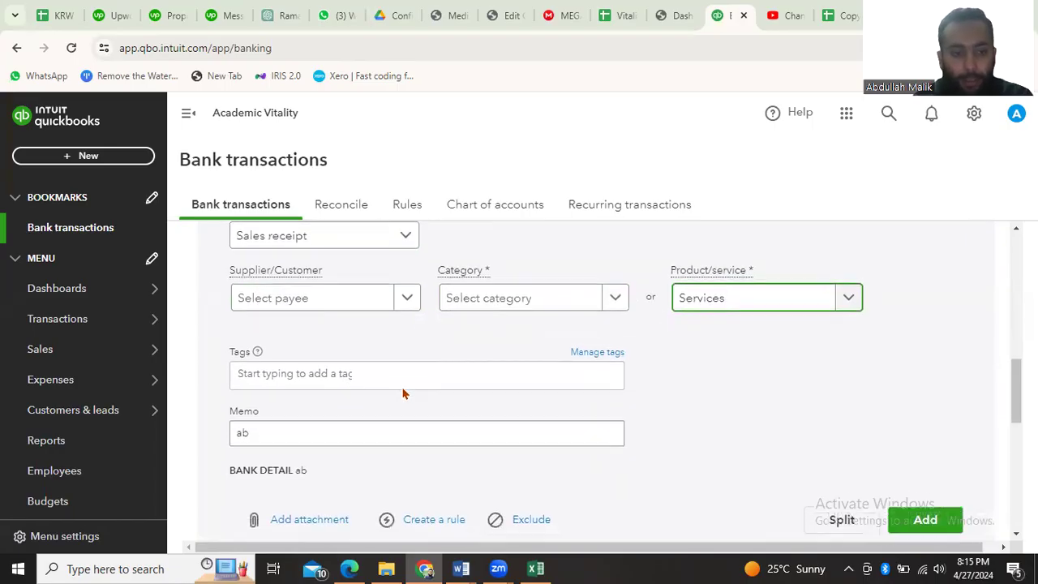
{"action": "left_click", "coordinate": [324, 393]}
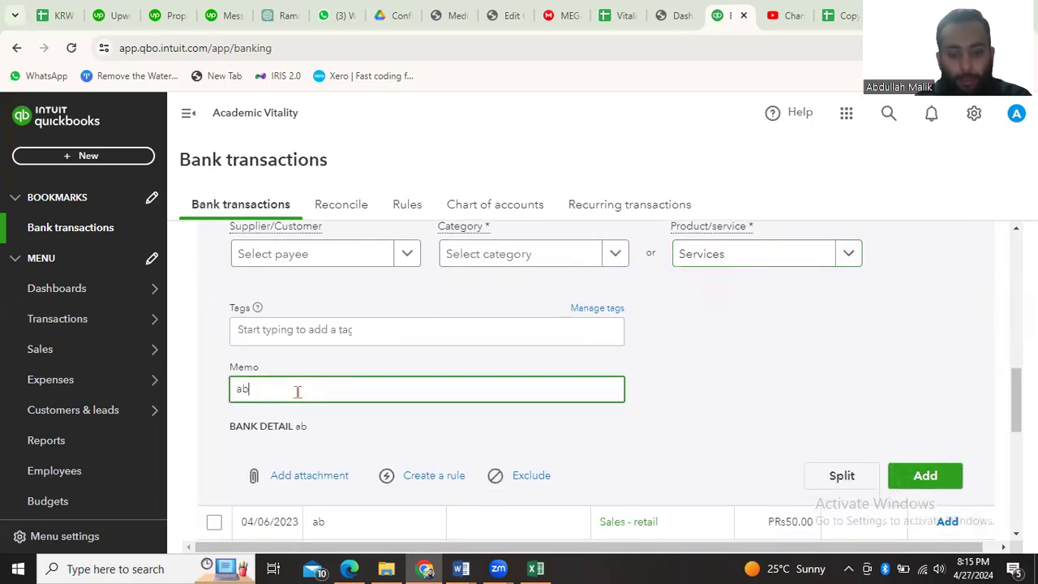
{"action": "type", "text": "Rec"}
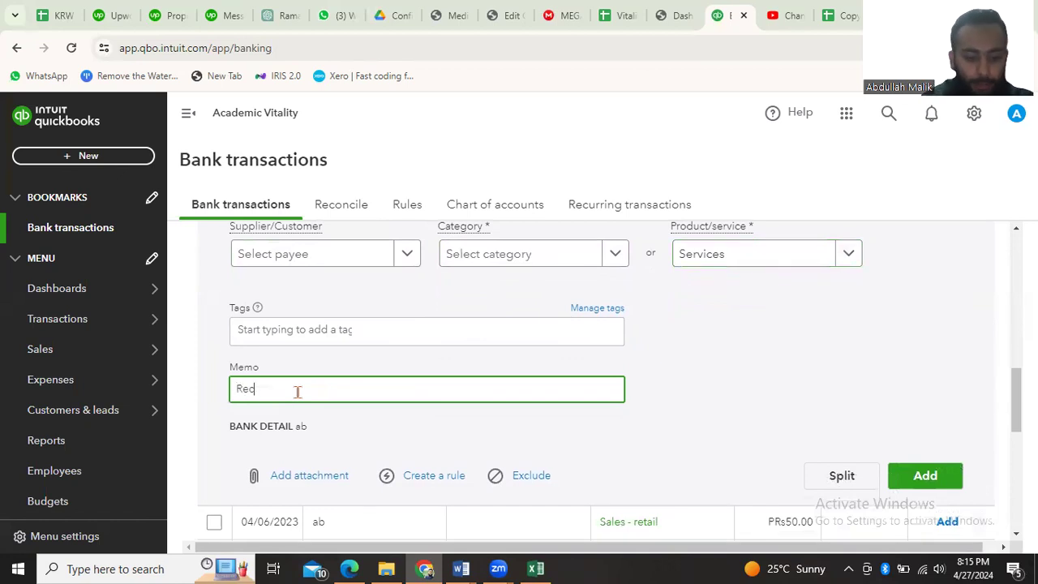
{"action": "type", "text": "eived ammount from abc"}
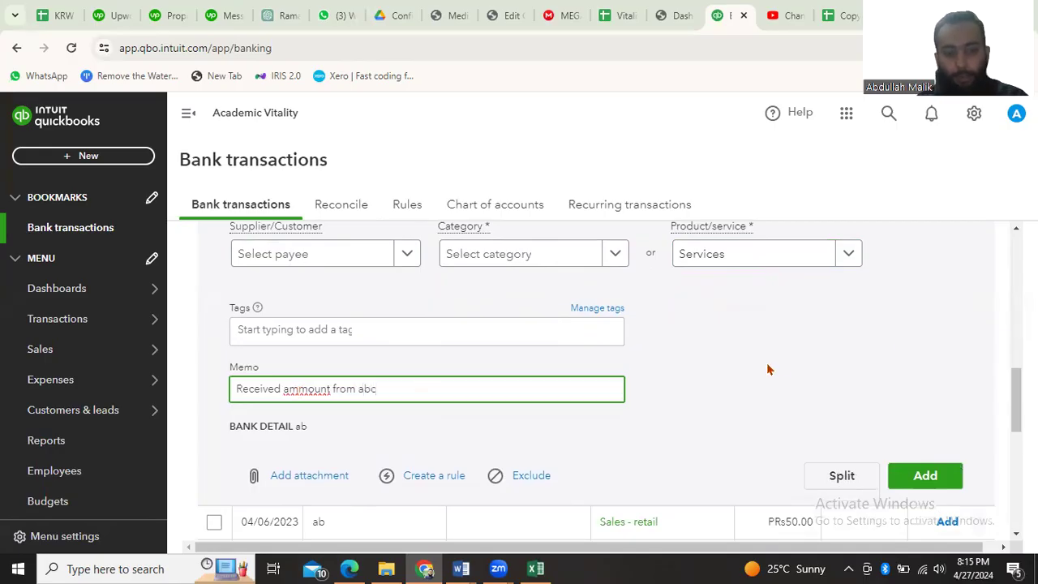
{"action": "right_click", "coordinate": [309, 388]}
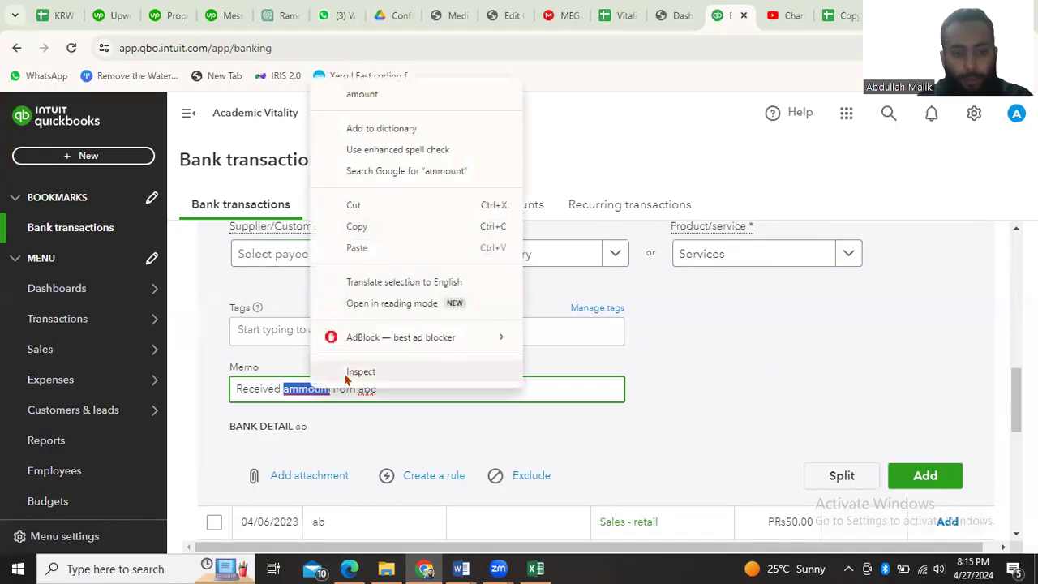
{"action": "left_click", "coordinate": [361, 95]}
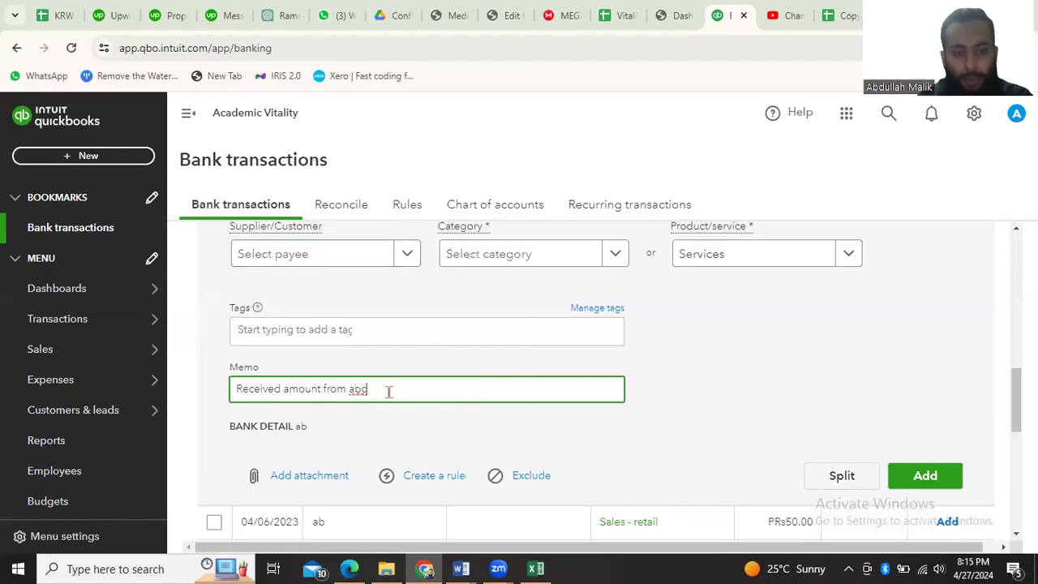
{"action": "left_click", "coordinate": [697, 388]}
{"action": "scroll", "coordinate": [697, 387], "scroll_direction": "down", "scroll_amount": 1}
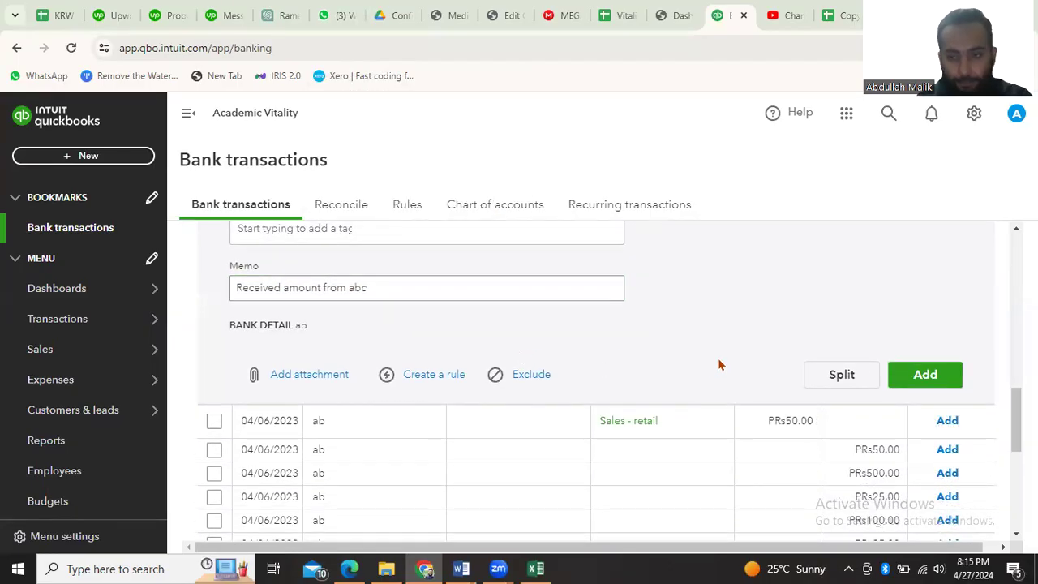
Add the edited Services transaction to the books, followed by the PRs50.00 spent transaction categorised as Sales - retail
{"action": "left_click", "coordinate": [903, 379]}
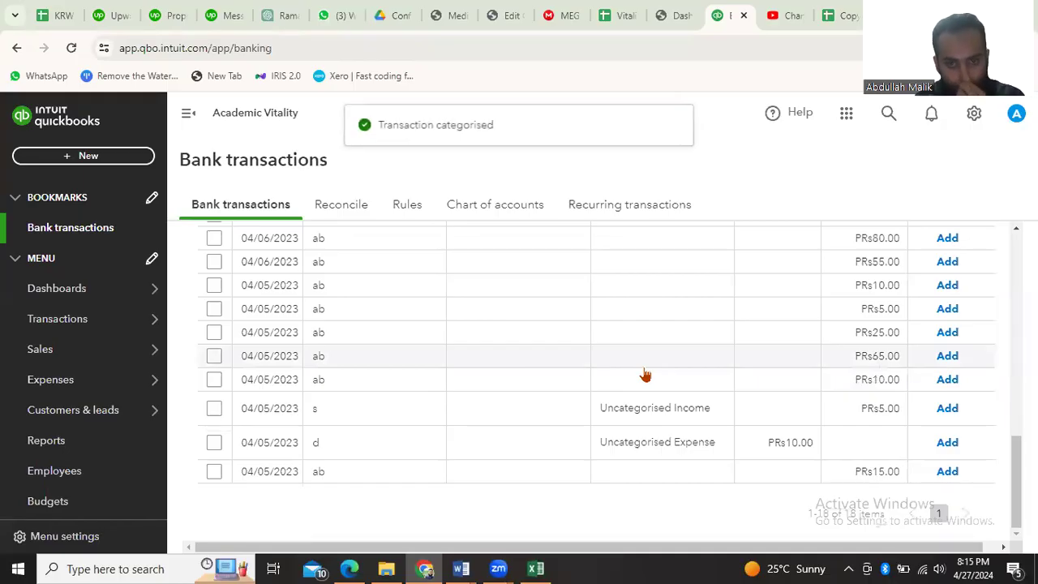
{"action": "scroll", "coordinate": [528, 354], "scroll_direction": "up", "scroll_amount": 4}
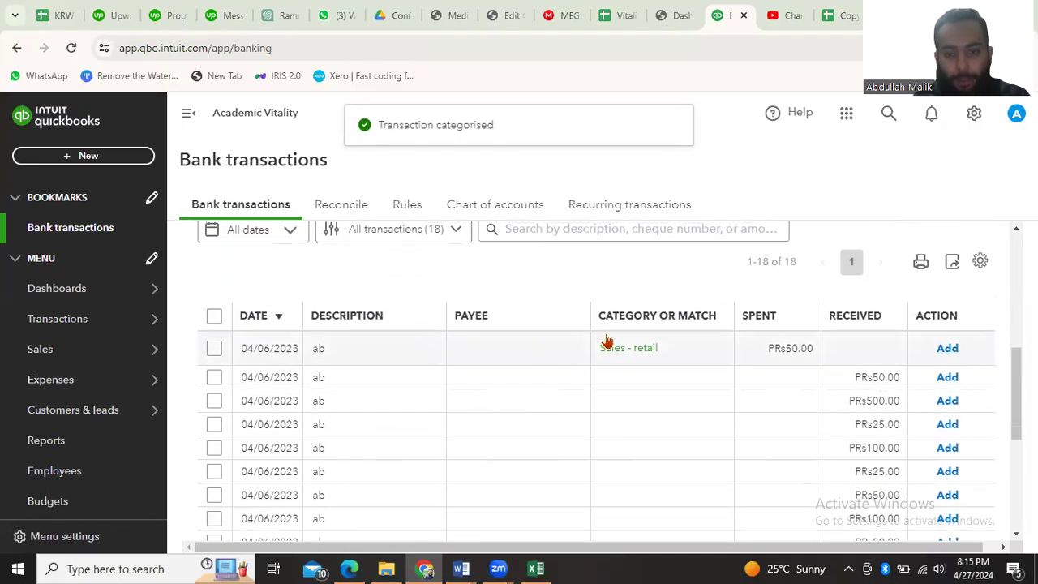
{"action": "left_click", "coordinate": [946, 348]}
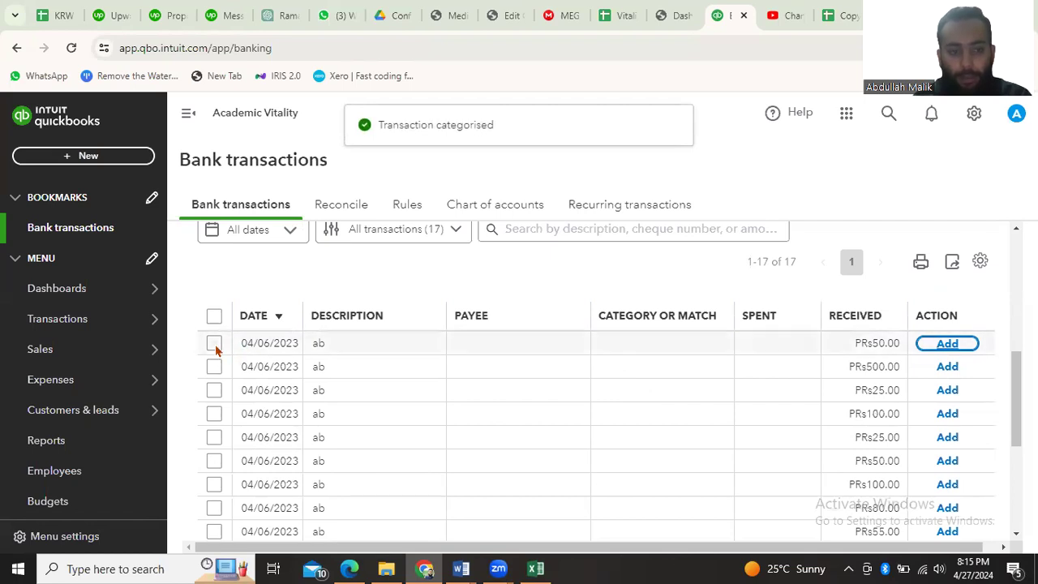
Open the first PRs50.00 received transaction dated 04/06/2023 and try to add it without choosing a category
{"action": "scroll", "coordinate": [366, 351], "scroll_direction": "up", "scroll_amount": 1}
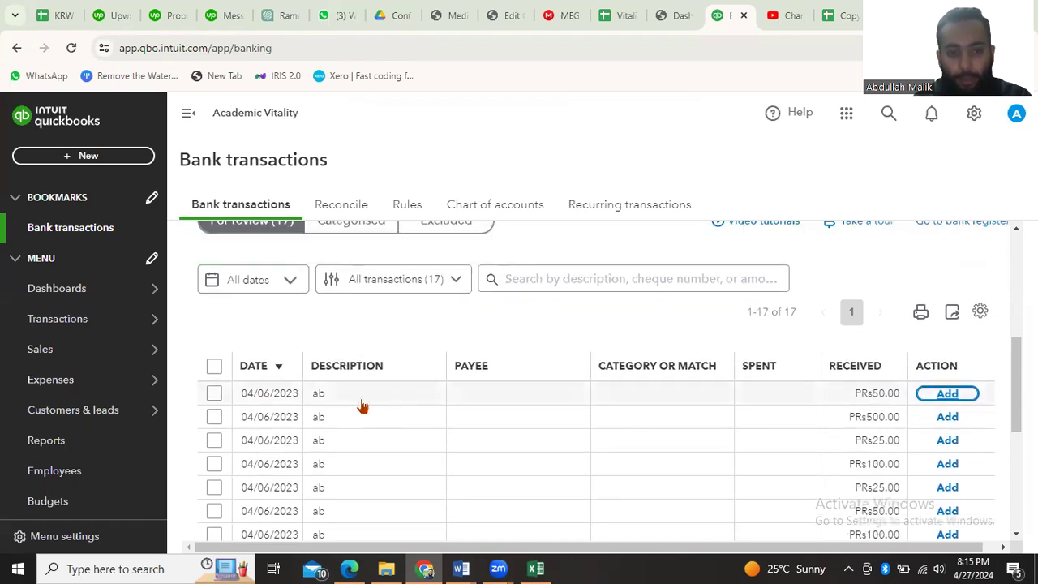
{"action": "left_click", "coordinate": [361, 405]}
{"action": "scroll", "coordinate": [464, 467], "scroll_direction": "down", "scroll_amount": 1}
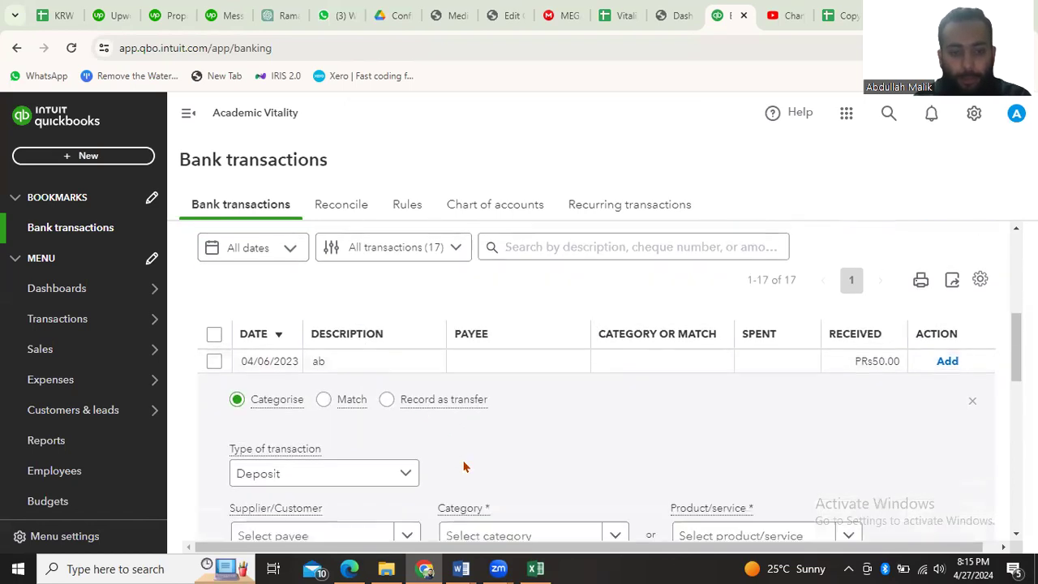
{"action": "scroll", "coordinate": [464, 467], "scroll_direction": "down", "scroll_amount": 3}
{"action": "scroll", "coordinate": [428, 341], "scroll_direction": "down", "scroll_amount": 1}
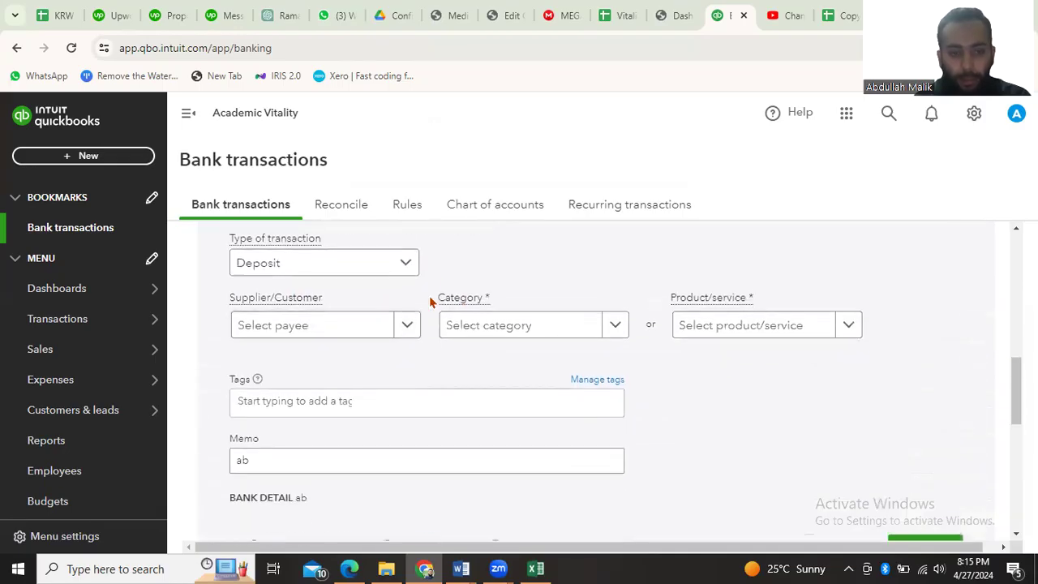
{"action": "scroll", "coordinate": [431, 300], "scroll_direction": "down", "scroll_amount": 1}
{"action": "scroll", "coordinate": [357, 292], "scroll_direction": "up", "scroll_amount": 1}
{"action": "scroll", "coordinate": [460, 401], "scroll_direction": "down", "scroll_amount": 1}
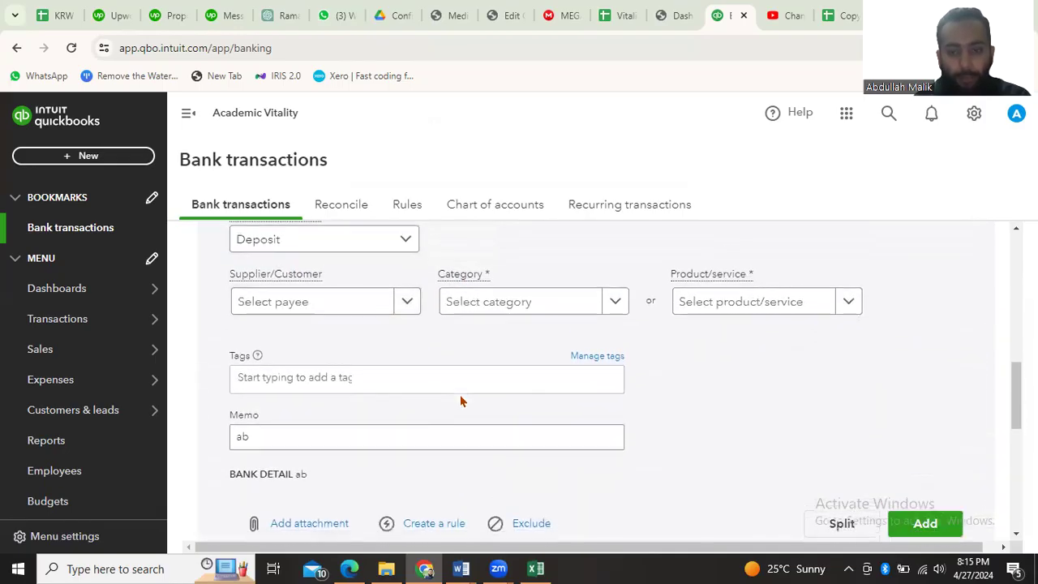
{"action": "scroll", "coordinate": [462, 401], "scroll_direction": "down", "scroll_amount": 2}
{"action": "left_click", "coordinate": [934, 393]}
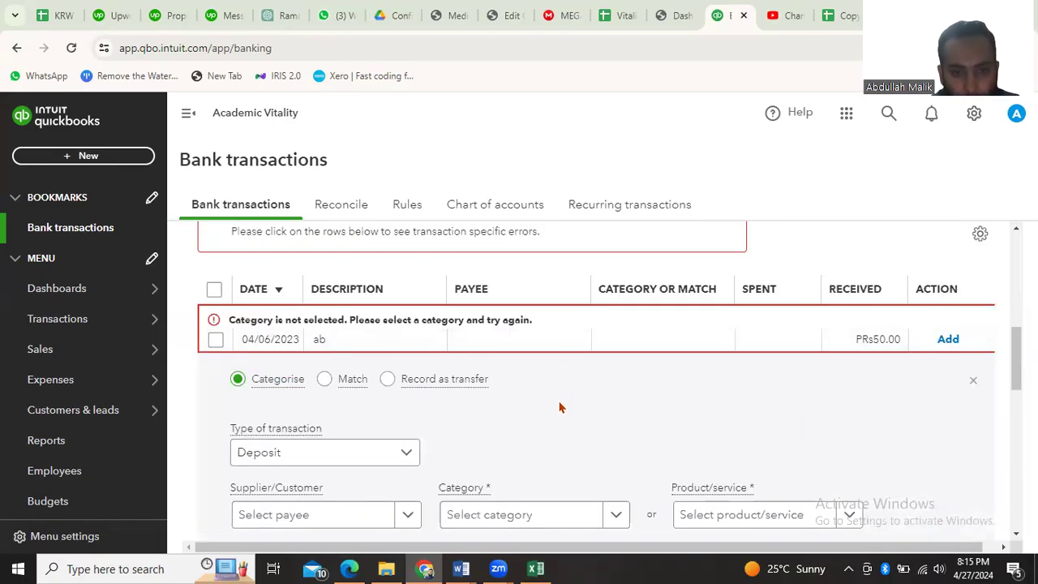
Set the opened transaction's category to Unrealised loss on securities, net of tax
{"action": "scroll", "coordinate": [559, 407], "scroll_direction": "down", "scroll_amount": 2}
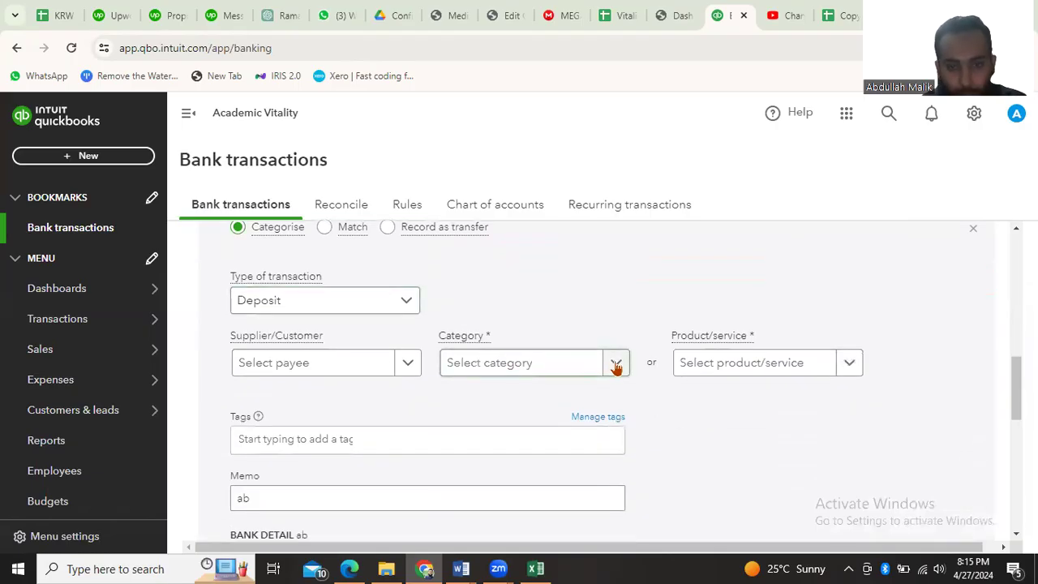
{"action": "left_click", "coordinate": [616, 365]}
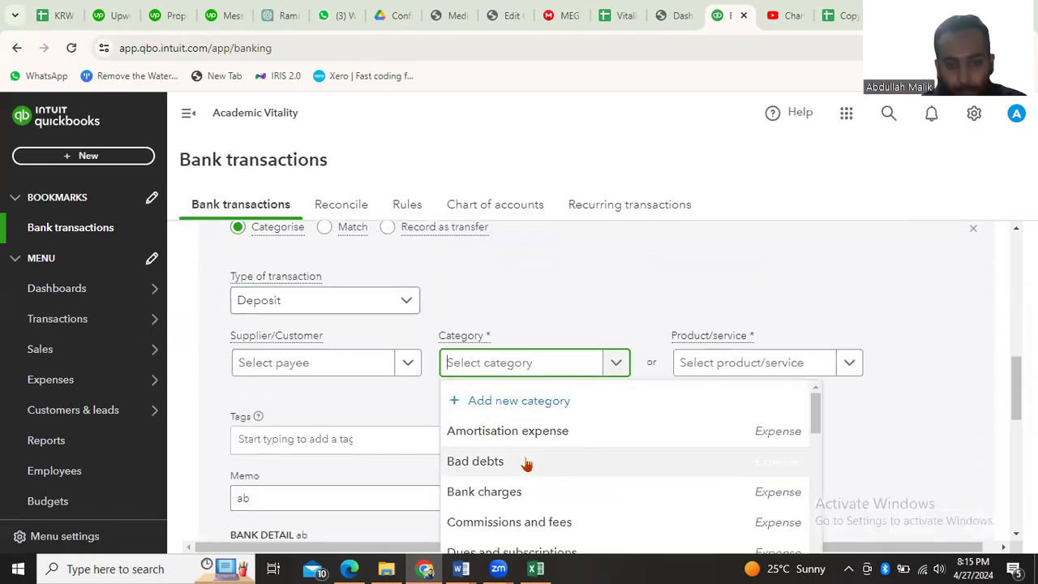
{"action": "scroll", "coordinate": [527, 445], "scroll_direction": "down", "scroll_amount": 2}
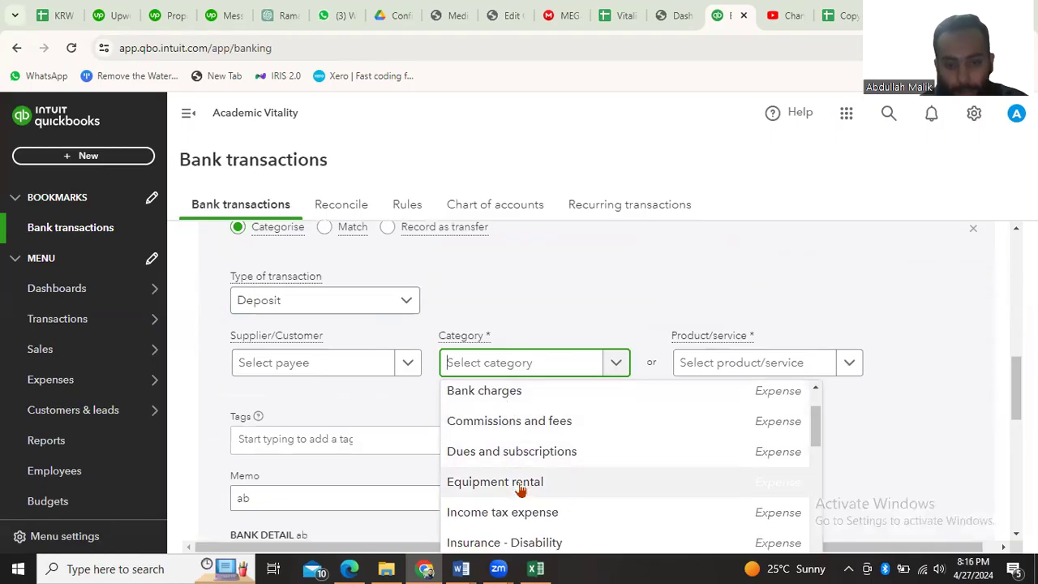
{"action": "scroll", "coordinate": [518, 482], "scroll_direction": "down", "scroll_amount": 7}
{"action": "scroll", "coordinate": [520, 490], "scroll_direction": "down", "scroll_amount": 8}
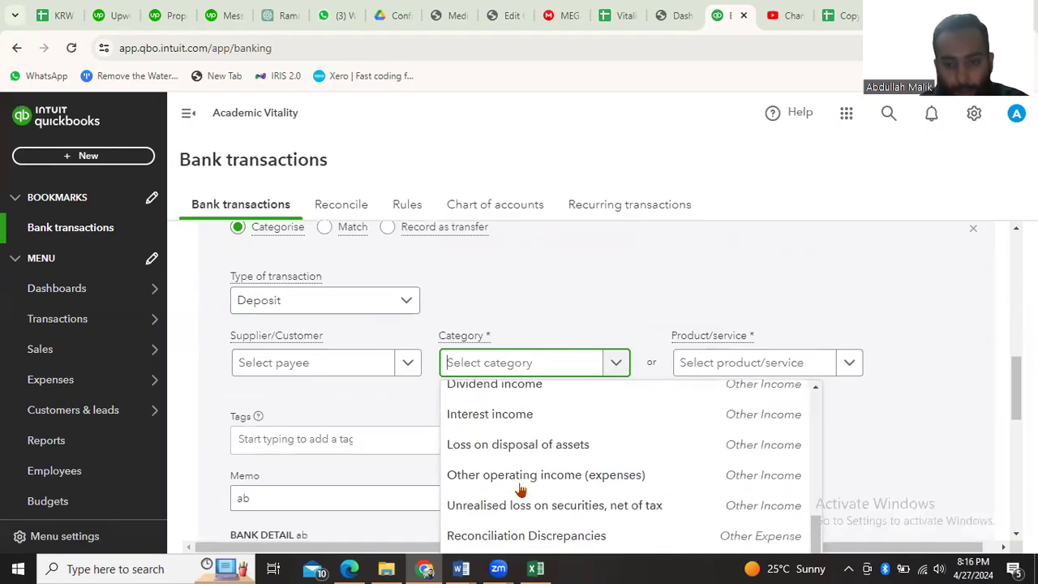
{"action": "scroll", "coordinate": [521, 492], "scroll_direction": "up", "scroll_amount": 2}
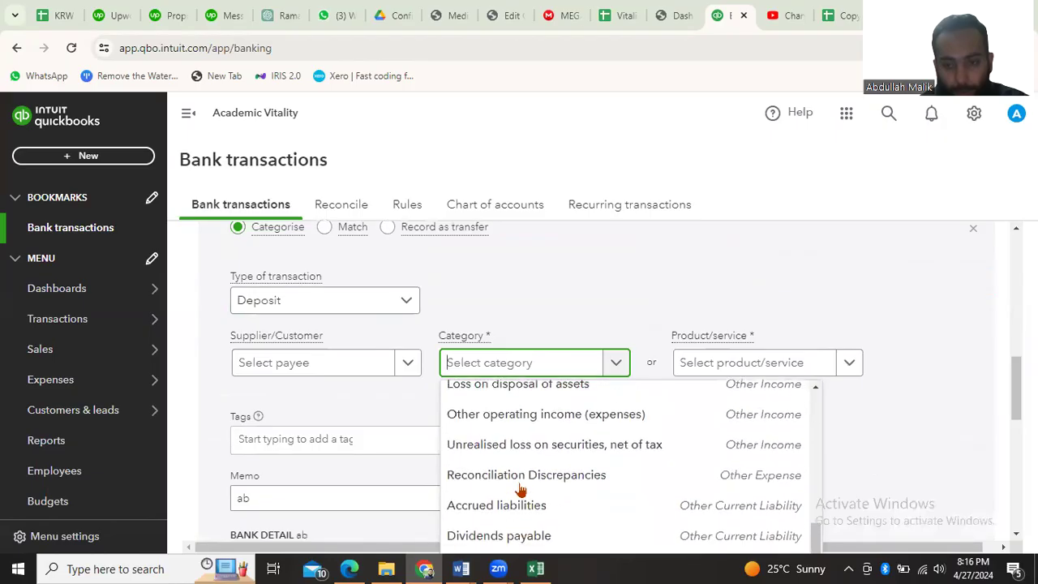
{"action": "left_click", "coordinate": [568, 462]}
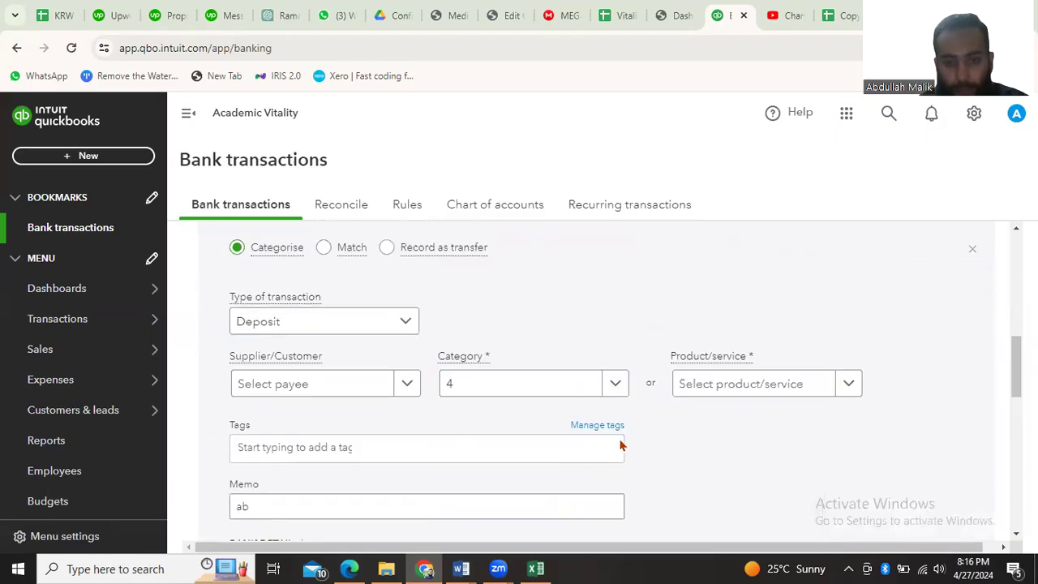
Add the opened PRs50.00 transaction to the books, followed by the PRs500.00, PRs25.00 and PRs100.00 received transactions at the head of the list
{"action": "scroll", "coordinate": [672, 438], "scroll_direction": "down", "scroll_amount": 1}
{"action": "scroll", "coordinate": [673, 439], "scroll_direction": "up", "scroll_amount": 1}
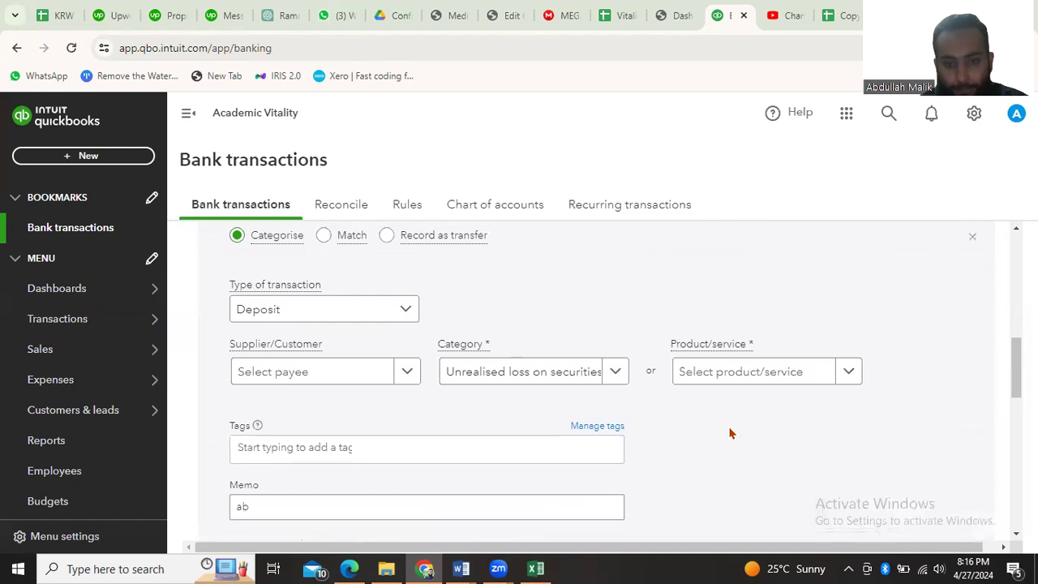
{"action": "scroll", "coordinate": [730, 432], "scroll_direction": "down", "scroll_amount": 1}
{"action": "left_click", "coordinate": [925, 504]}
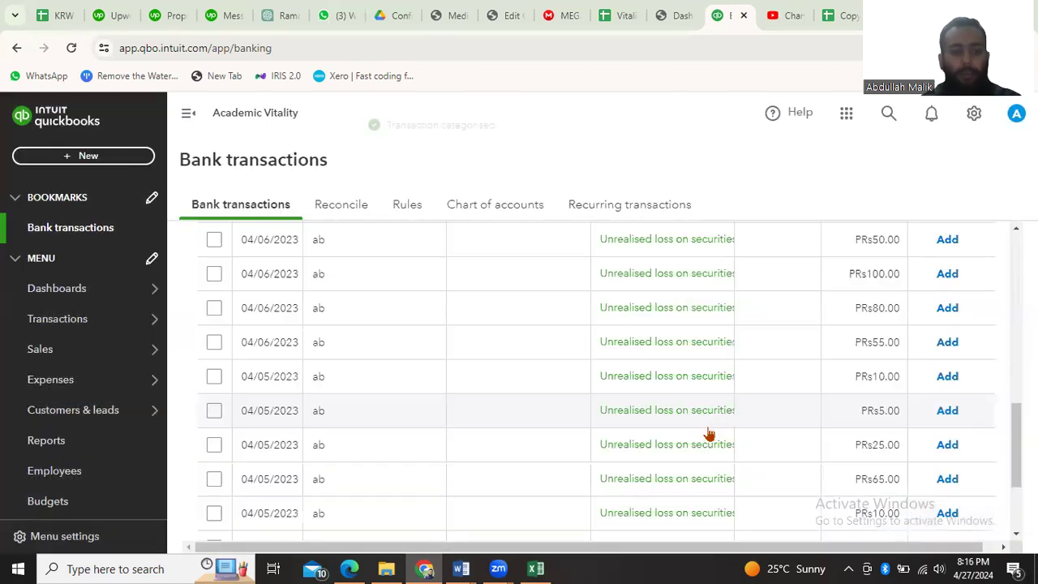
{"action": "scroll", "coordinate": [709, 432], "scroll_direction": "up", "scroll_amount": 3}
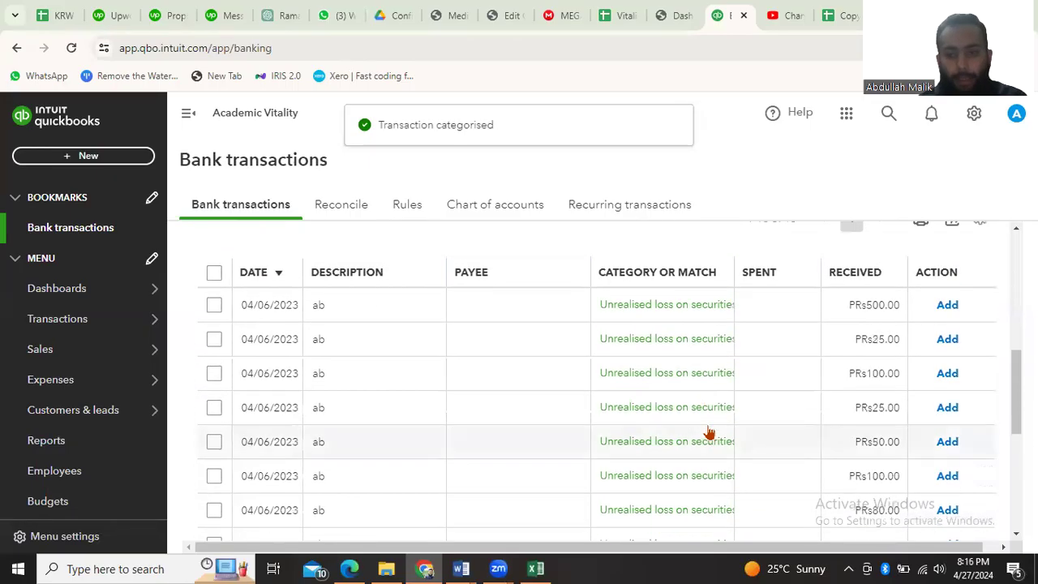
{"action": "left_click", "coordinate": [947, 305]}
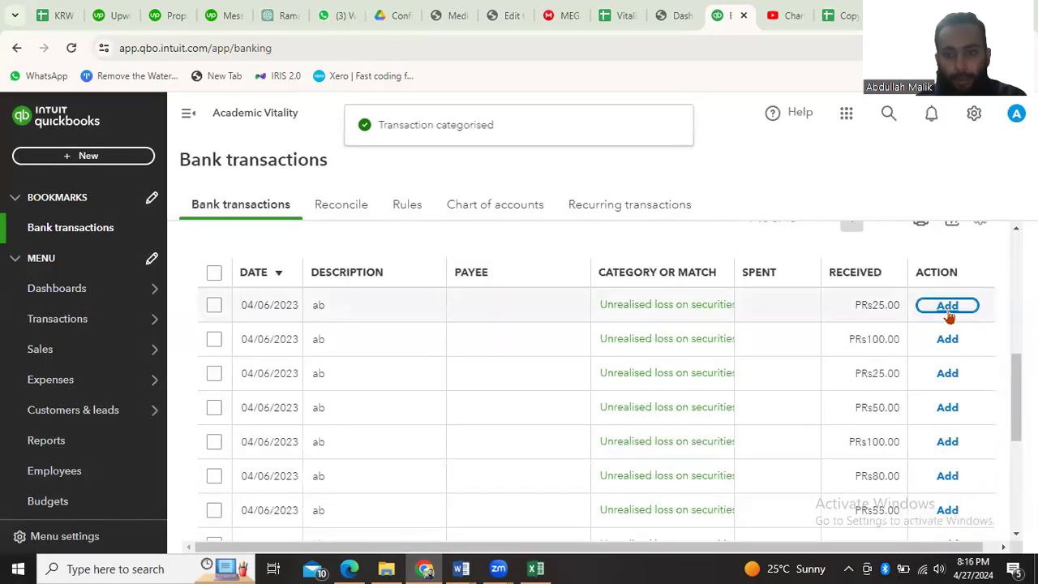
{"action": "left_click", "coordinate": [948, 313]}
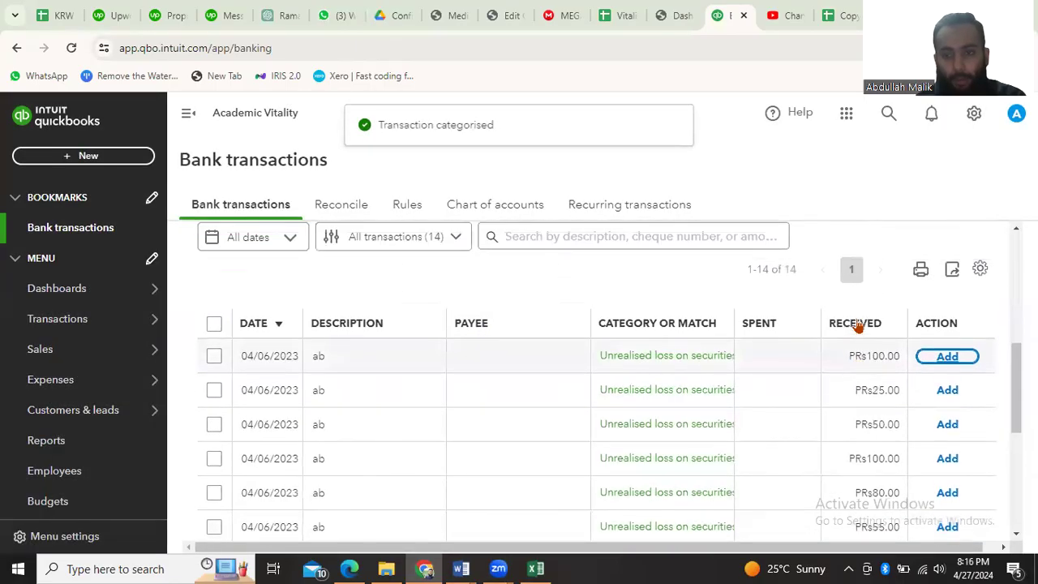
{"action": "left_click", "coordinate": [947, 358]}
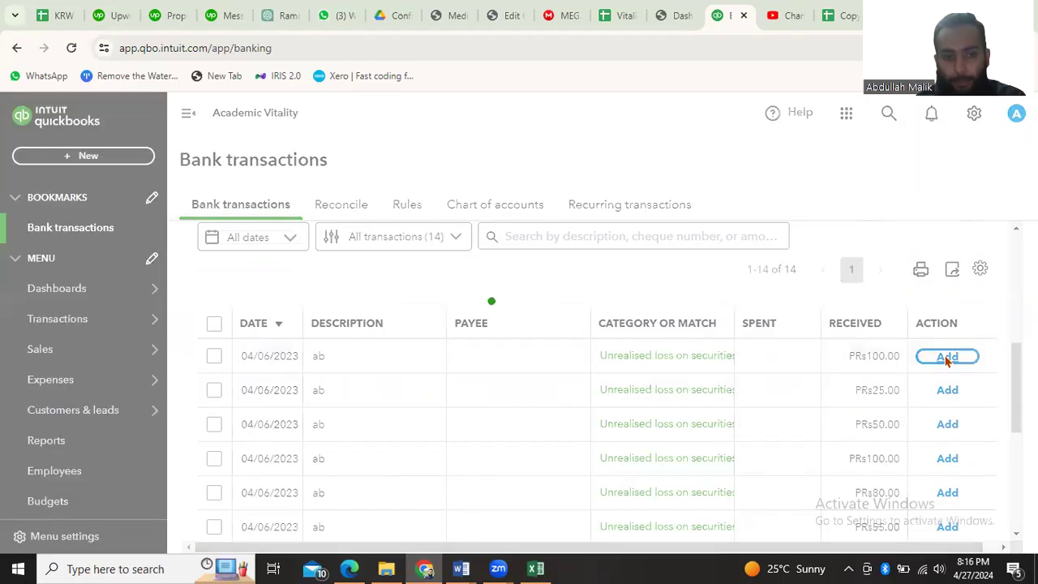
Exclude the first listed PRs25.00 received transaction dated 04/06/2023, and accept all remaining transactions for review in one batch
{"action": "left_click", "coordinate": [214, 324]}
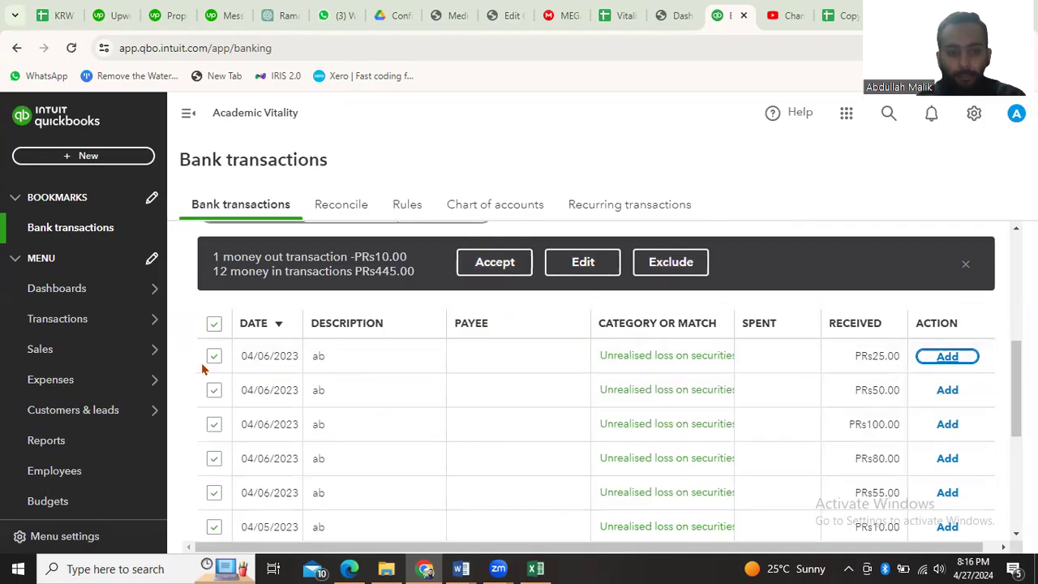
{"action": "left_click", "coordinate": [211, 329]}
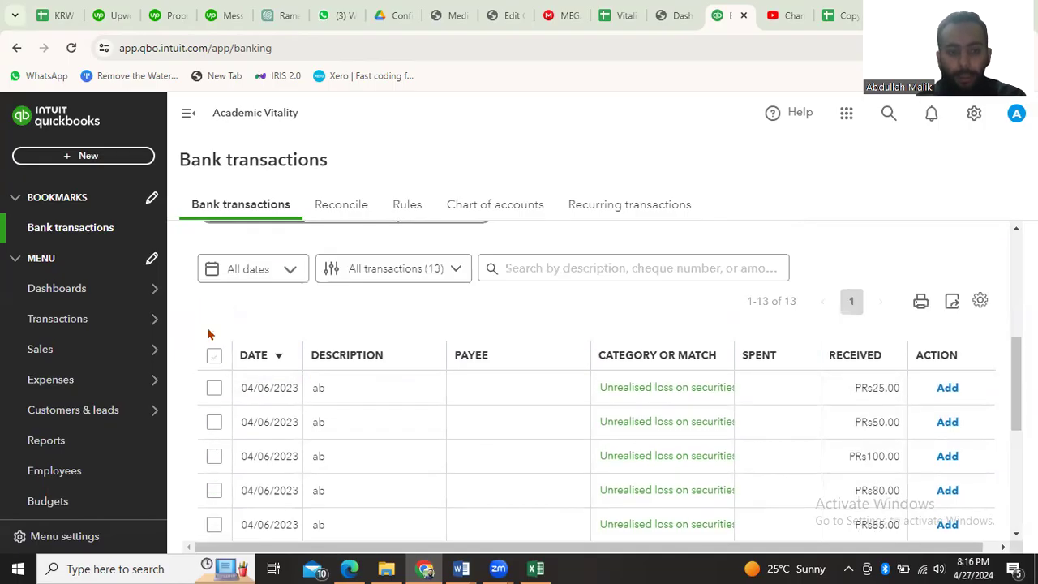
{"action": "left_click", "coordinate": [214, 387]}
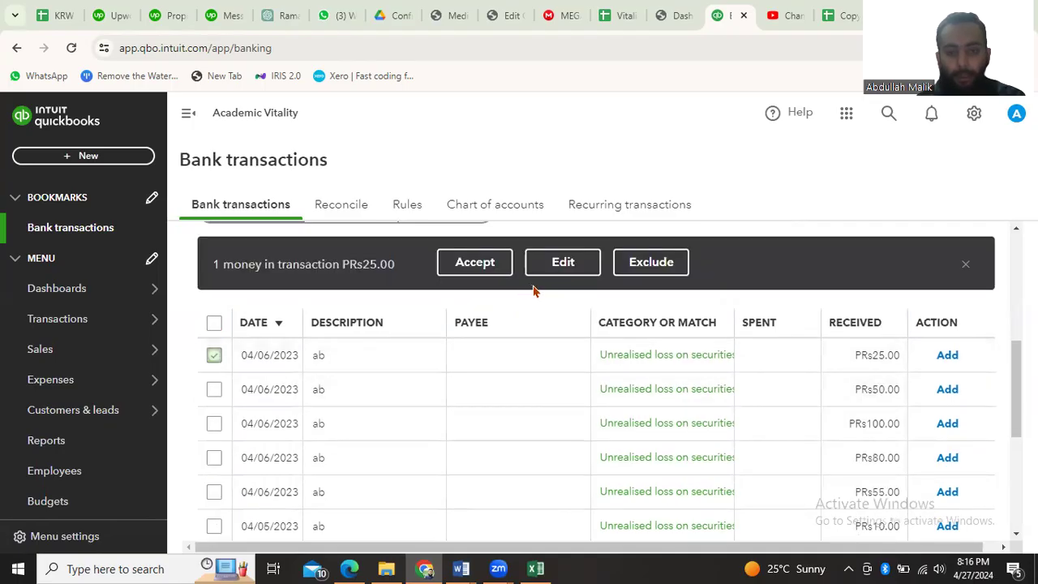
{"action": "left_click", "coordinate": [654, 264]}
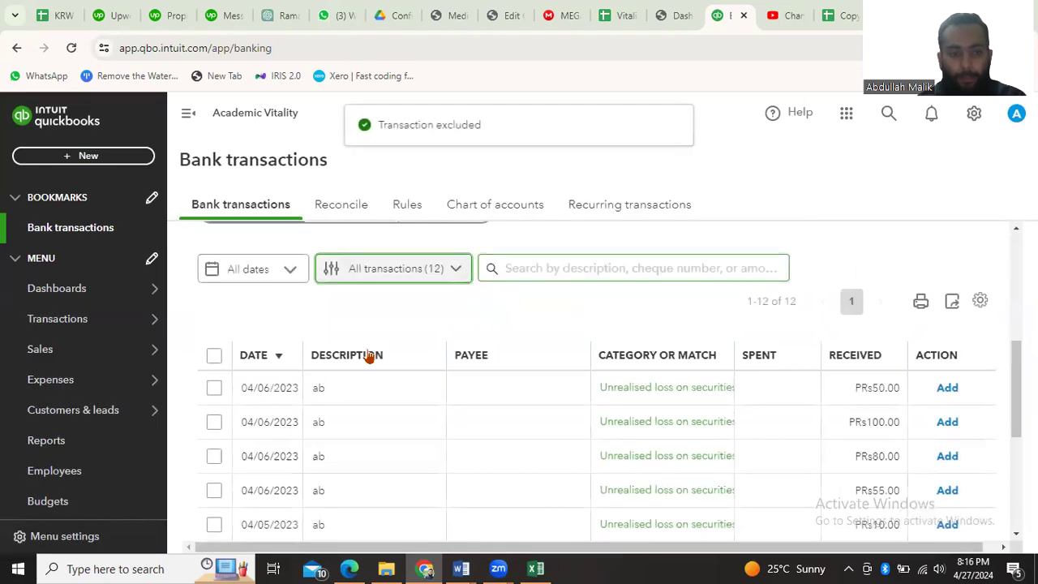
{"action": "left_click", "coordinate": [213, 361]}
{"action": "left_click", "coordinate": [499, 263]}
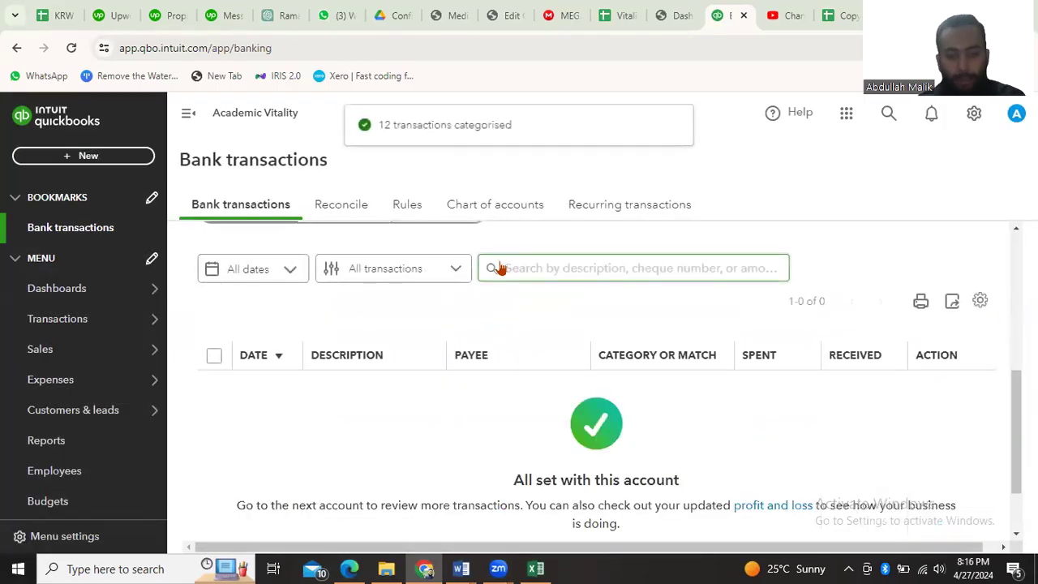
Examine the For review list and the Allied Bank card's bank balance and QuickBooks balance
{"action": "scroll", "coordinate": [535, 370], "scroll_direction": "down", "scroll_amount": 1}
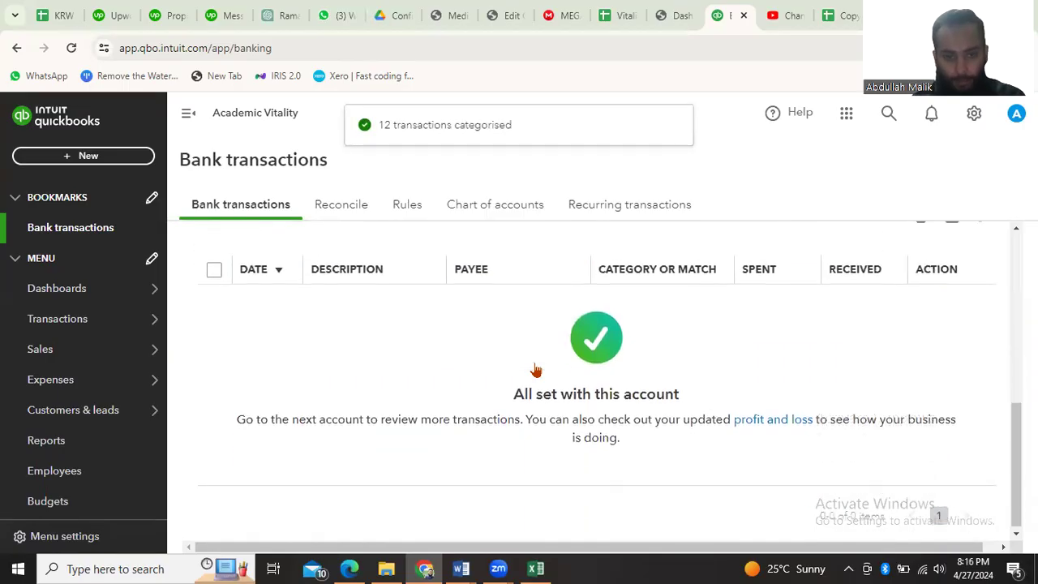
{"action": "scroll", "coordinate": [535, 370], "scroll_direction": "up", "scroll_amount": 2}
{"action": "scroll", "coordinate": [535, 370], "scroll_direction": "up", "scroll_amount": 1}
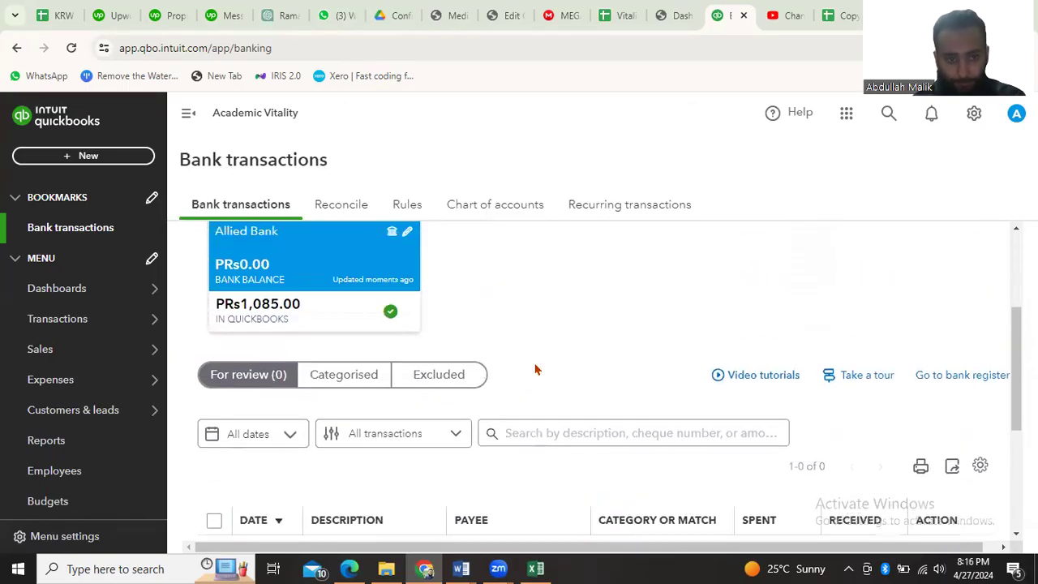
{"action": "scroll", "coordinate": [535, 369], "scroll_direction": "up", "scroll_amount": 1}
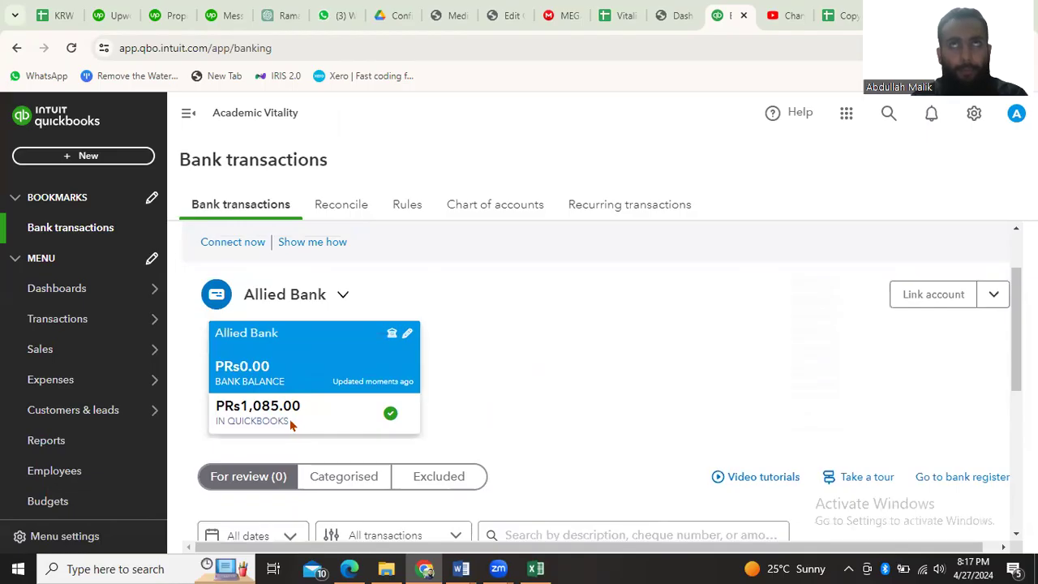
{"action": "scroll", "coordinate": [559, 388], "scroll_direction": "down", "scroll_amount": 3}
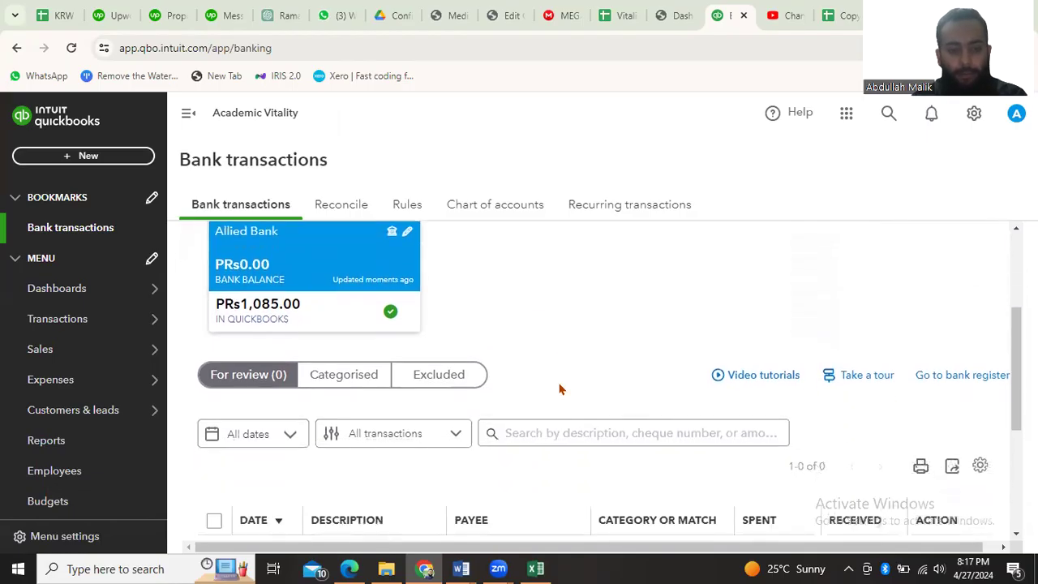
{"action": "scroll", "coordinate": [558, 390], "scroll_direction": "up", "scroll_amount": 2}
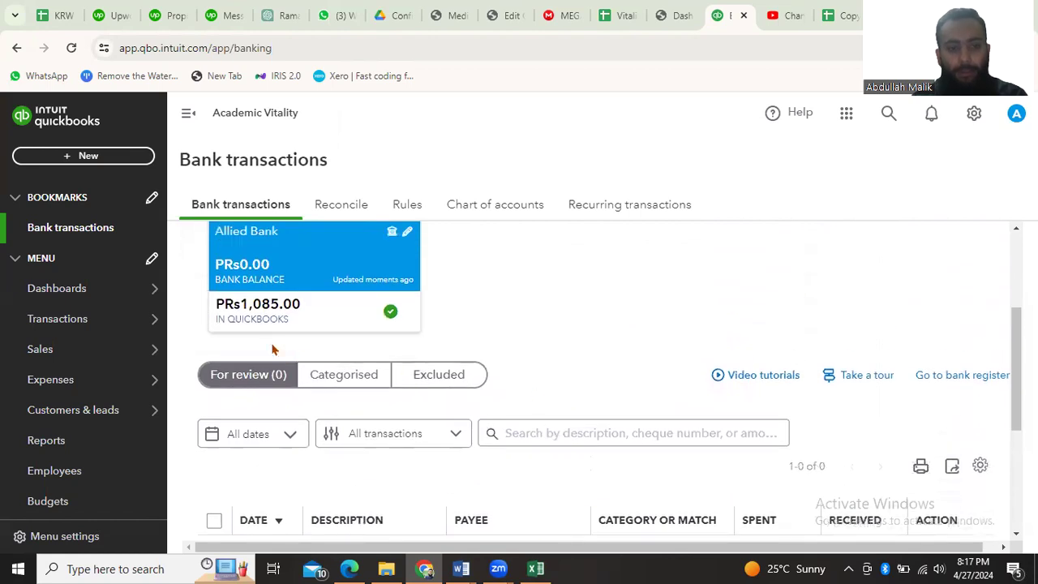
{"action": "scroll", "coordinate": [496, 296], "scroll_direction": "up", "scroll_amount": 1}
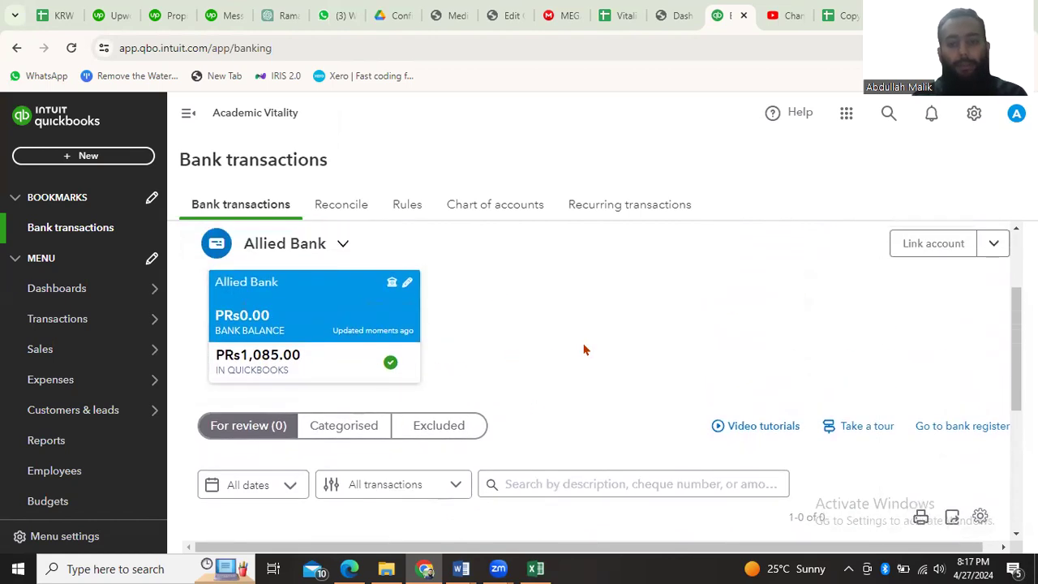
{"action": "scroll", "coordinate": [584, 348], "scroll_direction": "down", "scroll_amount": 3}
{"action": "scroll", "coordinate": [584, 348], "scroll_direction": "up", "scroll_amount": 5}
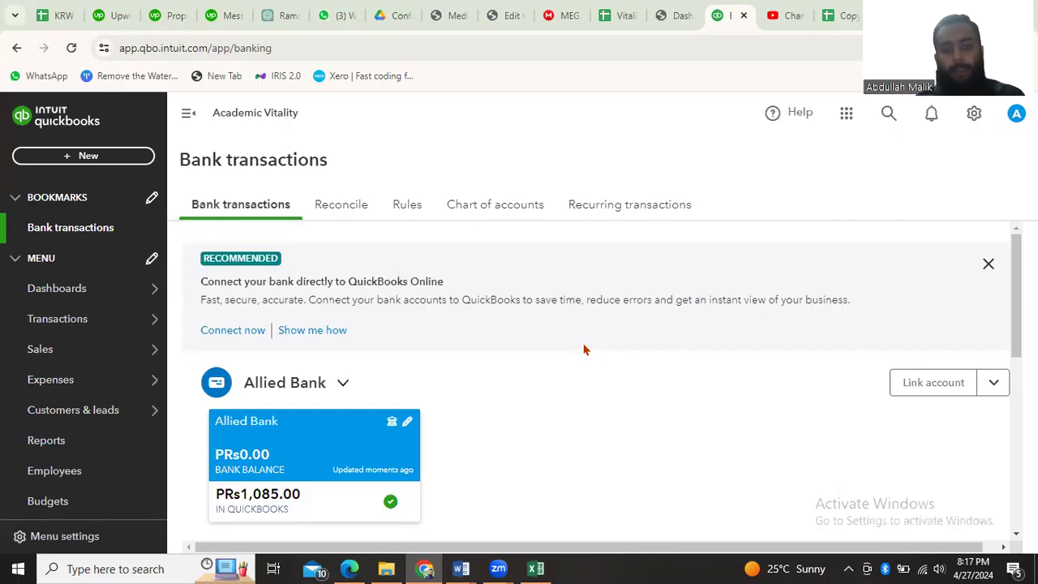
{"action": "scroll", "coordinate": [584, 349], "scroll_direction": "down", "scroll_amount": 3}
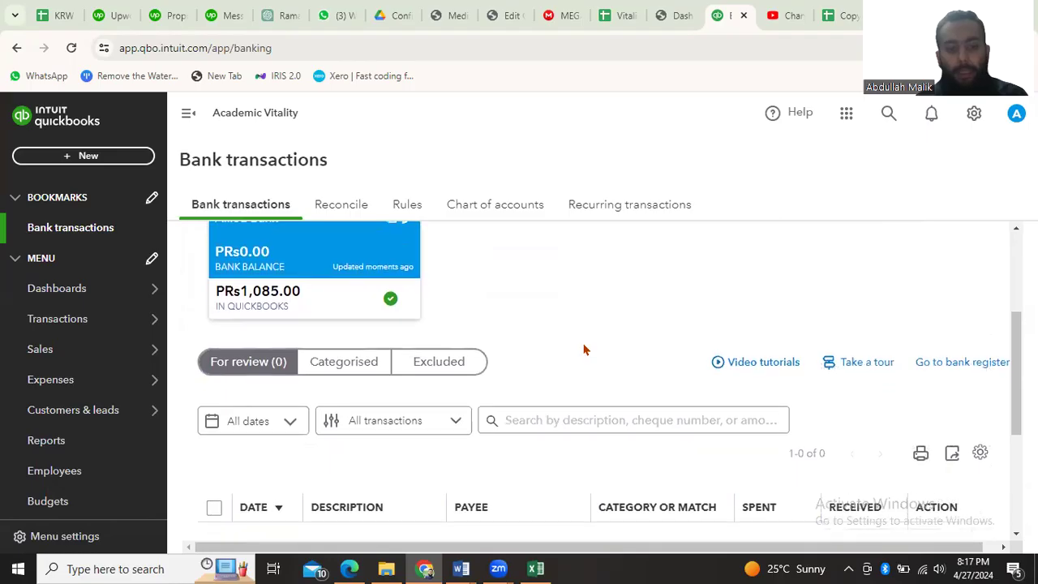
{"action": "scroll", "coordinate": [454, 466], "scroll_direction": "down", "scroll_amount": 2}
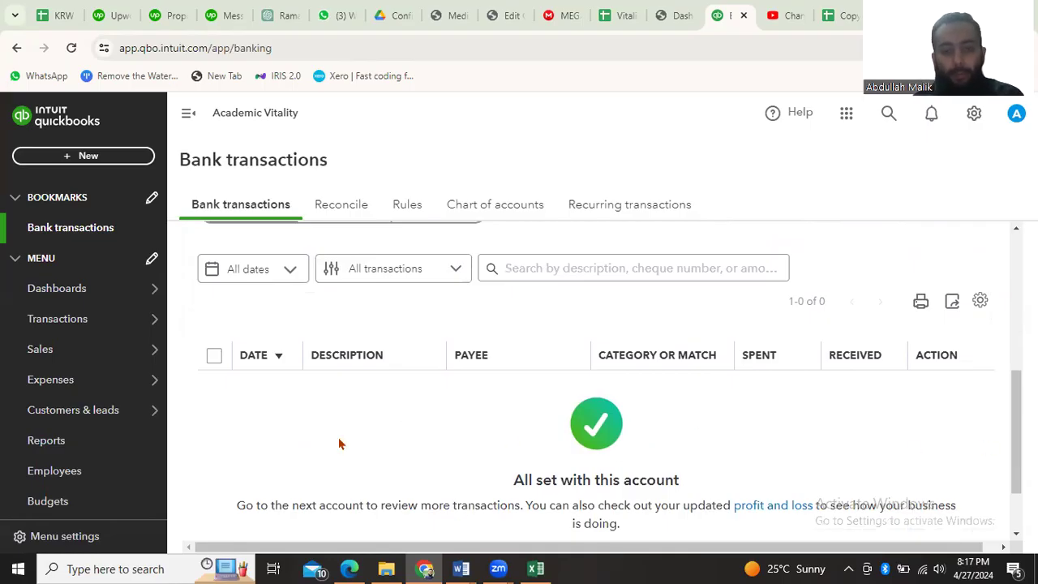
{"action": "scroll", "coordinate": [353, 404], "scroll_direction": "up", "scroll_amount": 1}
{"action": "scroll", "coordinate": [353, 404], "scroll_direction": "up", "scroll_amount": 3}
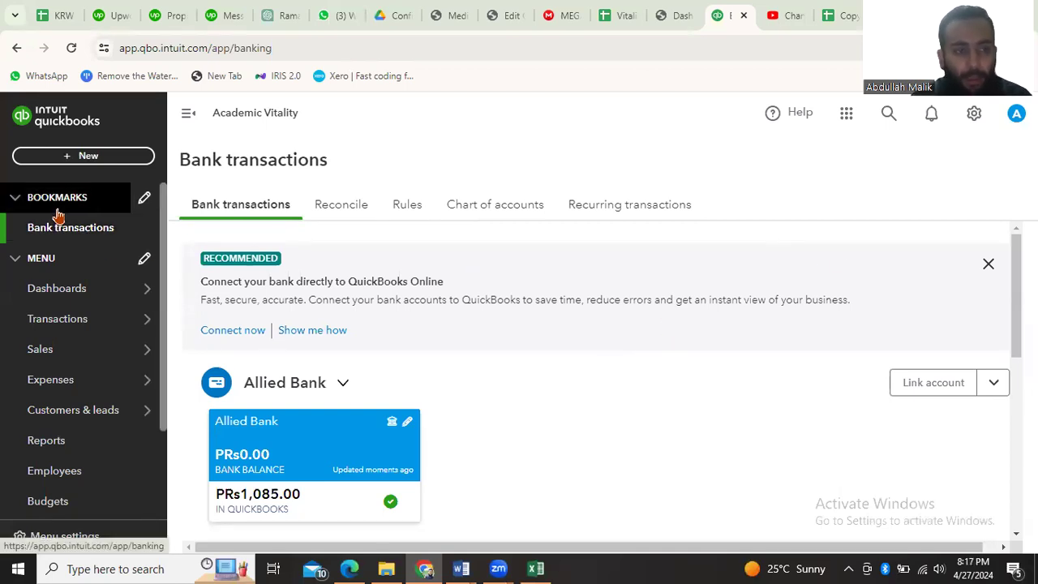
Go to the company dashboard and open the Reconcile tool
{"action": "mouse_move", "coordinate": [67, 296]}
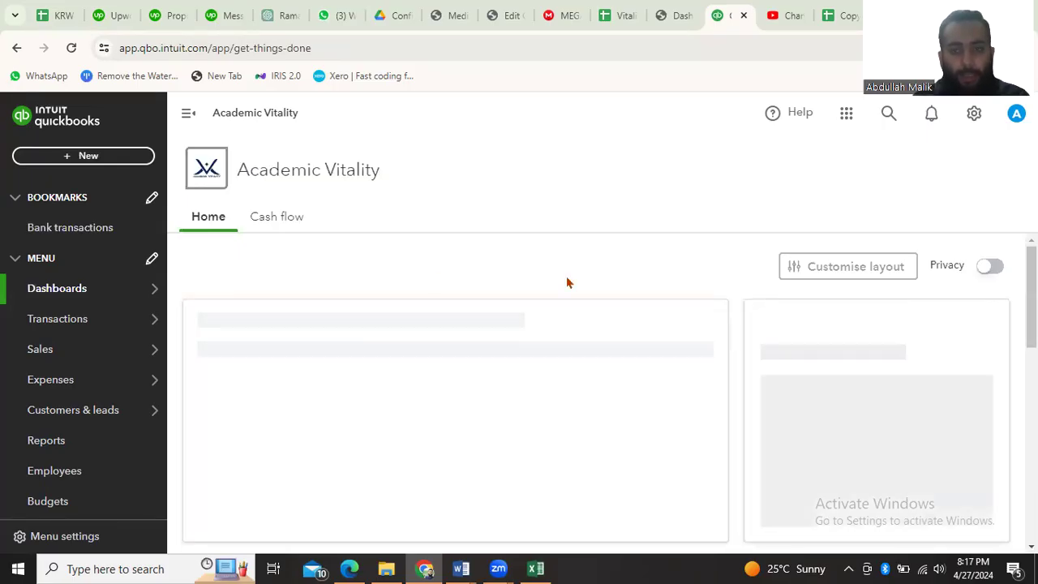
{"action": "left_click", "coordinate": [974, 116]}
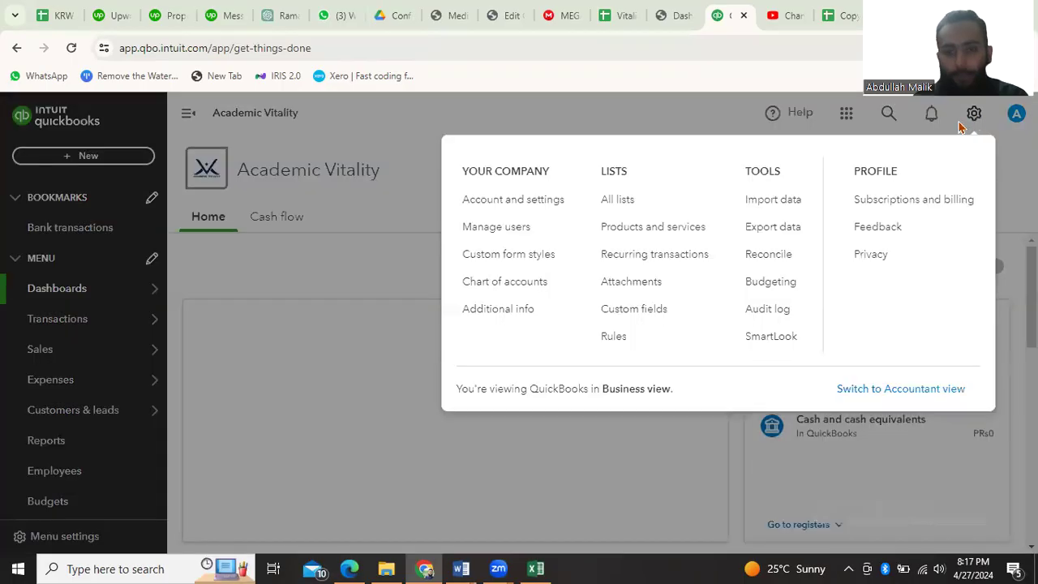
{"action": "left_click", "coordinate": [762, 255]}
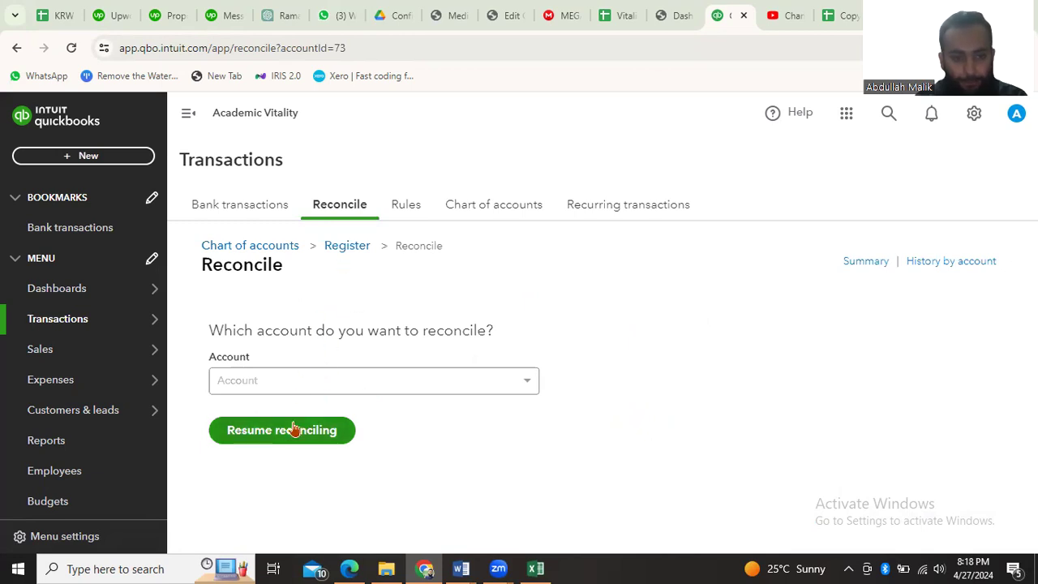
Choose Allied Bank as the account to reconcile and check the statement's balances and dates in the Excel workbook
{"action": "left_click", "coordinate": [440, 380]}
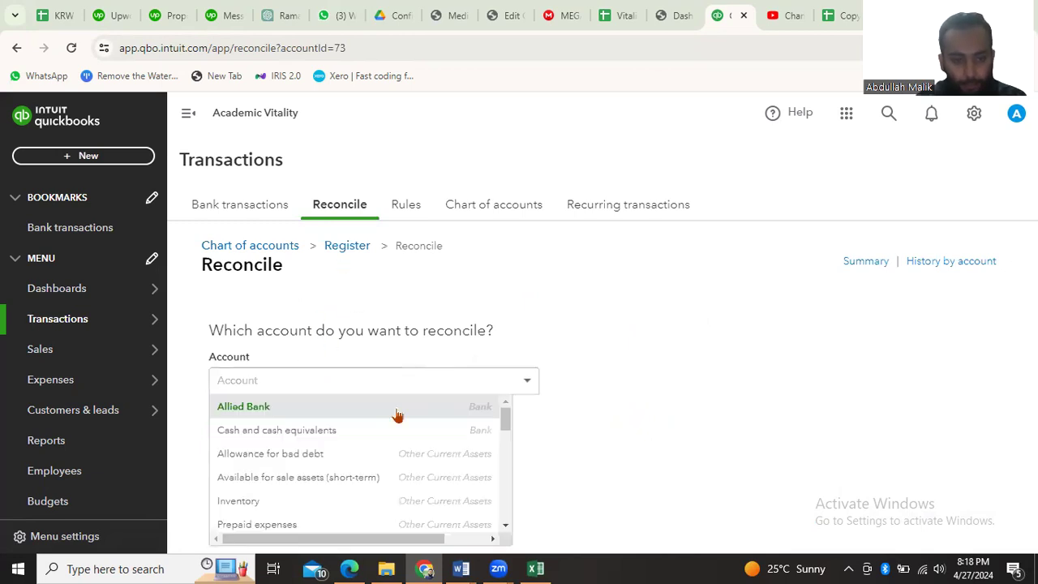
{"action": "left_click", "coordinate": [283, 411]}
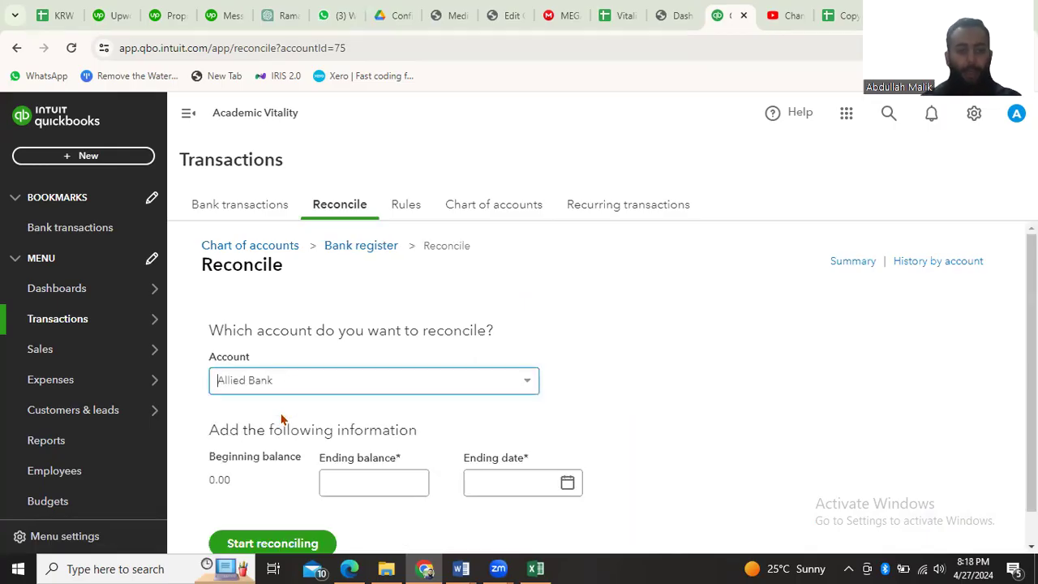
{"action": "left_click", "coordinate": [536, 568]}
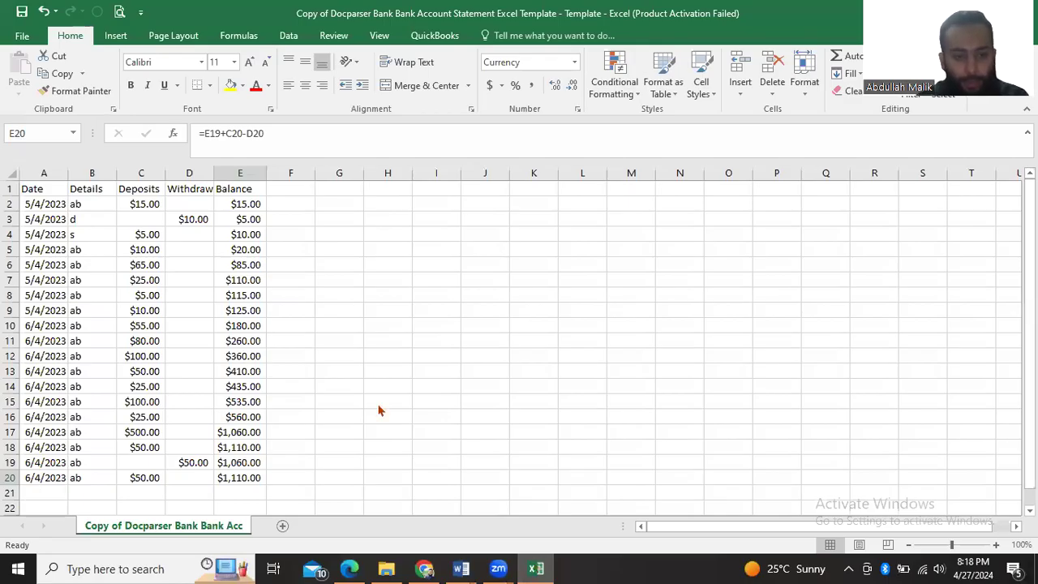
{"action": "key", "text": "alt+Tab"}
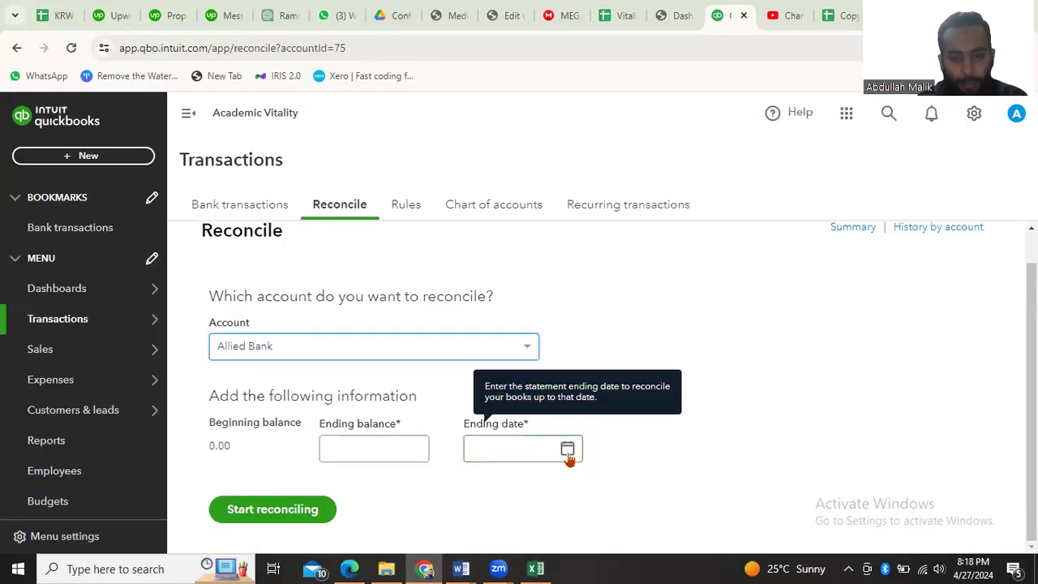
Set the ending date to 04/06/2024 and the ending balance to 1085, and start reconciling
{"action": "left_click", "coordinate": [565, 449]}
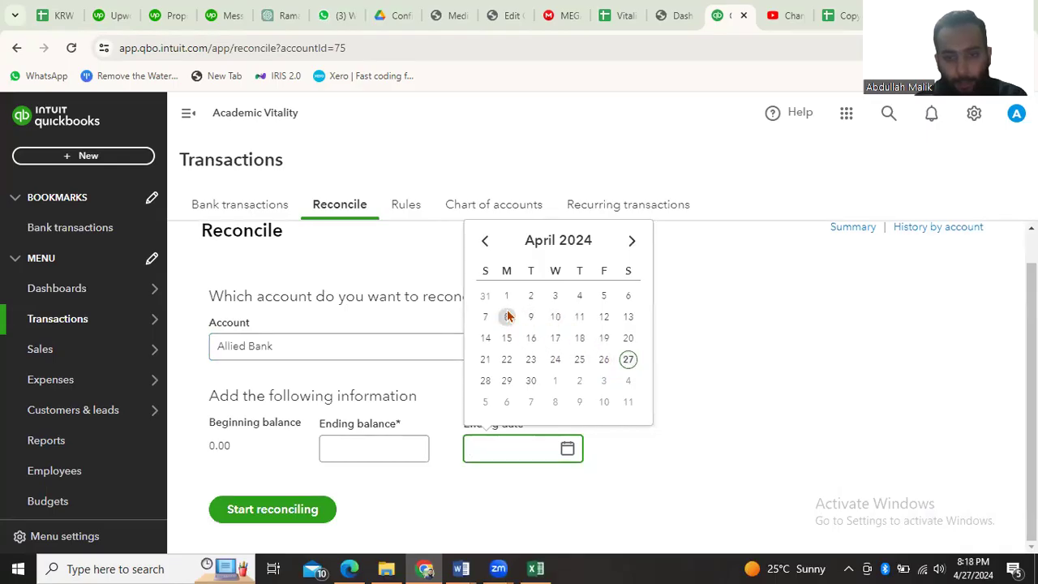
{"action": "left_click", "coordinate": [627, 296]}
{"action": "left_click", "coordinate": [373, 448]}
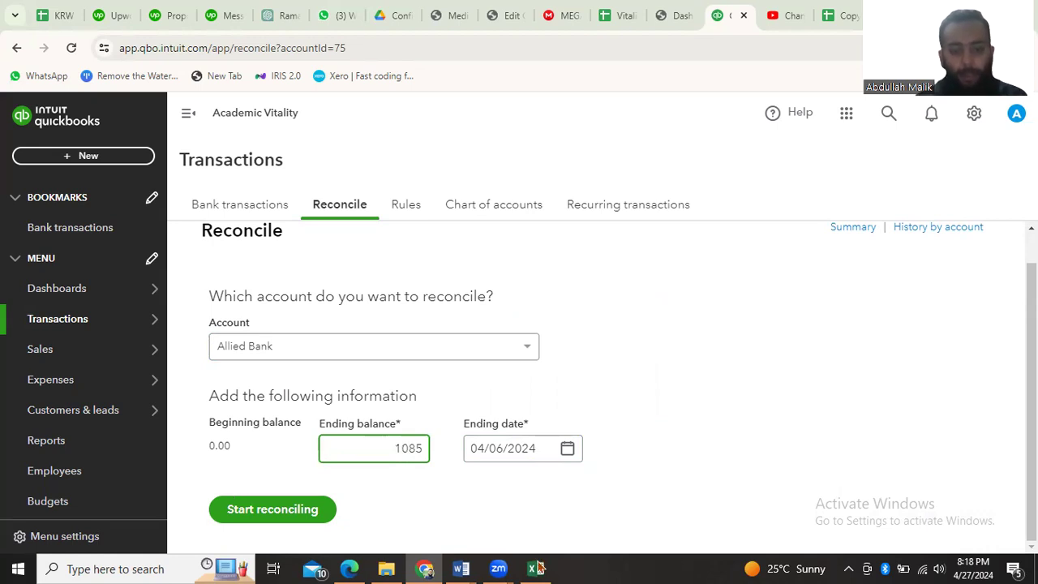
{"action": "left_click", "coordinate": [245, 516]}
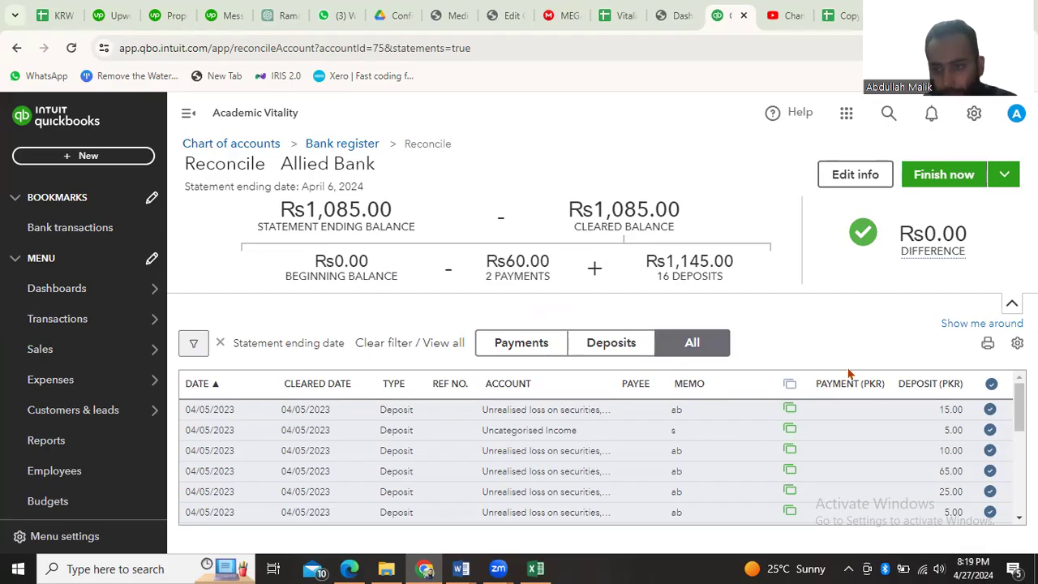
Review the transactions in the Allied Bank reconciliation and unmark all of them at once
{"action": "scroll", "coordinate": [831, 408], "scroll_direction": "down", "scroll_amount": 5}
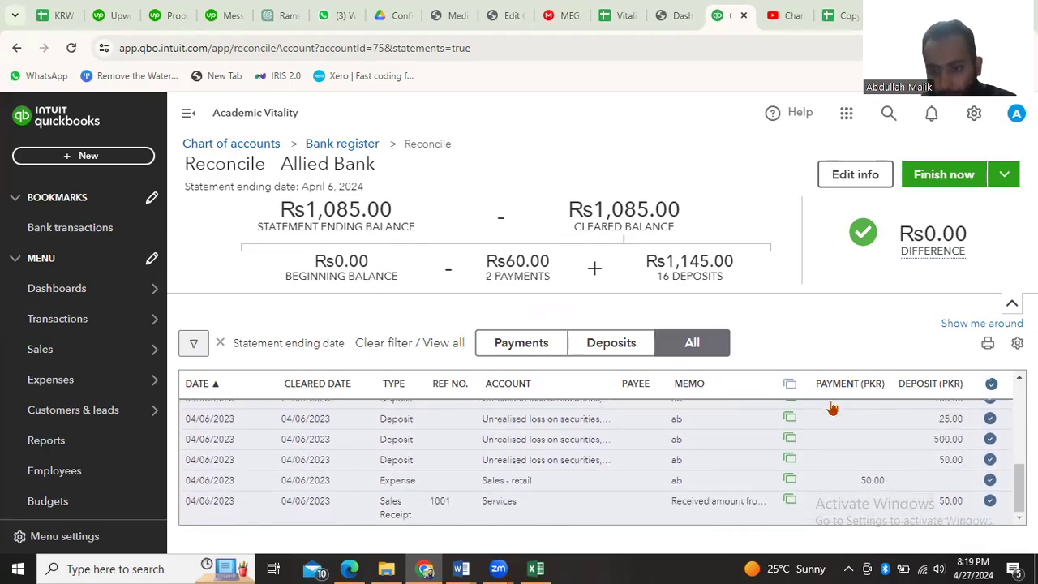
{"action": "scroll", "coordinate": [724, 450], "scroll_direction": "up", "scroll_amount": 10}
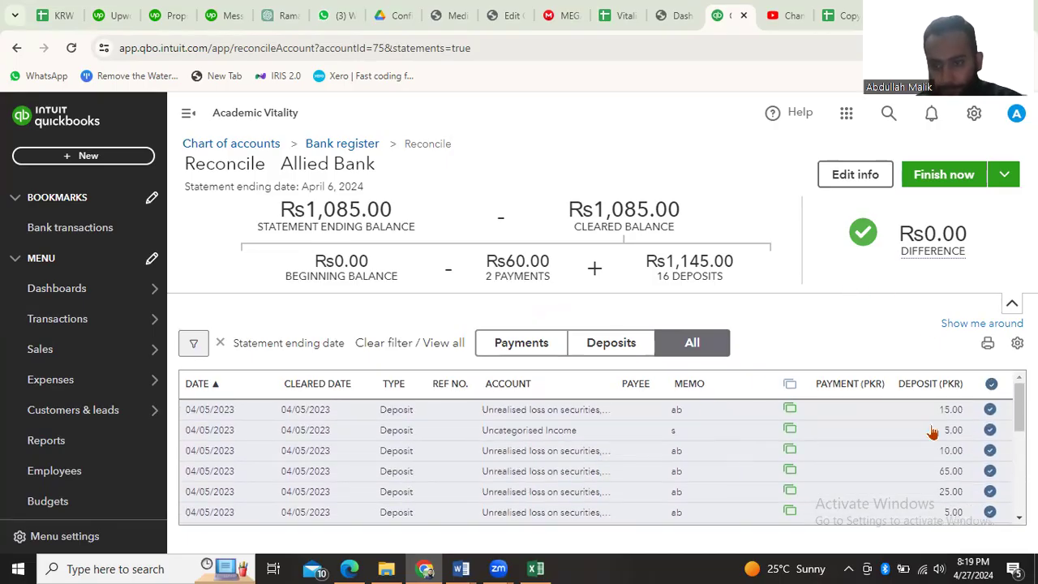
{"action": "left_click", "coordinate": [991, 384]}
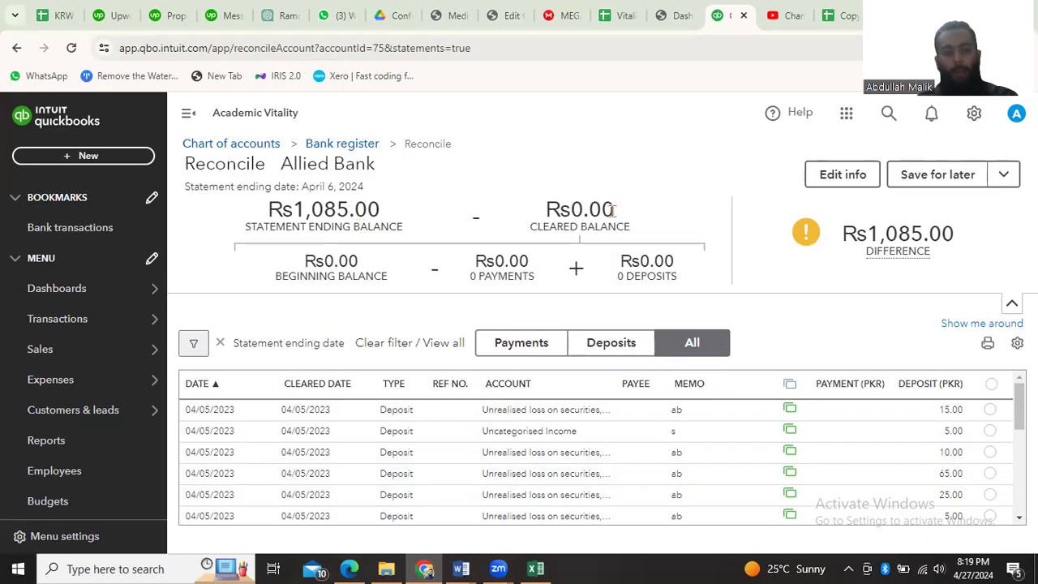
{"action": "mouse_move", "coordinate": [874, 247]}
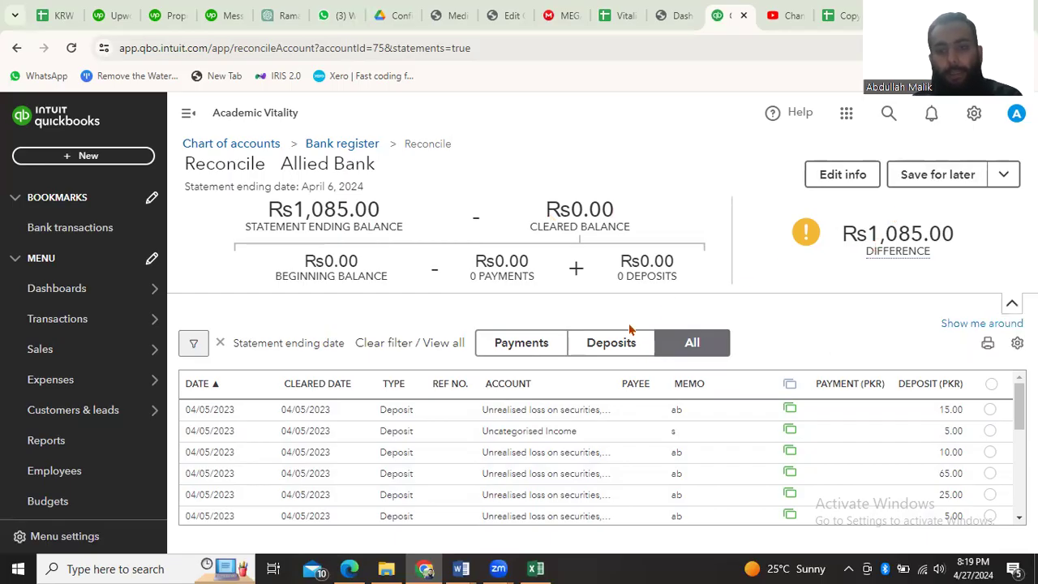
{"action": "mouse_move", "coordinate": [880, 221]}
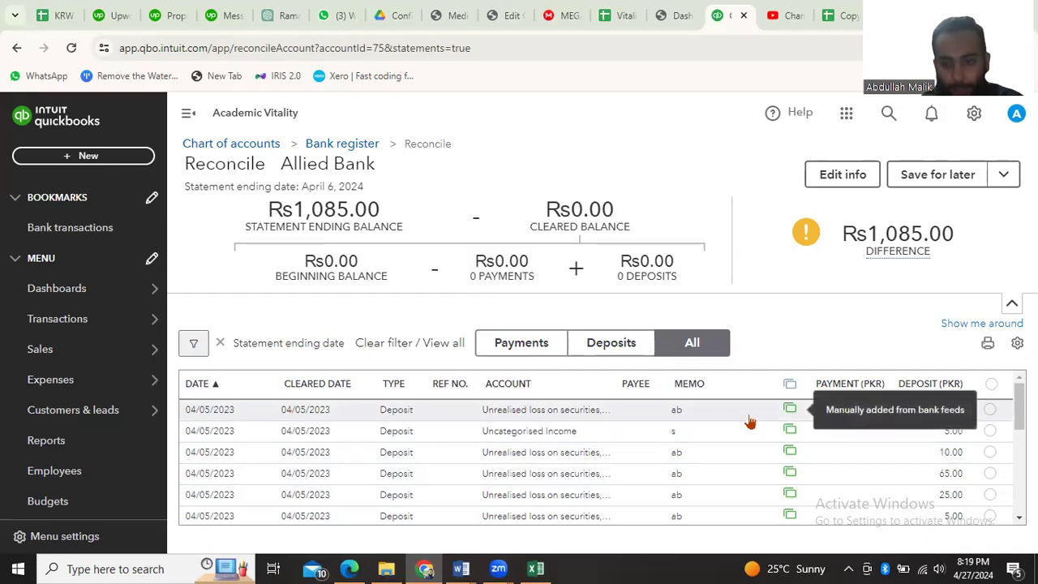
Open the 15.00 deposit dated 04/05/2023 and compare it with the first transaction row of the Excel statement
{"action": "left_click", "coordinate": [710, 412]}
{"action": "scroll", "coordinate": [532, 444], "scroll_direction": "down", "scroll_amount": 1}
{"action": "scroll", "coordinate": [532, 444], "scroll_direction": "up", "scroll_amount": 1}
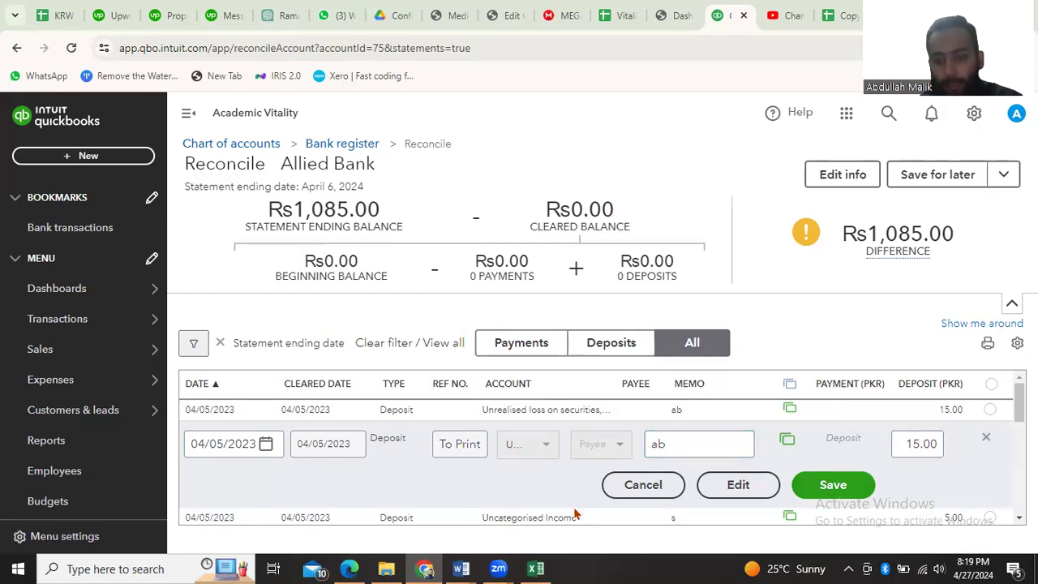
{"action": "left_click", "coordinate": [537, 568]}
{"action": "left_click", "coordinate": [542, 568]}
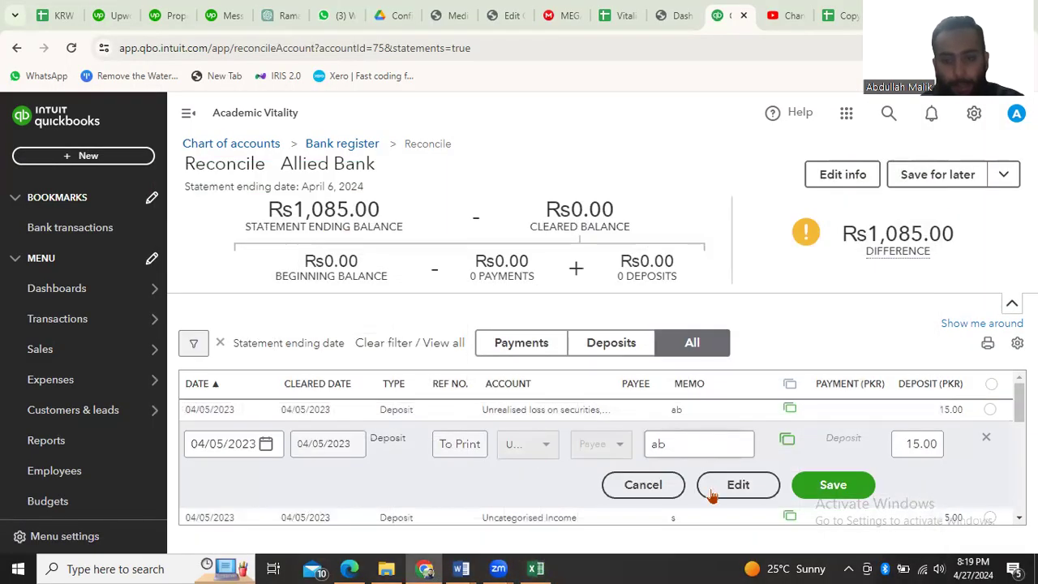
{"action": "left_click", "coordinate": [535, 568]}
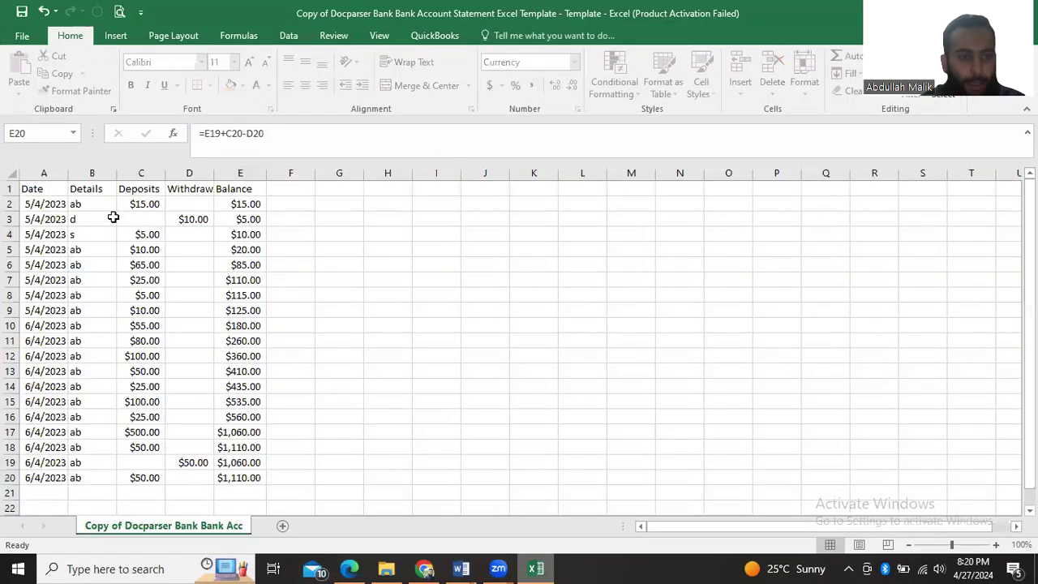
{"action": "left_click", "coordinate": [84, 205]}
{"action": "left_click", "coordinate": [135, 205]}
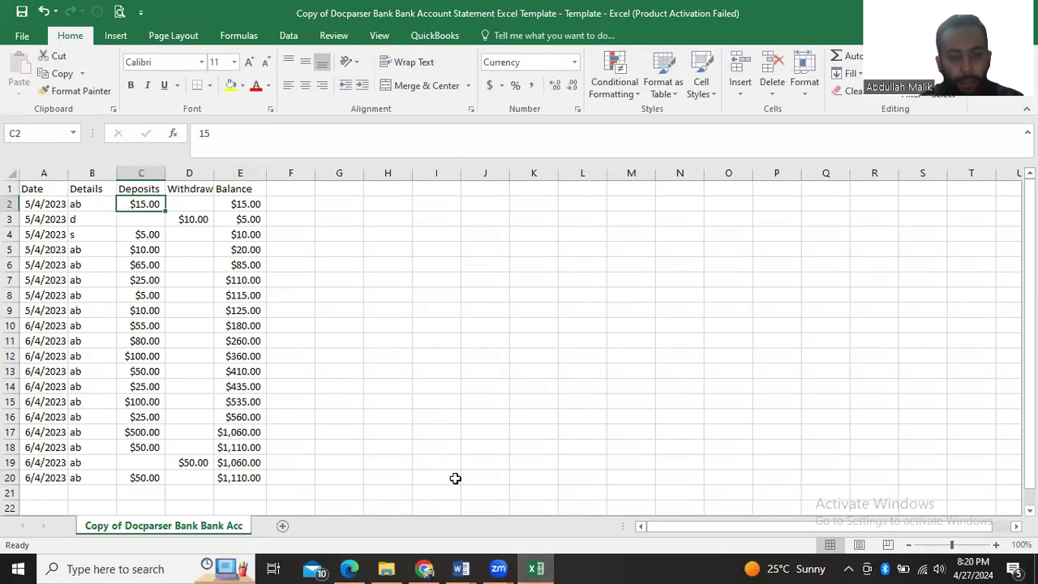
Return to the reconciliation, save the opened 15.00 deposit with the edit confirmed, and mark it as cleared
{"action": "key", "text": "alt+Tab"}
{"action": "left_click", "coordinate": [834, 485]}
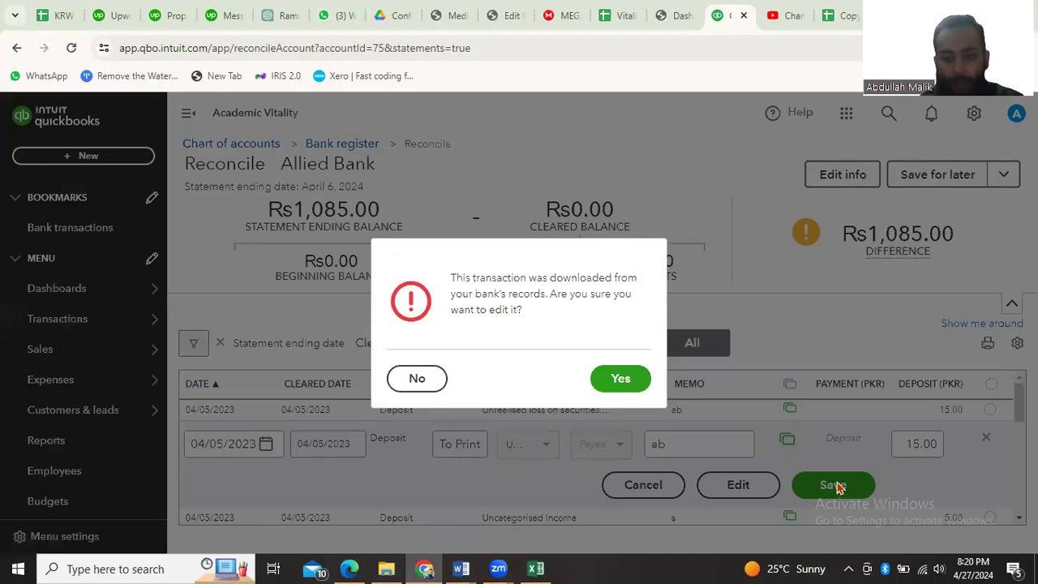
{"action": "left_click", "coordinate": [620, 379]}
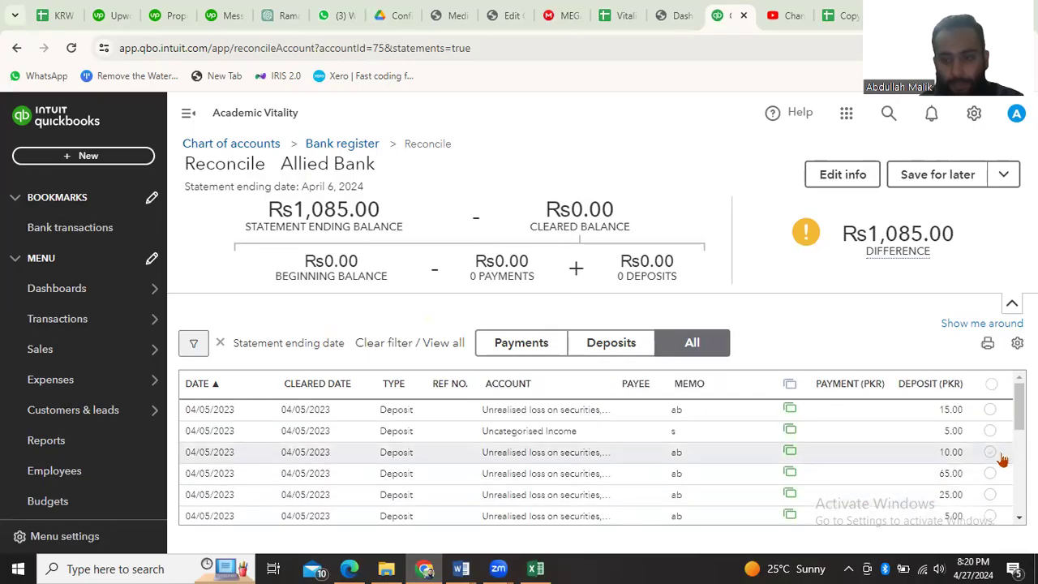
{"action": "left_click", "coordinate": [990, 411]}
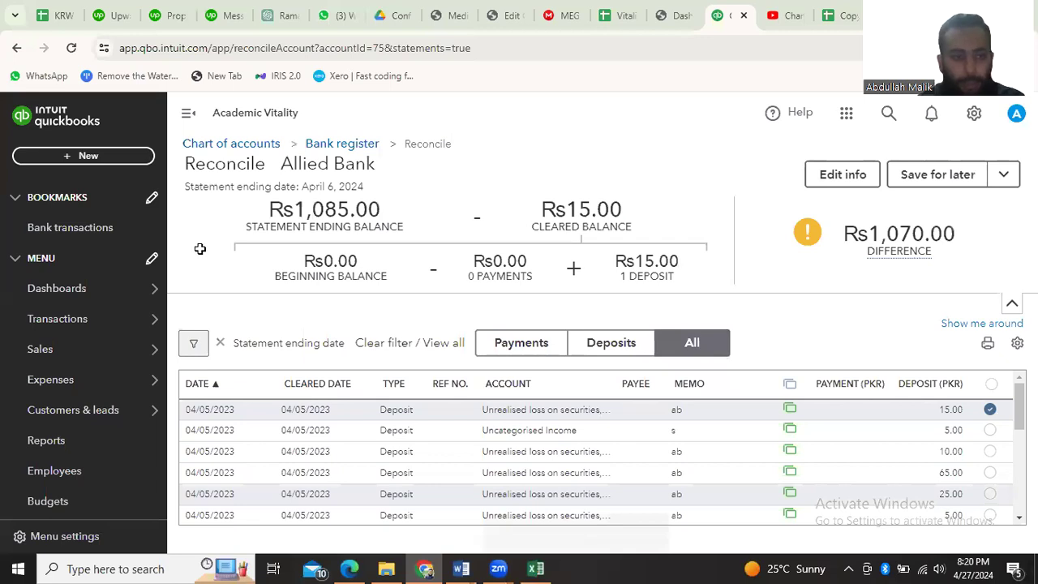
Check the second transaction on the Excel statement and mark the matching 10.00 expense dated 04/05/2023 as cleared
{"action": "key", "text": "alt+Tab"}
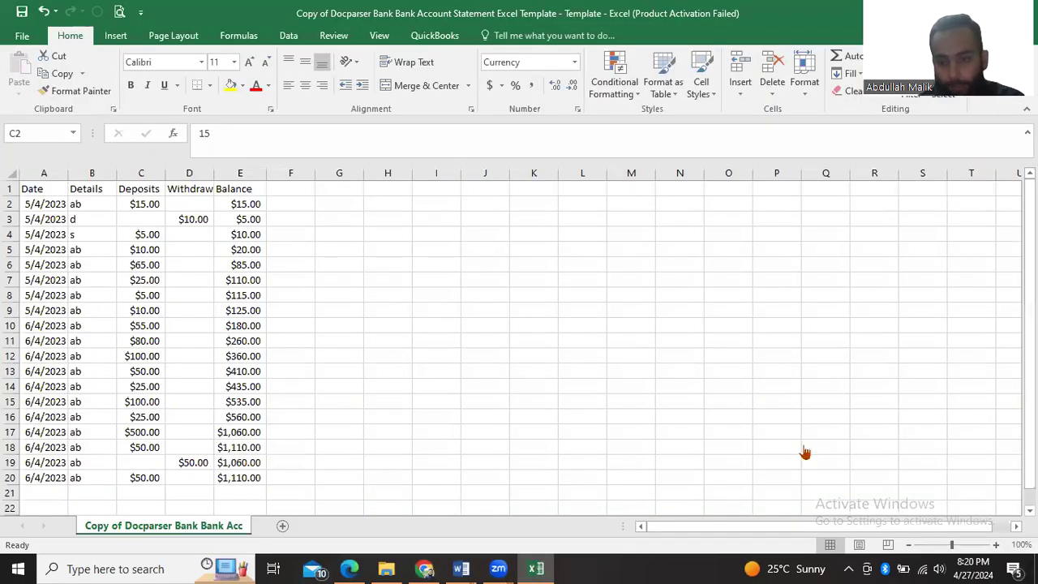
{"action": "key", "text": "alt+Tab"}
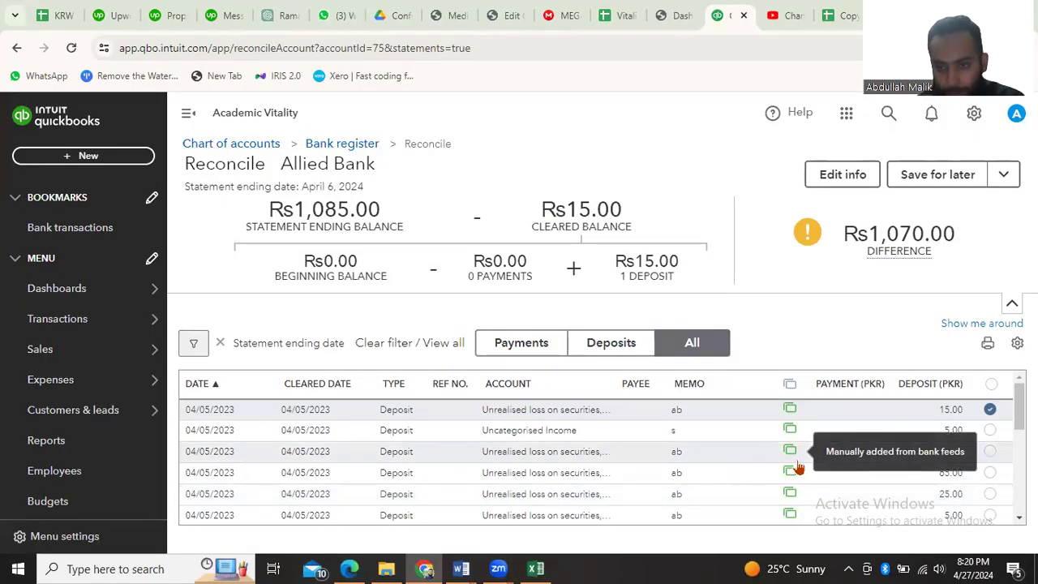
{"action": "scroll", "coordinate": [819, 450], "scroll_direction": "down", "scroll_amount": 1}
{"action": "scroll", "coordinate": [819, 454], "scroll_direction": "down", "scroll_amount": 1}
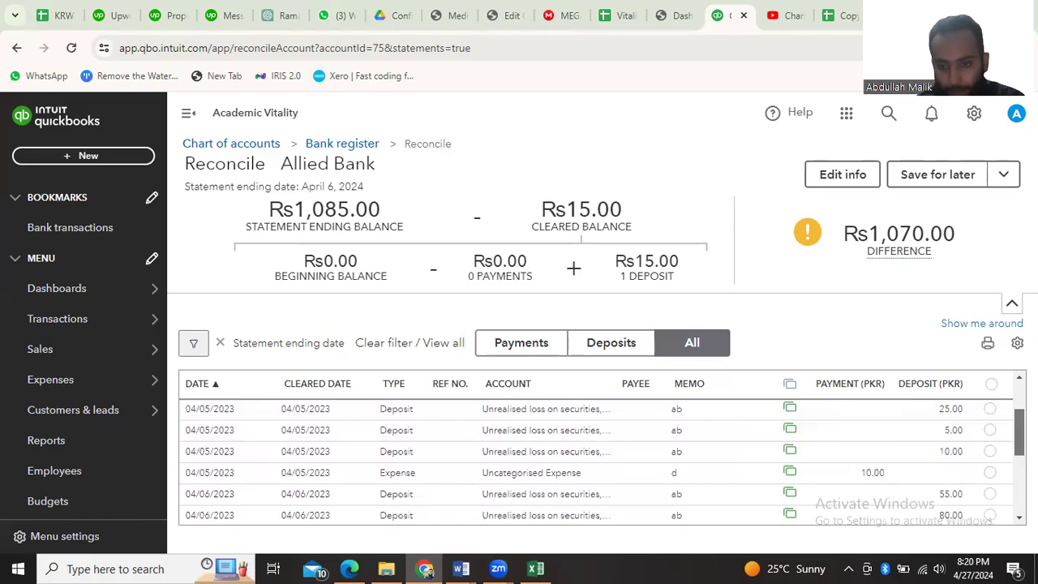
{"action": "left_click", "coordinate": [990, 475]}
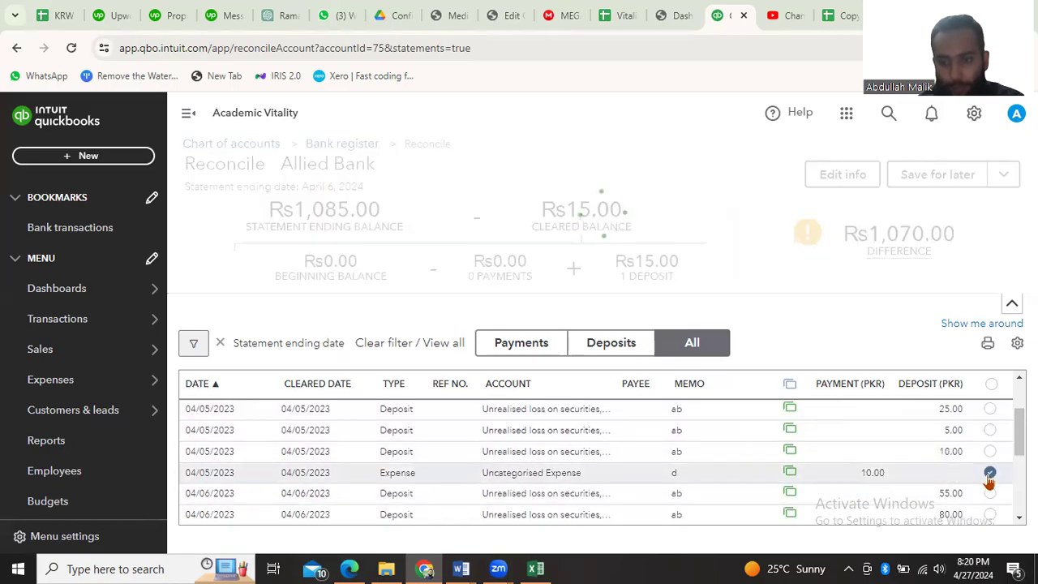
Consult the Excel statement again and mark both 10.00 deposits, the 5.00 Uncategorised Income deposit and the 65.00 deposit as cleared
{"action": "left_click", "coordinate": [538, 567]}
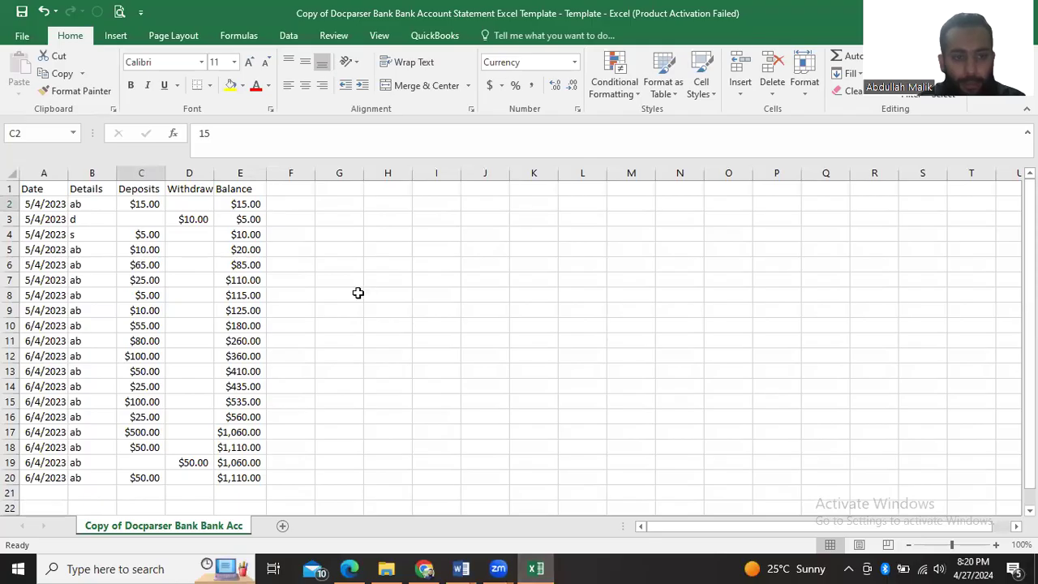
{"action": "left_click", "coordinate": [538, 568]}
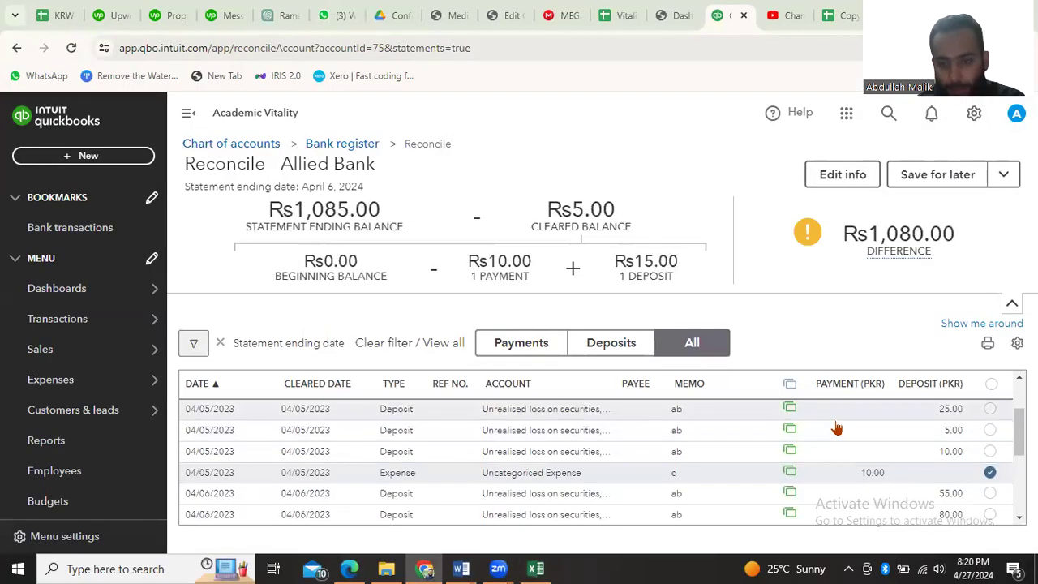
{"action": "left_click", "coordinate": [989, 453]}
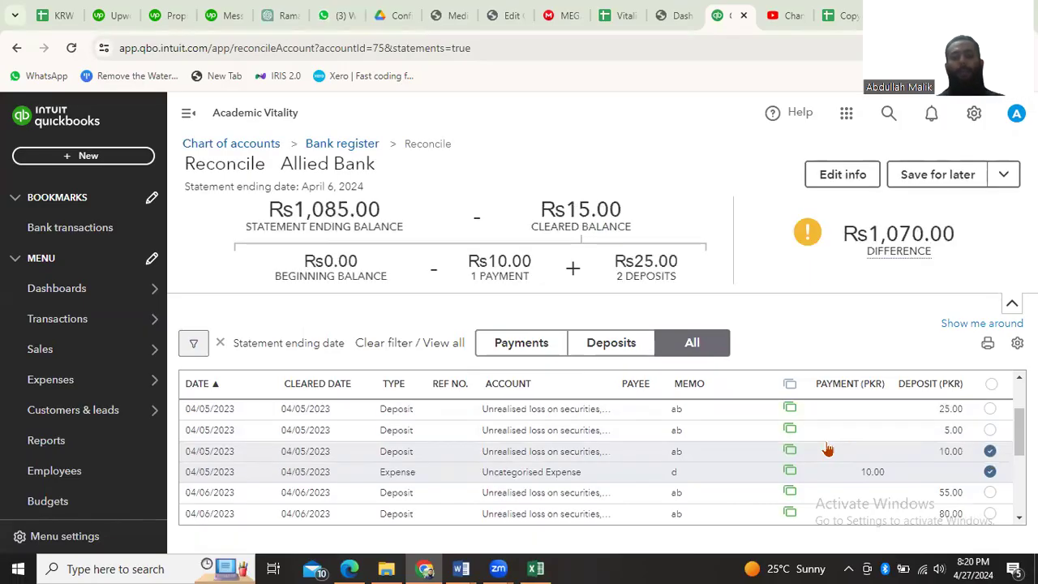
{"action": "left_click", "coordinate": [990, 430]}
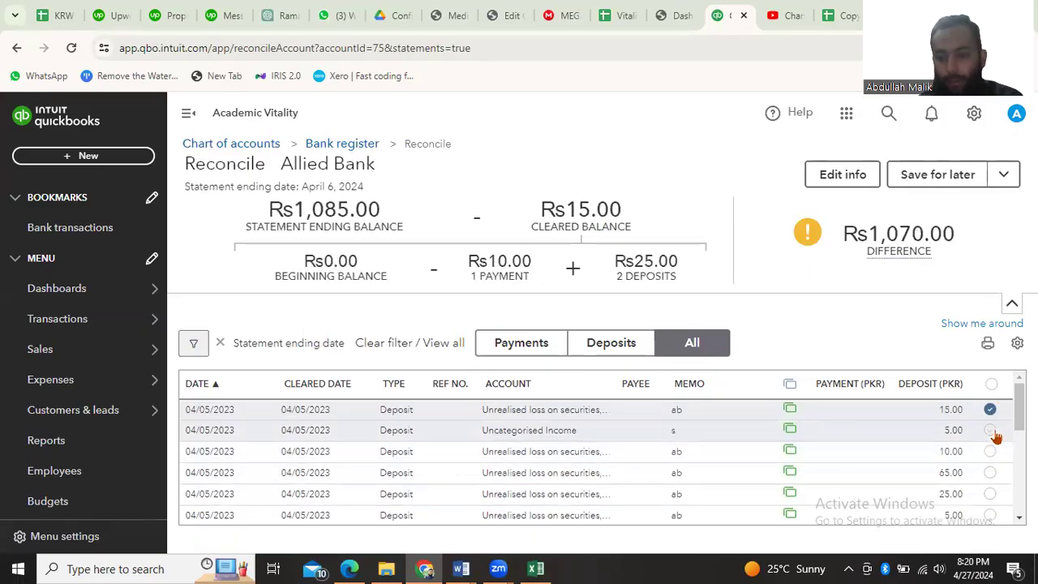
{"action": "left_click", "coordinate": [990, 472]}
Mark the 55.00, 80.00, 100.00, 50.00 and second 100.00 deposits dated 04/06/2023 as cleared
{"action": "scroll", "coordinate": [916, 442], "scroll_direction": "down", "scroll_amount": 1}
{"action": "scroll", "coordinate": [917, 442], "scroll_direction": "down", "scroll_amount": 2}
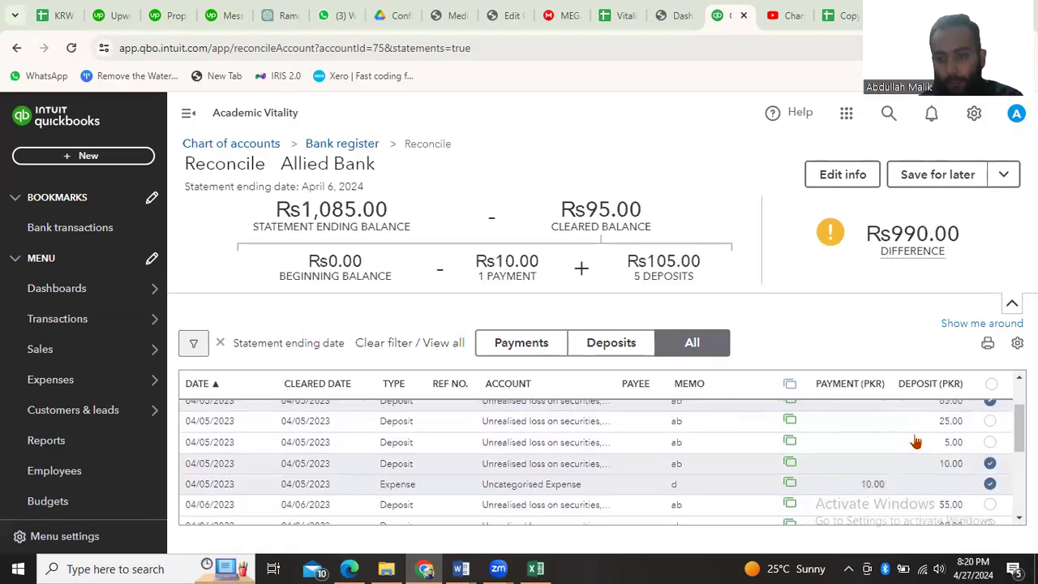
{"action": "left_click", "coordinate": [985, 444]}
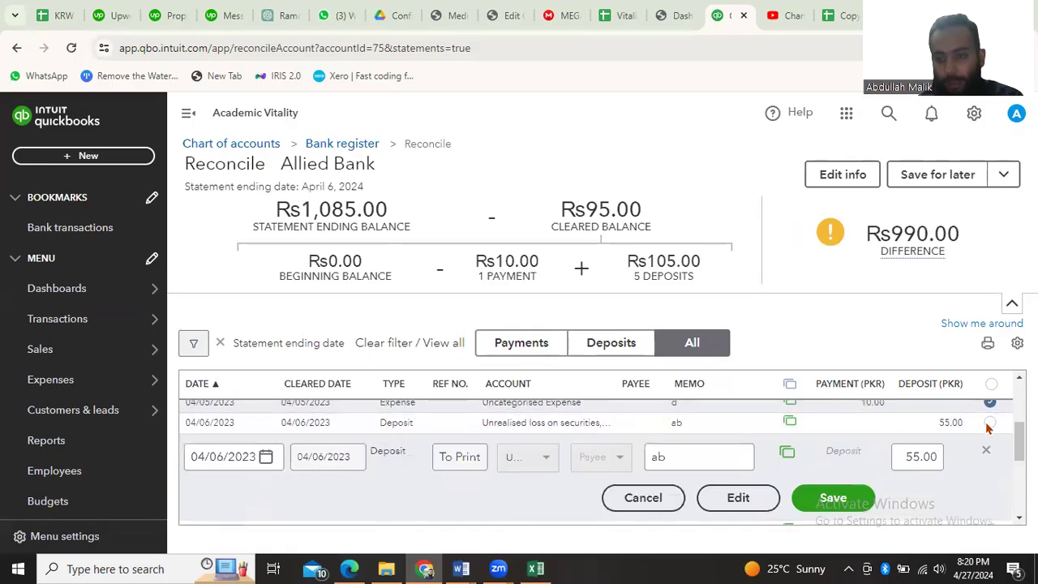
{"action": "left_click", "coordinate": [989, 424]}
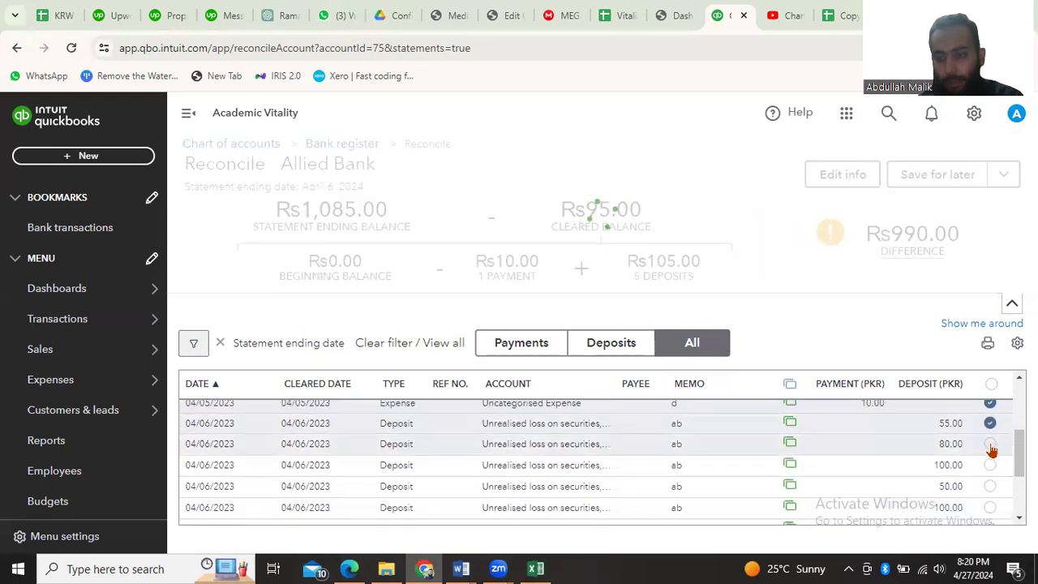
{"action": "left_click", "coordinate": [990, 444]}
{"action": "left_click", "coordinate": [990, 465]}
{"action": "left_click", "coordinate": [990, 485]}
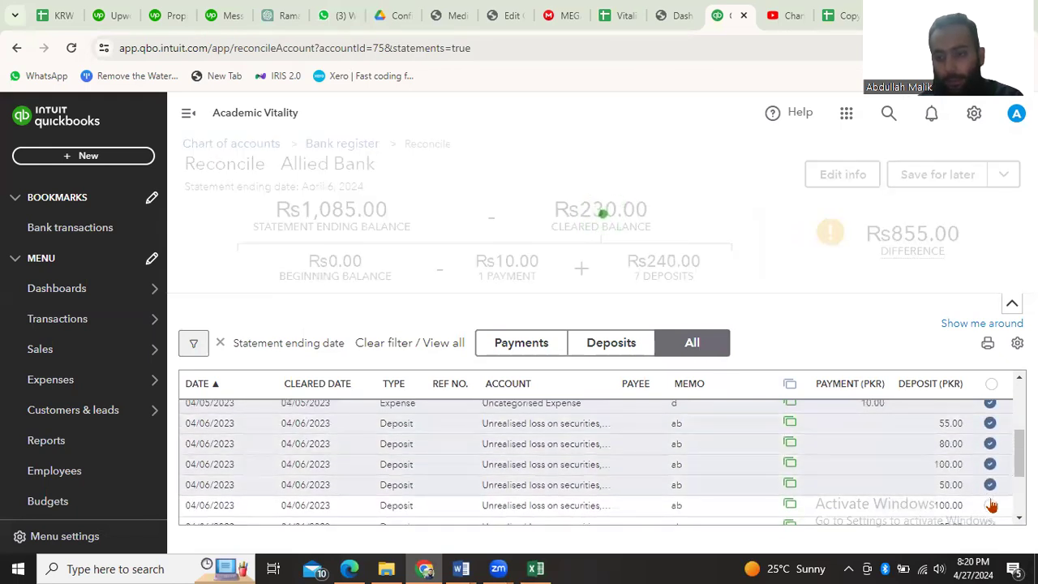
{"action": "left_click", "coordinate": [989, 505]}
Mark the 25.00, 500.00 and last 50.00 deposits, the 50.00 expense and the 50.00 sales receipt dated 04/06/2023 as cleared
{"action": "scroll", "coordinate": [933, 491], "scroll_direction": "down", "scroll_amount": 3}
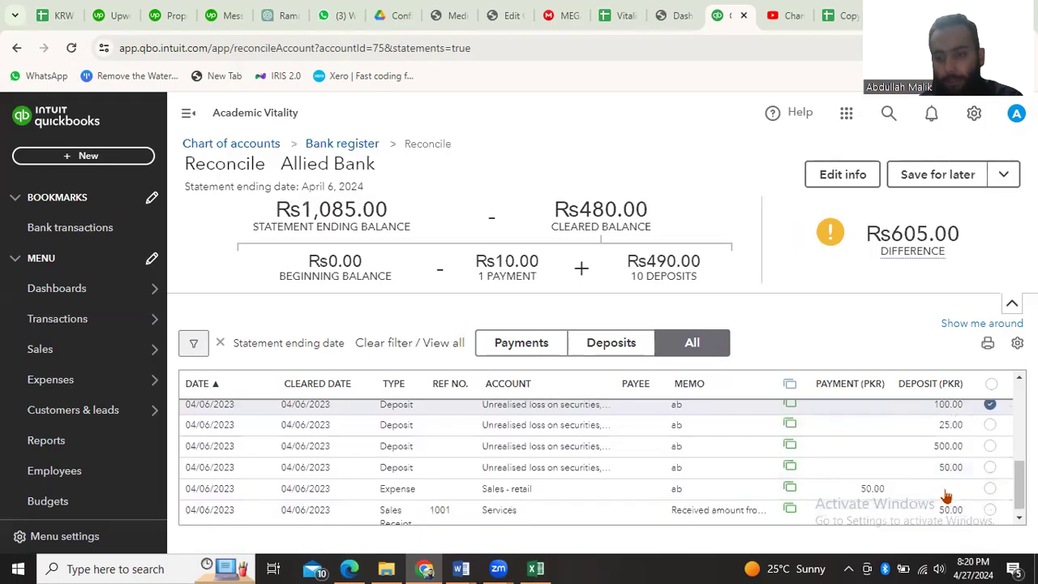
{"action": "left_click", "coordinate": [990, 424]}
{"action": "left_click", "coordinate": [990, 445]}
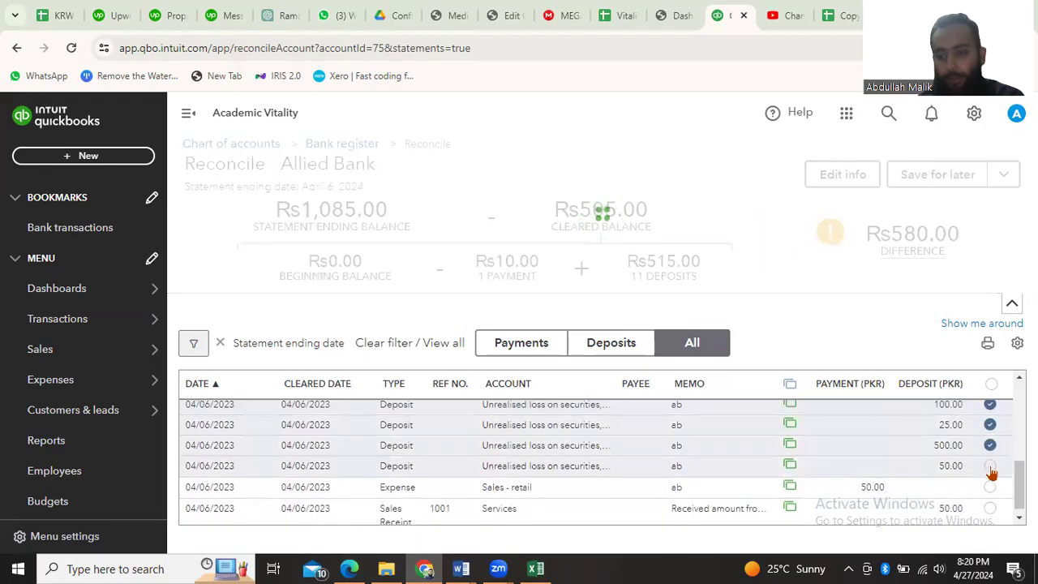
{"action": "left_click", "coordinate": [990, 466]}
{"action": "left_click", "coordinate": [990, 487]}
{"action": "left_click", "coordinate": [990, 507]}
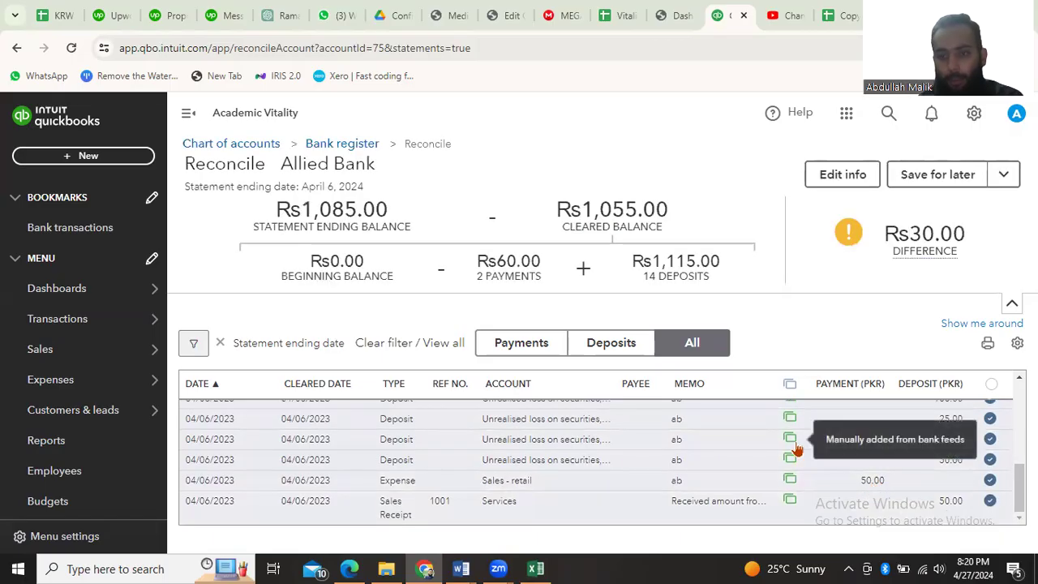
{"action": "scroll", "coordinate": [797, 450], "scroll_direction": "up", "scroll_amount": 5}
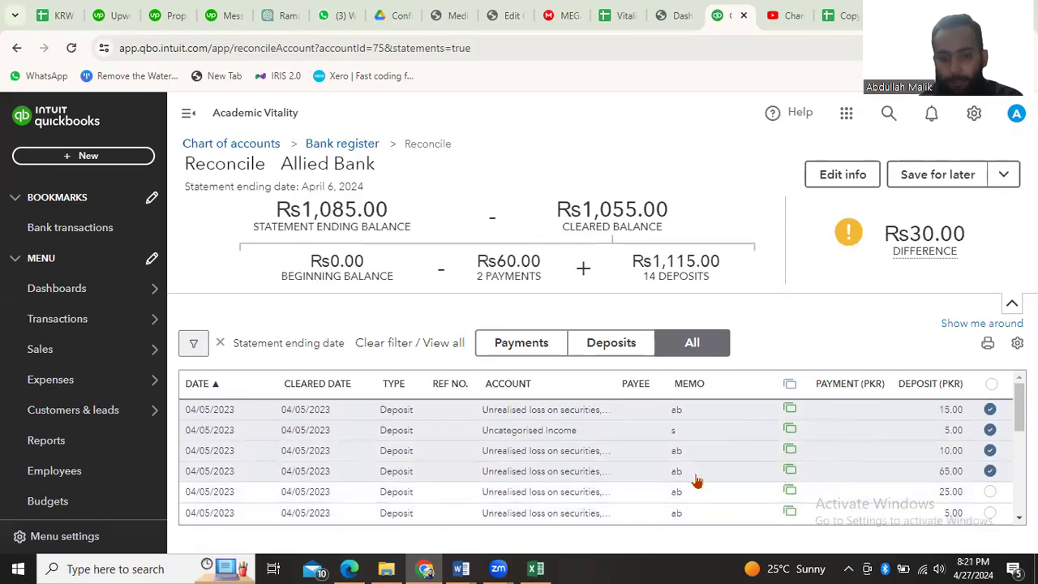
Check the reconciliation list for transactions still unmarked and mark the 25.00 and remaining 5.00 deposits dated 04/05/2023 as cleared
{"action": "scroll", "coordinate": [695, 481], "scroll_direction": "down", "scroll_amount": 5}
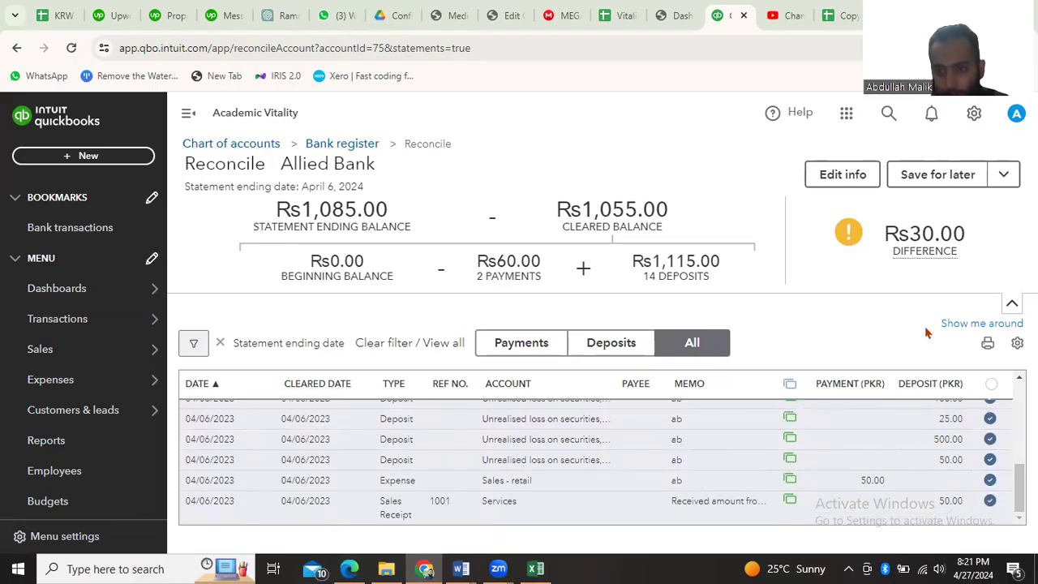
{"action": "scroll", "coordinate": [829, 474], "scroll_direction": "up", "scroll_amount": 3}
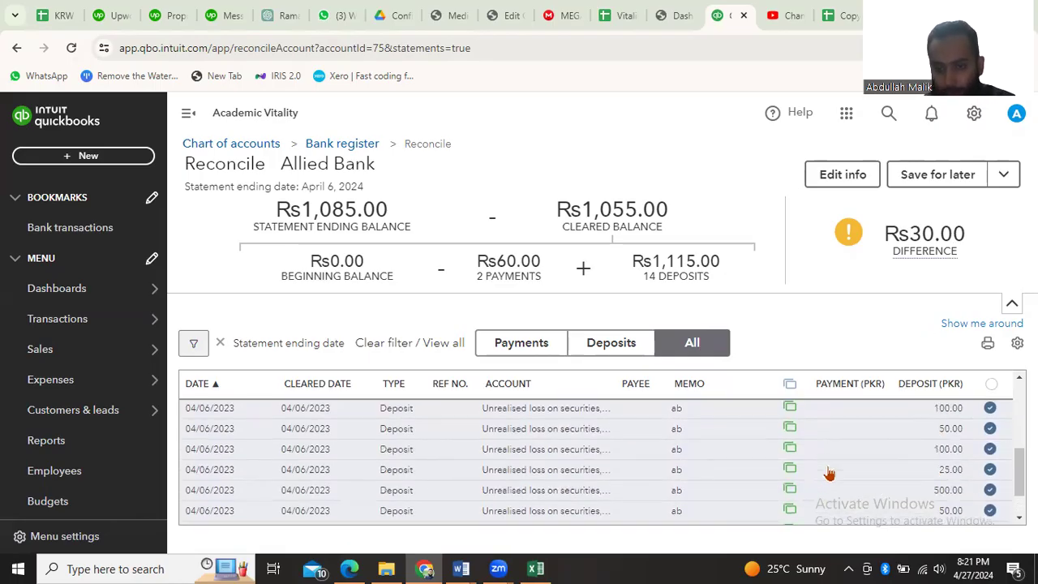
{"action": "scroll", "coordinate": [829, 474], "scroll_direction": "up", "scroll_amount": 5}
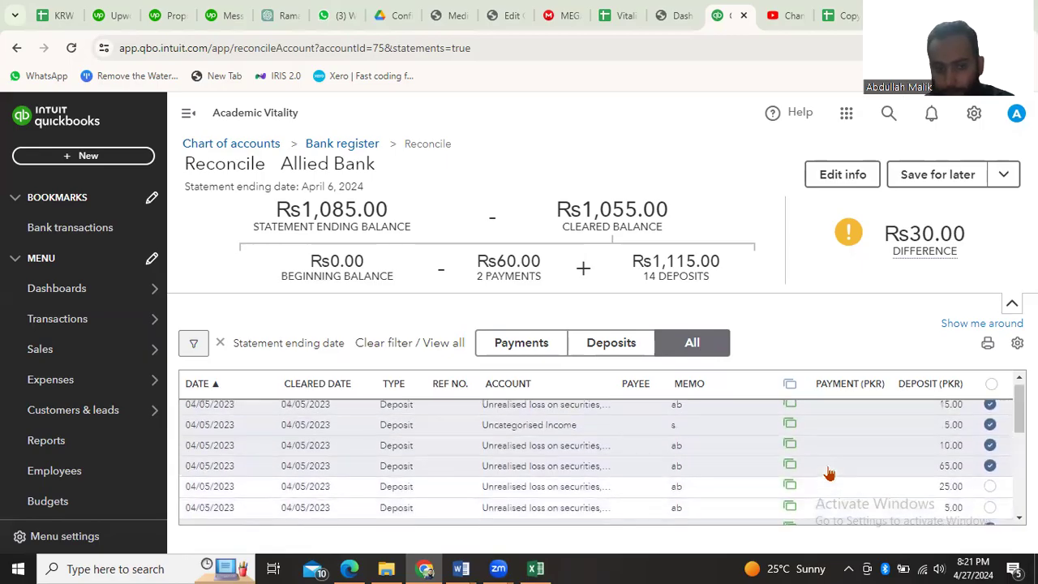
{"action": "scroll", "coordinate": [828, 474], "scroll_direction": "down", "scroll_amount": 8}
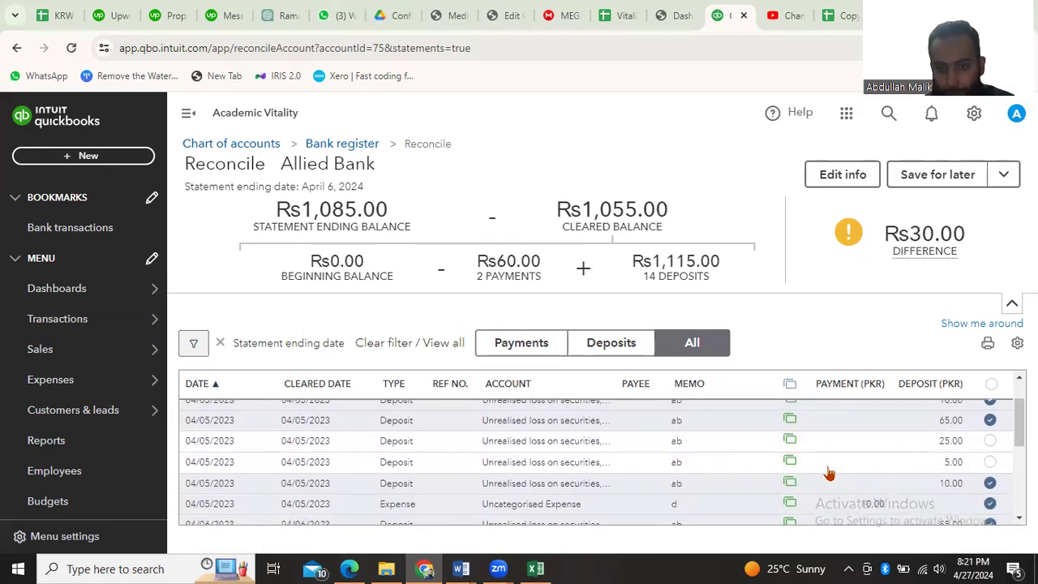
{"action": "scroll", "coordinate": [829, 473], "scroll_direction": "up", "scroll_amount": 4}
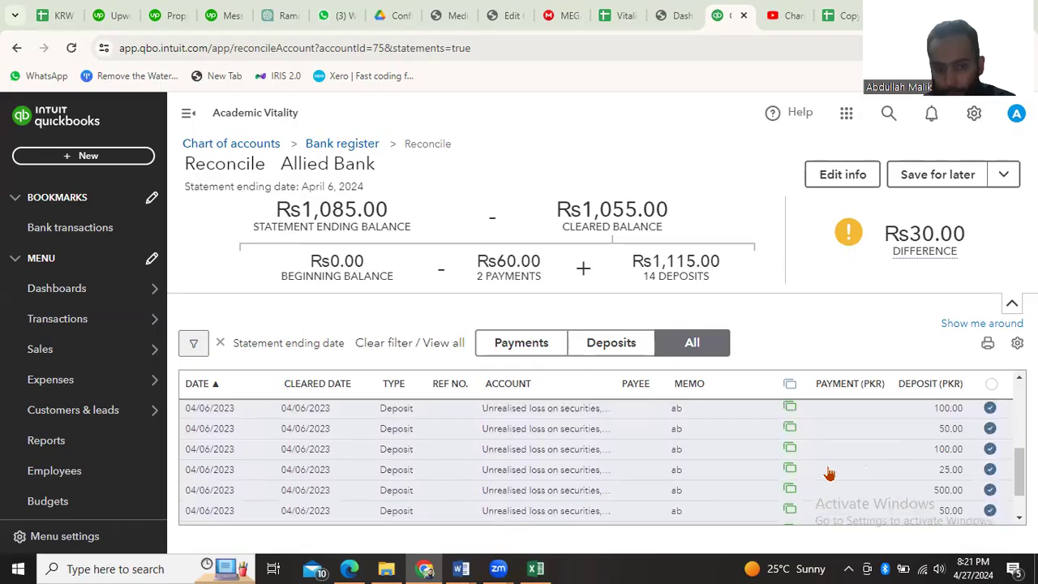
{"action": "scroll", "coordinate": [829, 474], "scroll_direction": "up", "scroll_amount": 1}
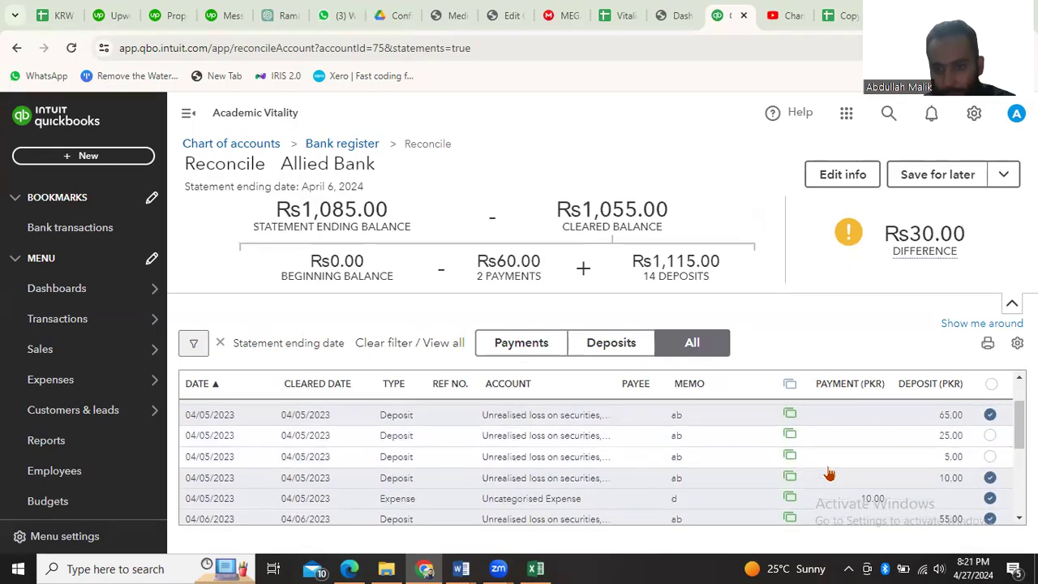
{"action": "scroll", "coordinate": [828, 474], "scroll_direction": "up", "scroll_amount": 1}
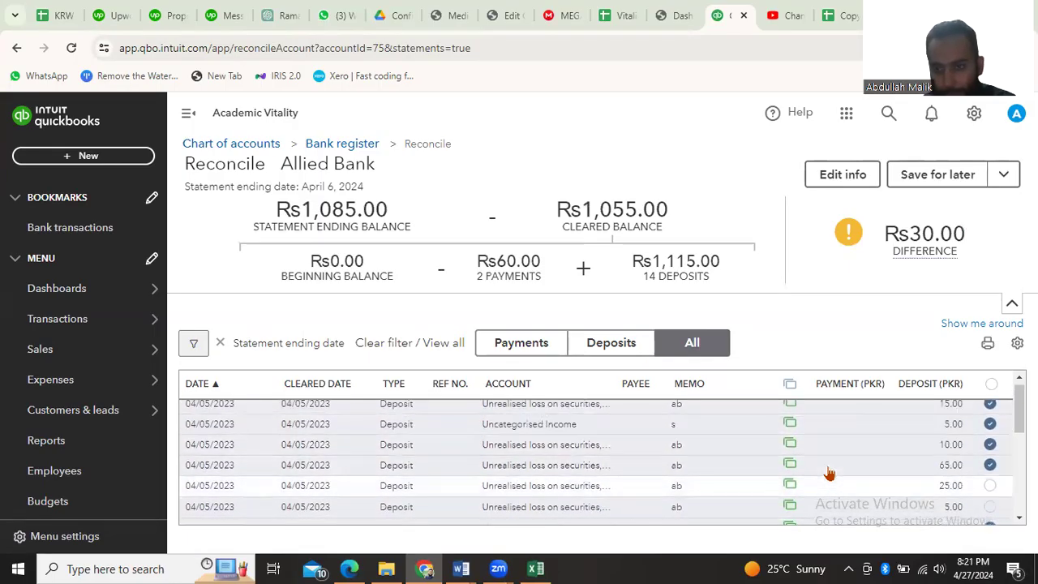
{"action": "left_click", "coordinate": [990, 487]}
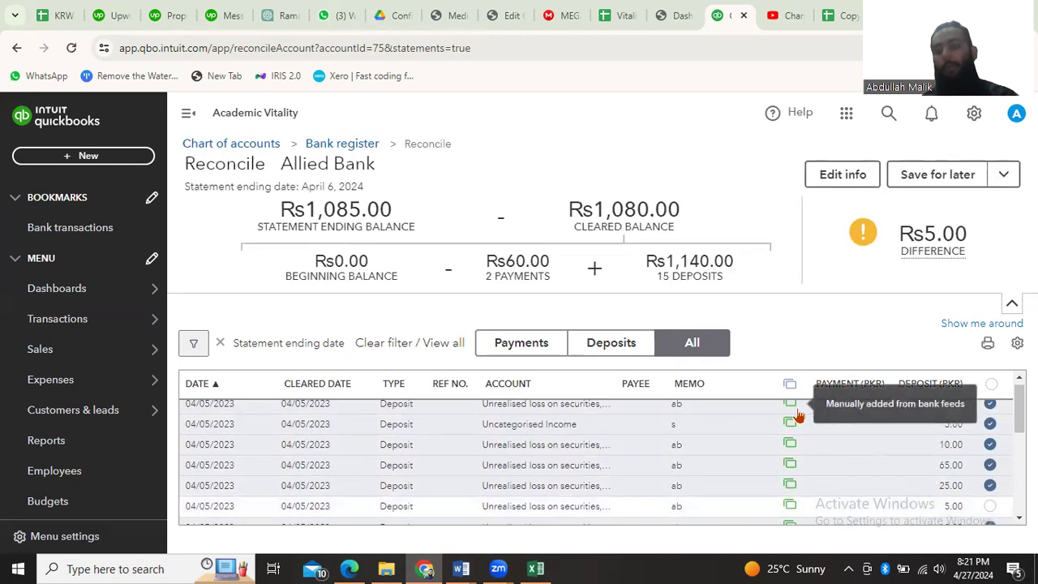
{"action": "left_click", "coordinate": [989, 506]}
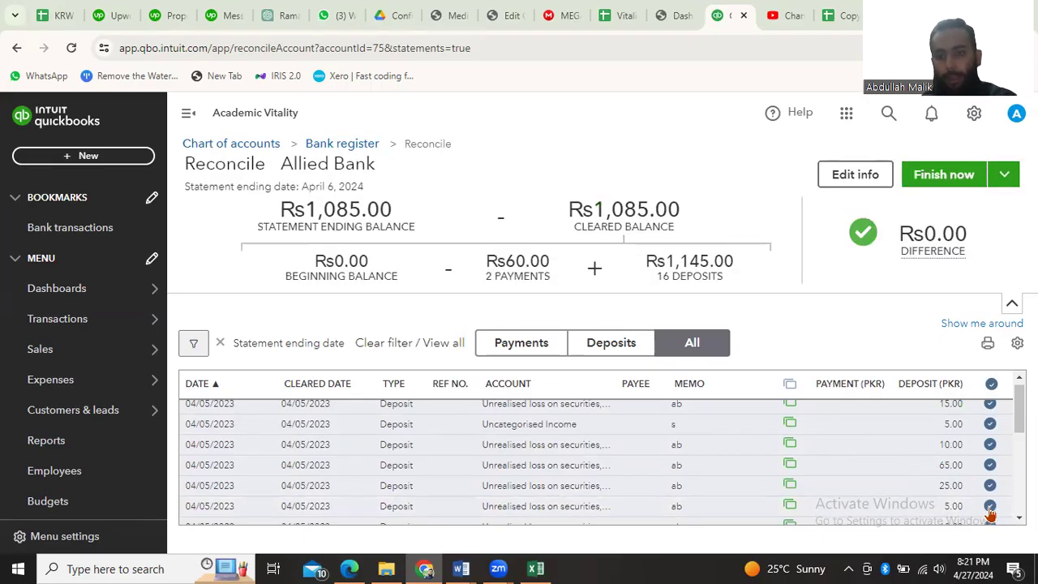
{"action": "left_click", "coordinate": [989, 509]}
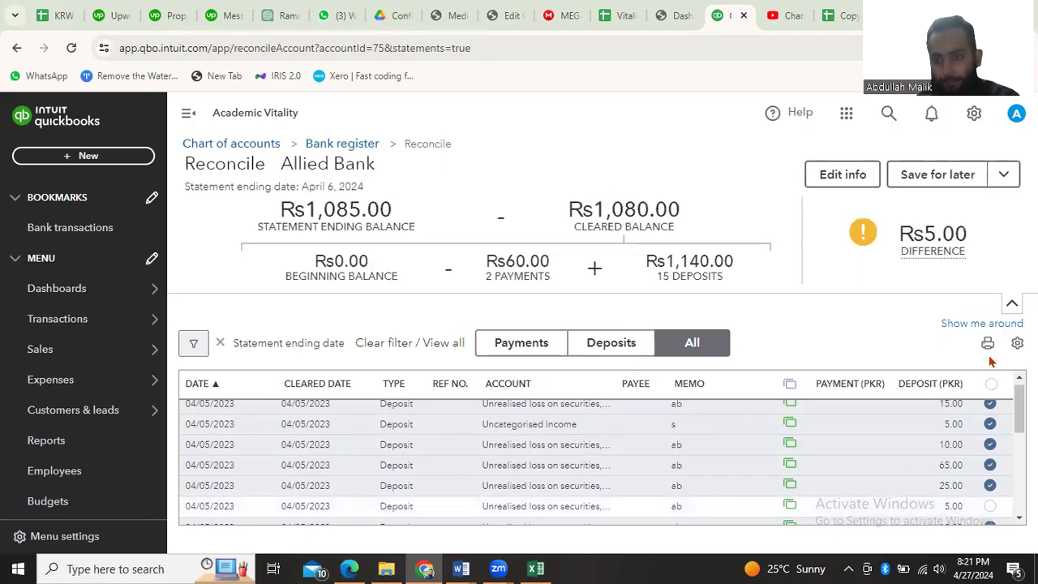
{"action": "left_click", "coordinate": [990, 509]}
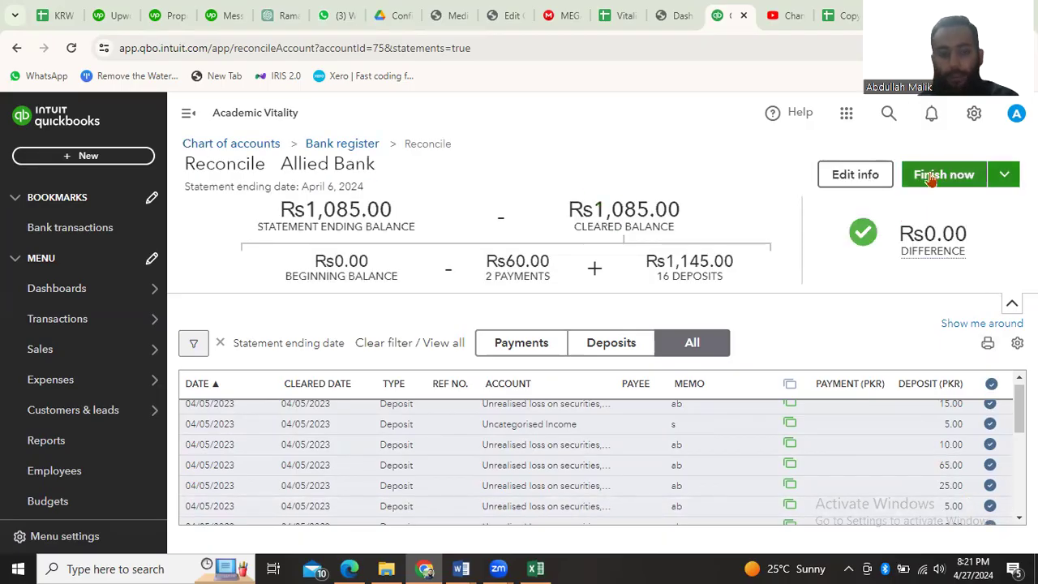
Review the cleared transactions, finish the Allied Bank reconciliation and dismiss the completion message
{"action": "scroll", "coordinate": [640, 438], "scroll_direction": "down", "scroll_amount": 3}
{"action": "scroll", "coordinate": [639, 438], "scroll_direction": "up", "scroll_amount": 4}
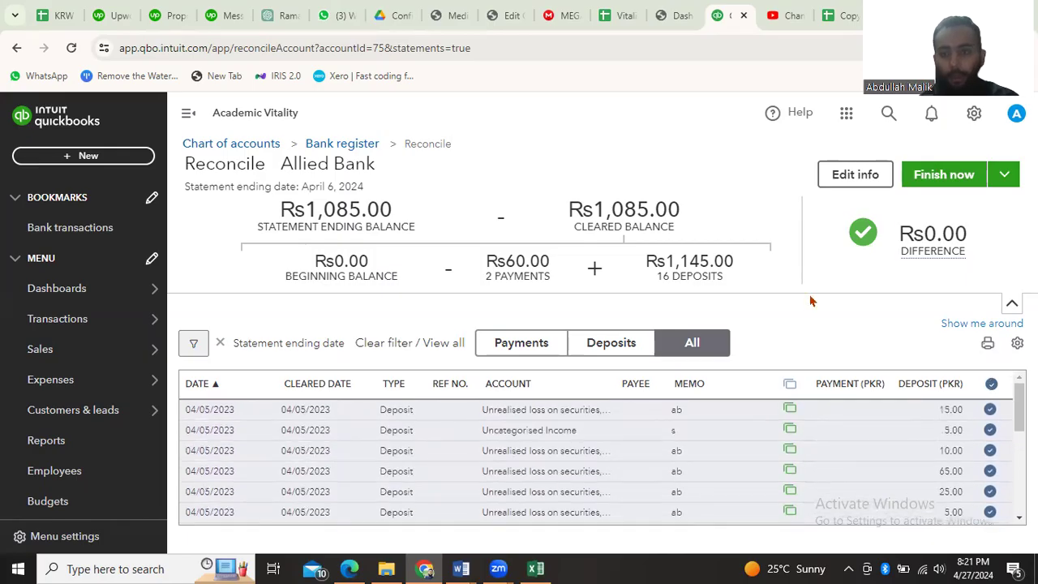
{"action": "left_click", "coordinate": [947, 180]}
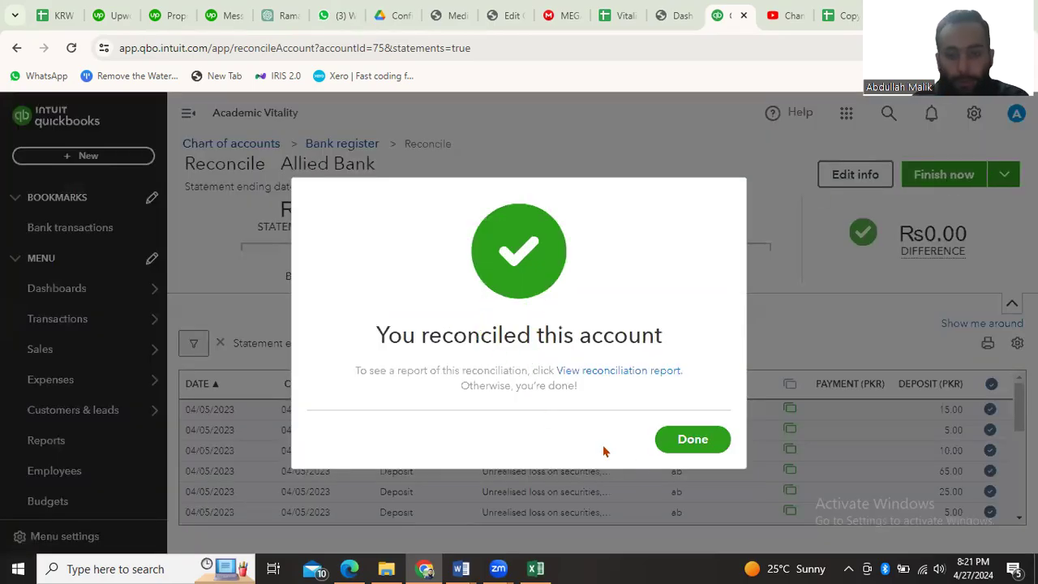
{"action": "left_click", "coordinate": [690, 445]}
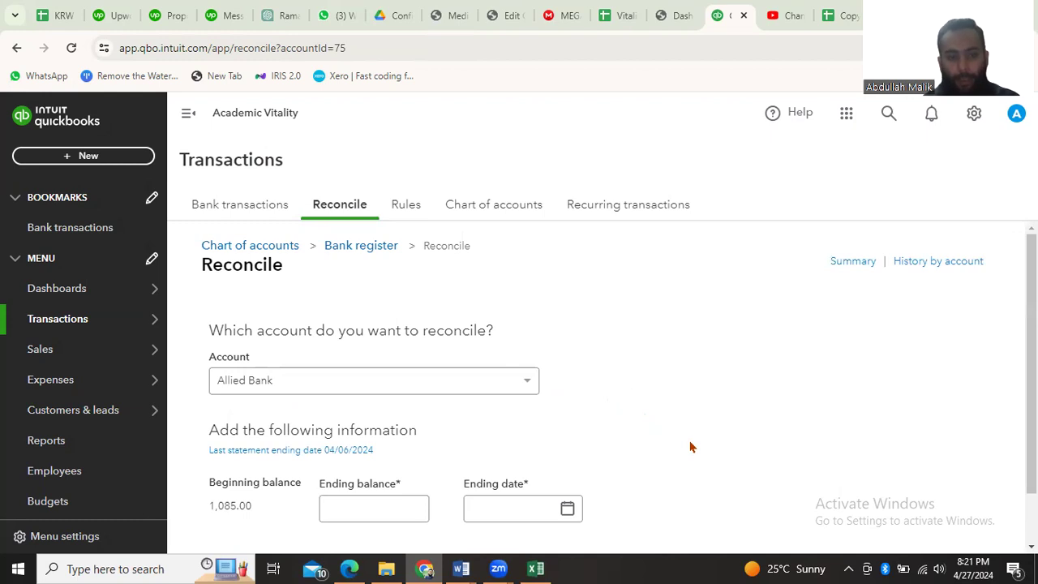
Open the reconciliation summary to view the completed Allied Bank reconciliation
{"action": "scroll", "coordinate": [690, 446], "scroll_direction": "down", "scroll_amount": 1}
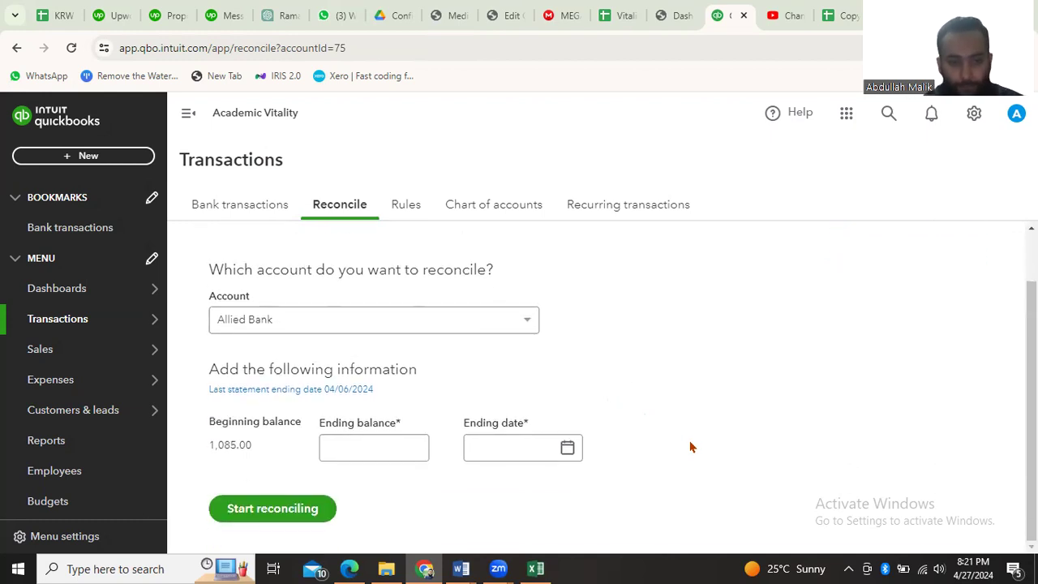
{"action": "scroll", "coordinate": [292, 422], "scroll_direction": "up", "scroll_amount": 1}
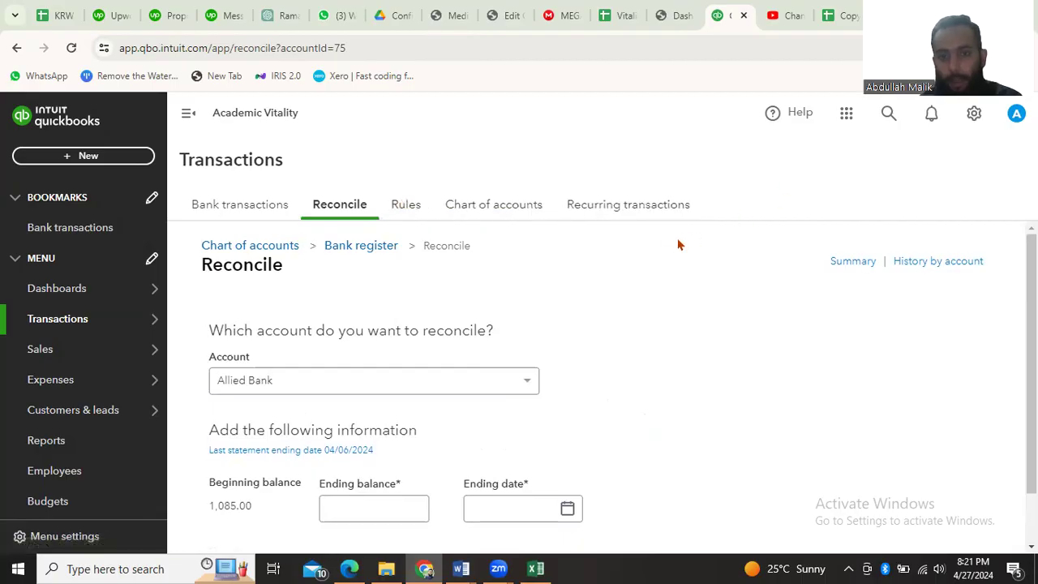
{"action": "left_click", "coordinate": [858, 268]}
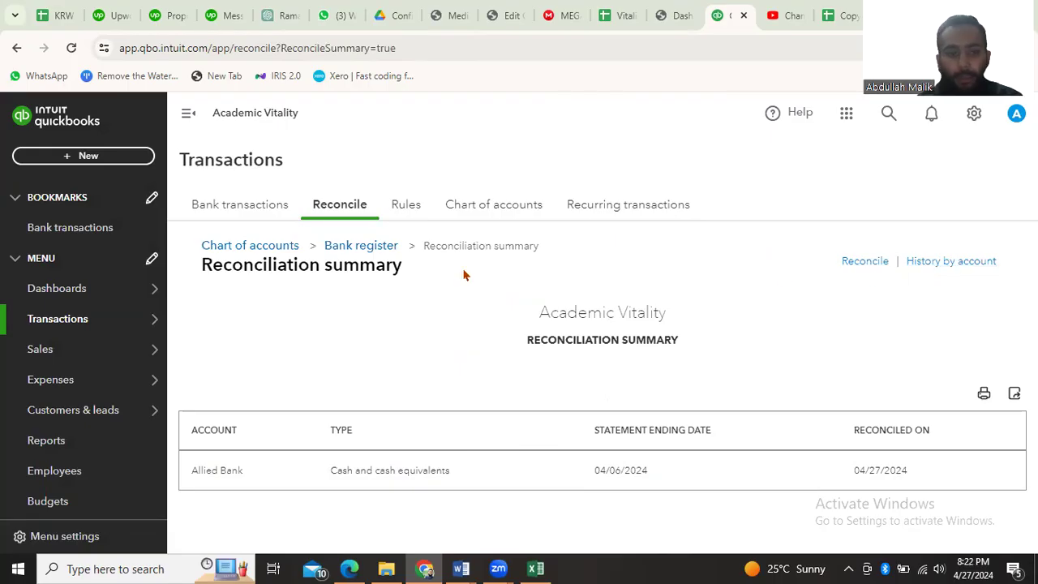
Visit the bank transactions page, and return to the home dashboard to look over its contents
{"action": "left_click", "coordinate": [47, 235]}
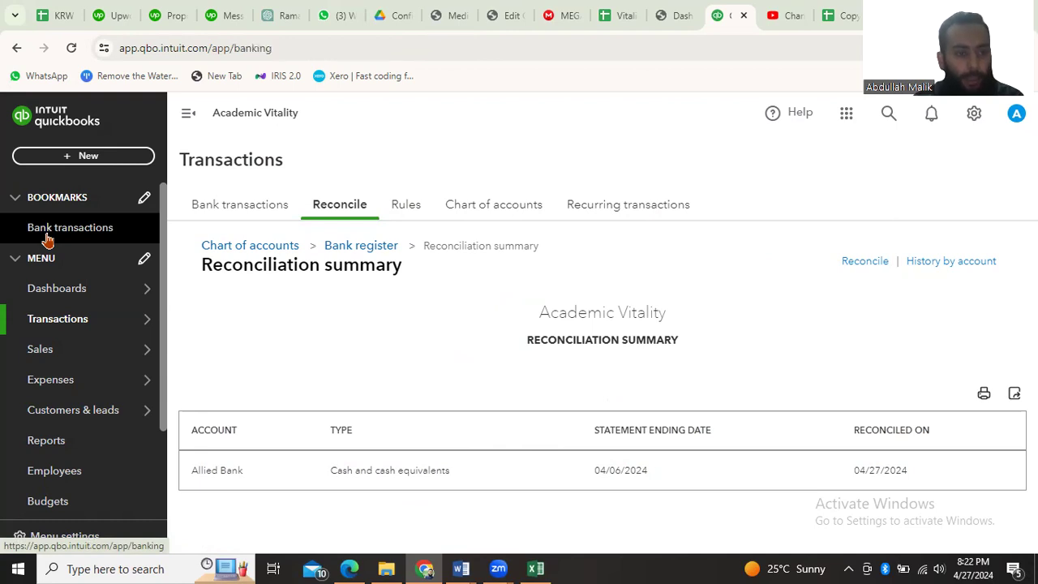
{"action": "left_click", "coordinate": [76, 289]}
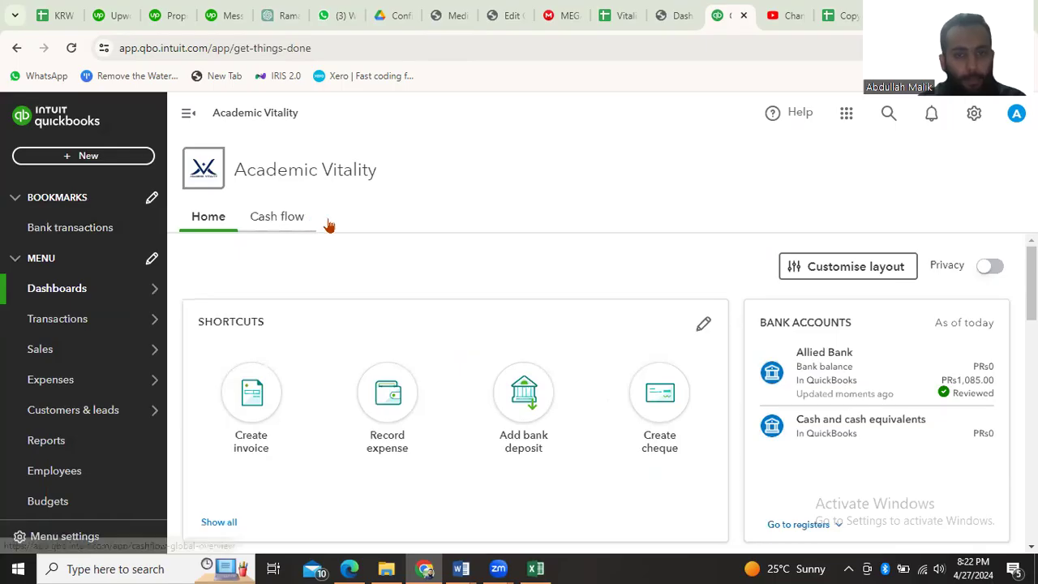
{"action": "scroll", "coordinate": [430, 283], "scroll_direction": "down", "scroll_amount": 2}
{"action": "scroll", "coordinate": [432, 284], "scroll_direction": "up", "scroll_amount": 2}
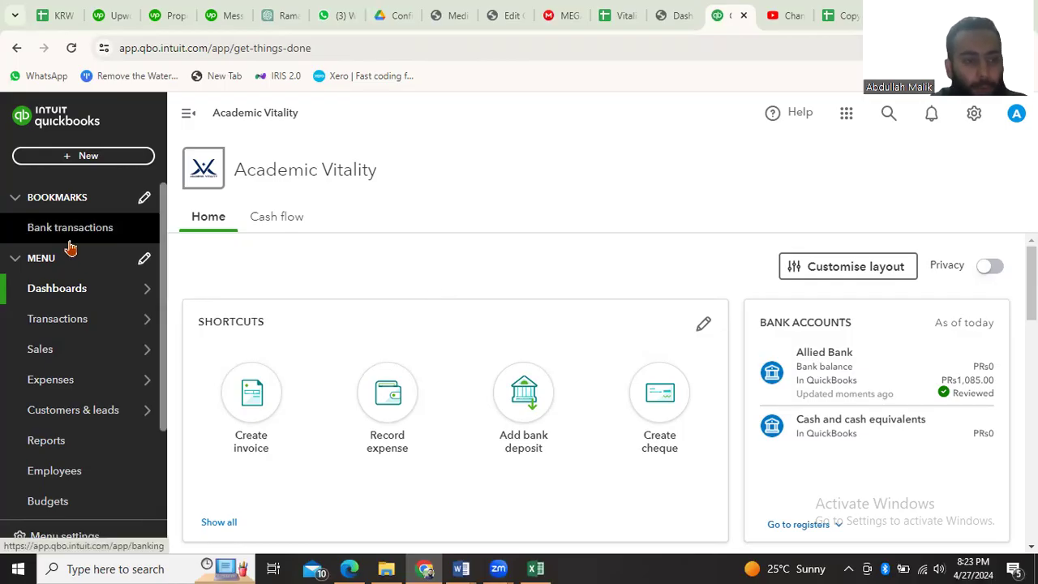
{"action": "mouse_move", "coordinate": [96, 298]}
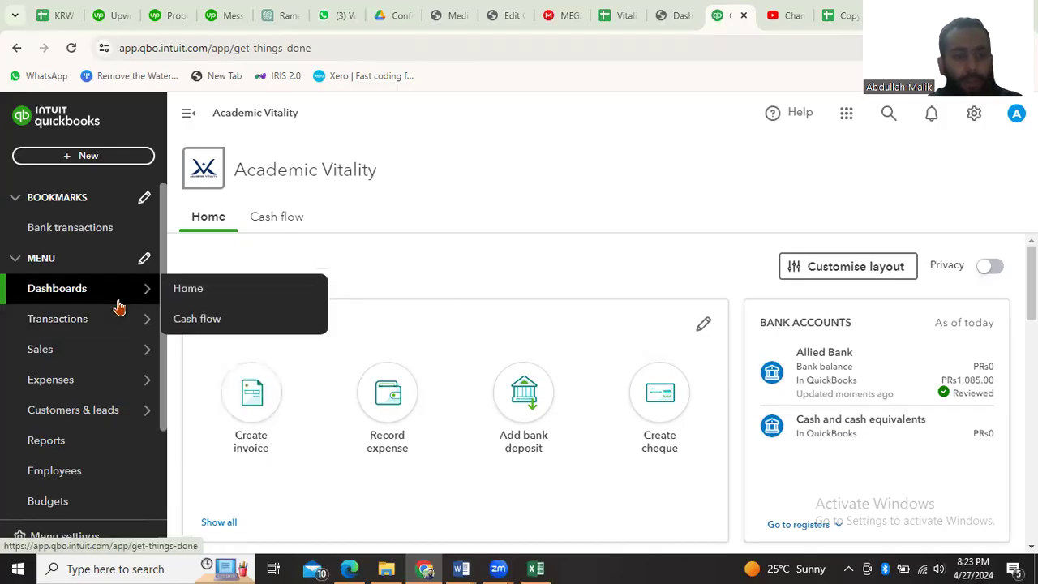
{"action": "mouse_move", "coordinate": [124, 318]}
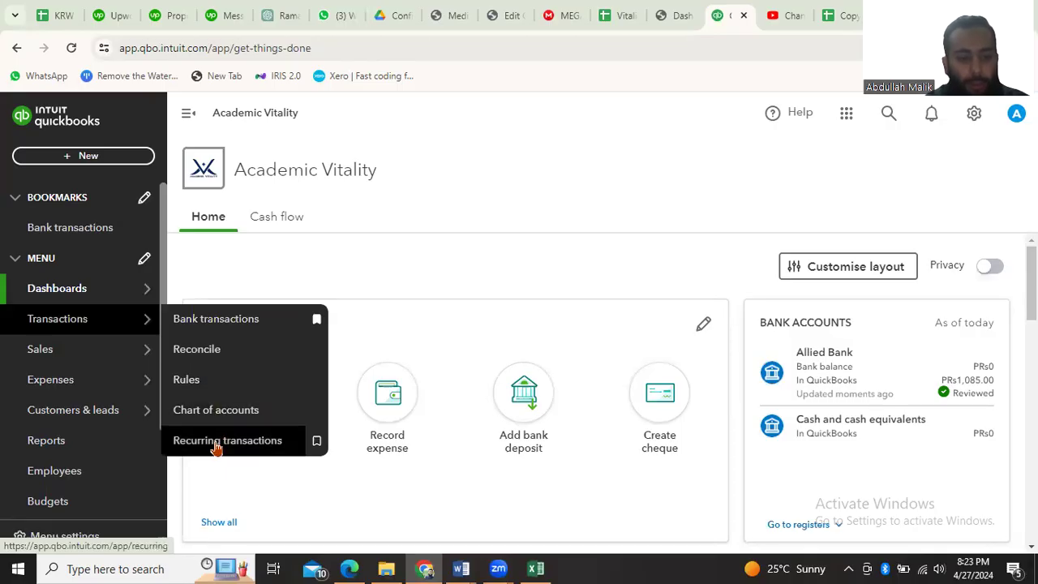
{"action": "mouse_move", "coordinate": [98, 343]}
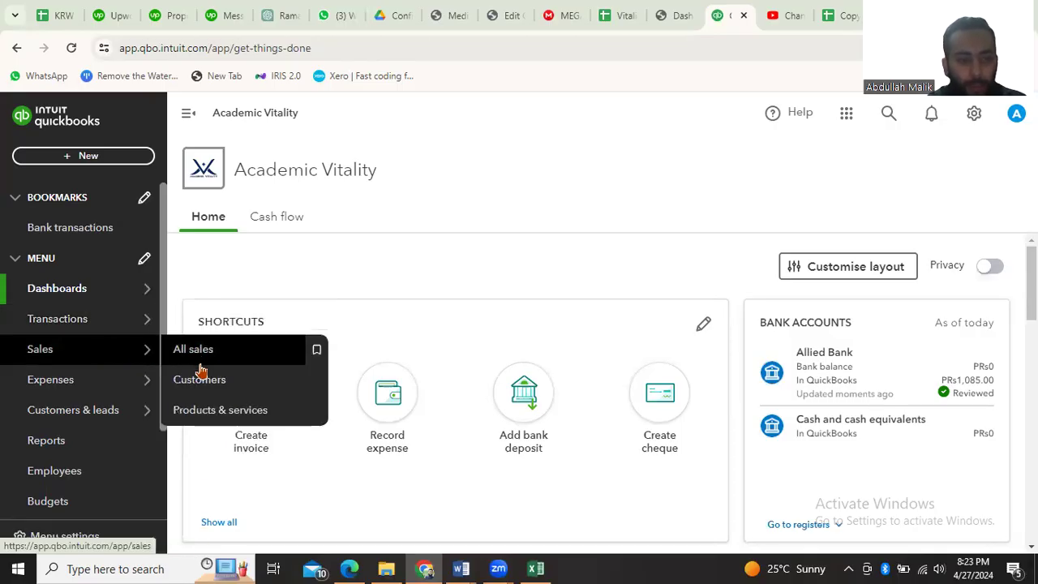
{"action": "mouse_move", "coordinate": [111, 415]}
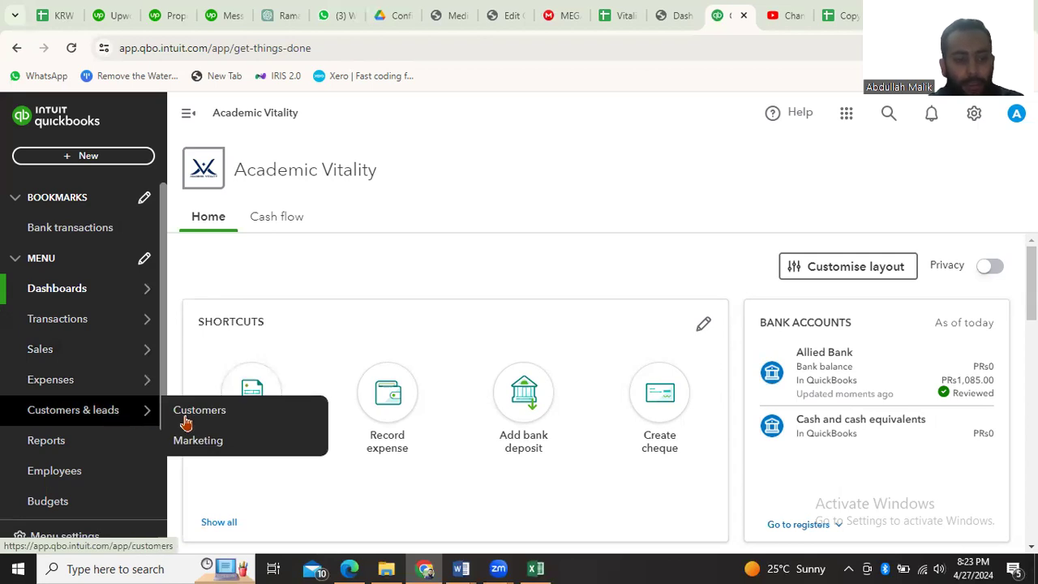
{"action": "scroll", "coordinate": [79, 451], "scroll_direction": "down", "scroll_amount": 2}
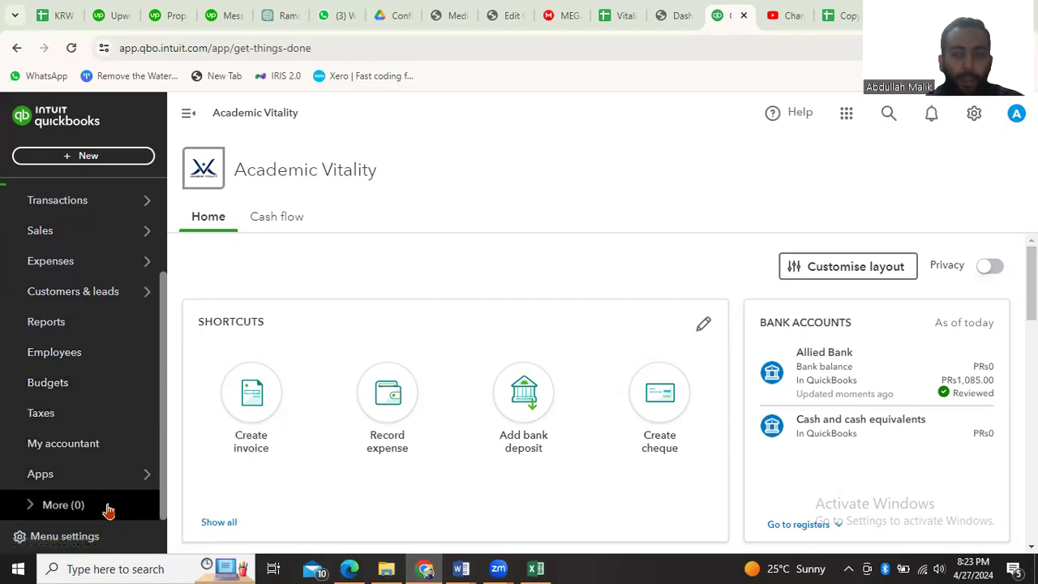
{"action": "left_click", "coordinate": [974, 114]}
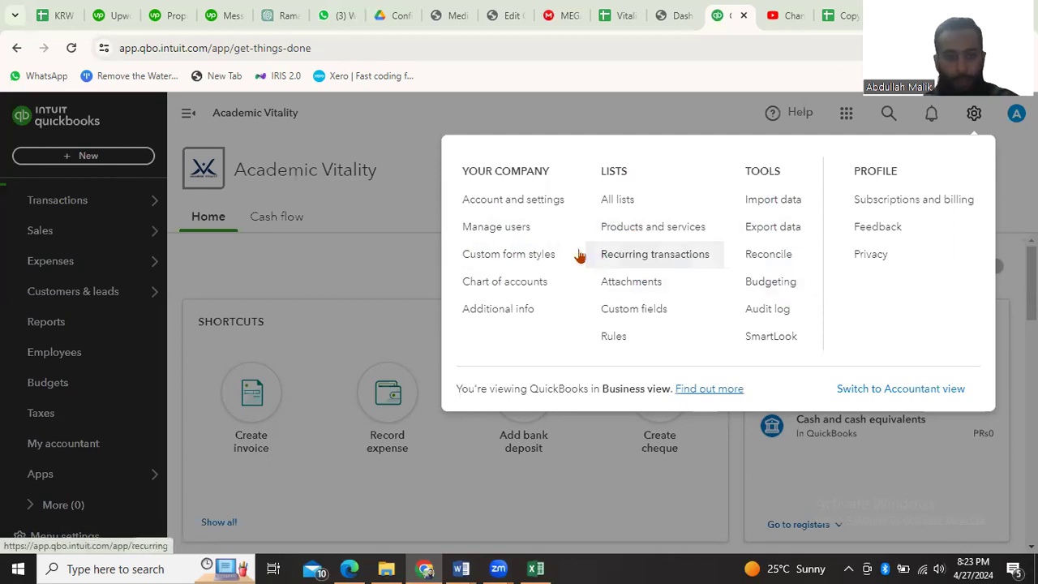
{"action": "left_click", "coordinate": [974, 114]}
{"action": "mouse_move", "coordinate": [63, 284]}
{"action": "scroll", "coordinate": [63, 283], "scroll_direction": "up", "scroll_amount": 2}
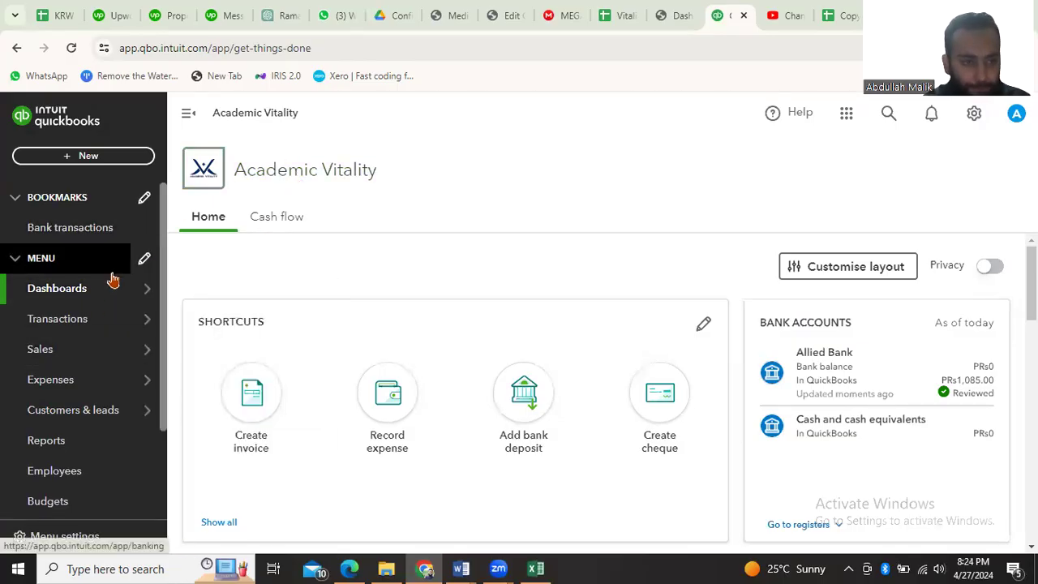
{"action": "mouse_move", "coordinate": [98, 324]}
{"action": "mouse_move", "coordinate": [97, 300]}
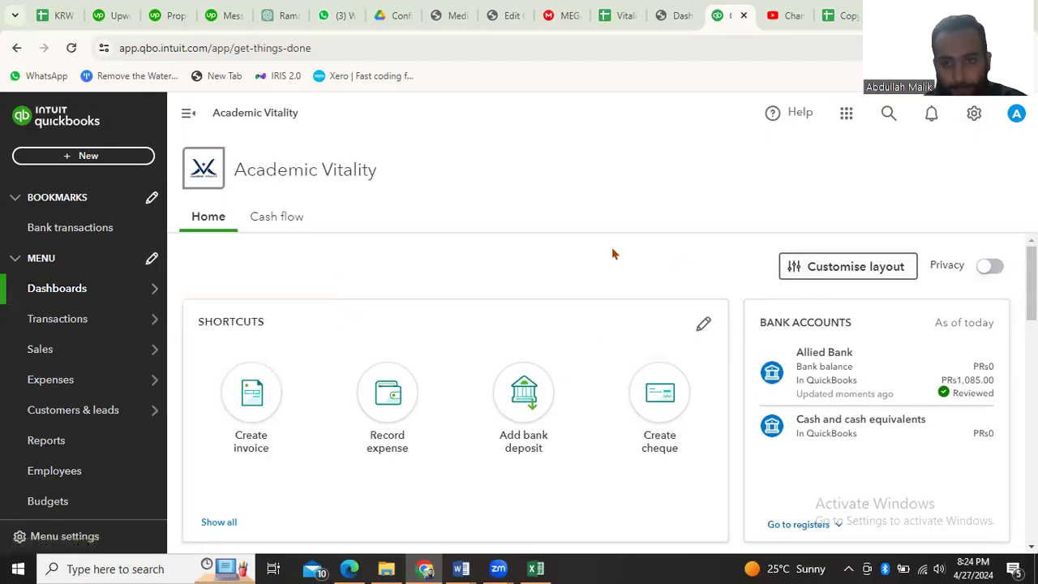
{"action": "left_click", "coordinate": [851, 119]}
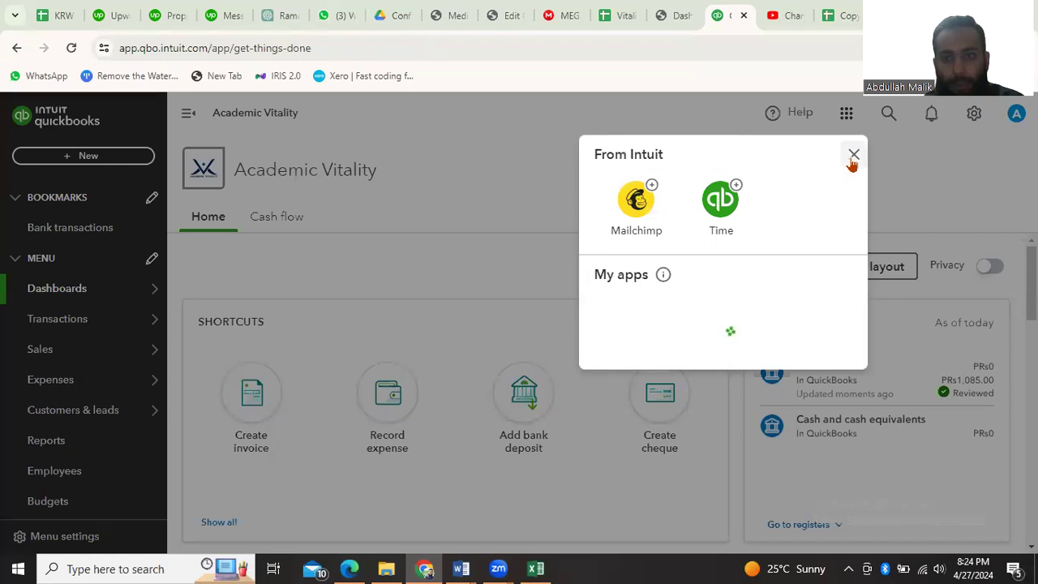
{"action": "left_click", "coordinate": [853, 156]}
{"action": "mouse_move", "coordinate": [180, 316]}
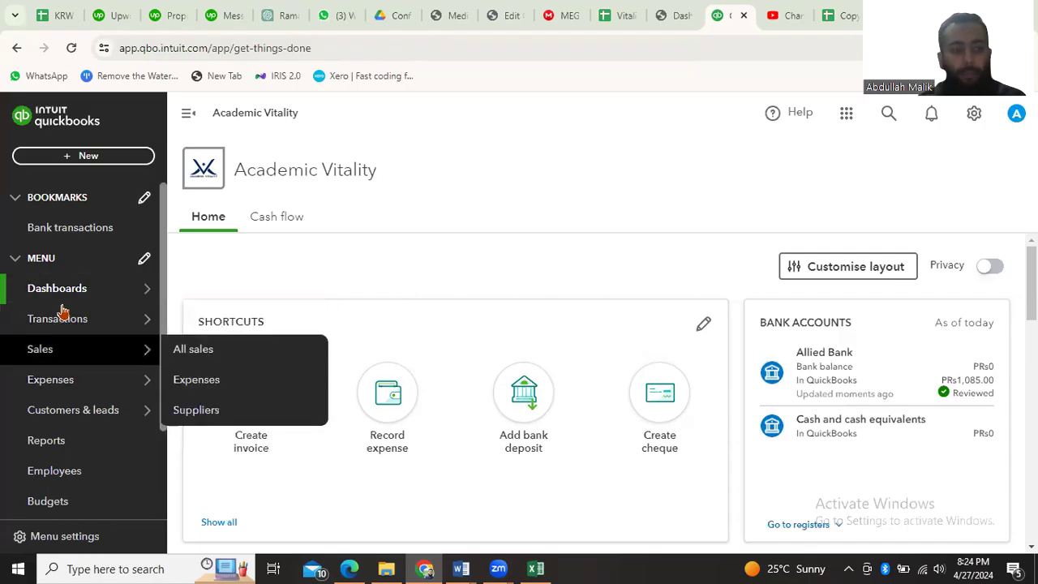
{"action": "mouse_move", "coordinate": [85, 360]}
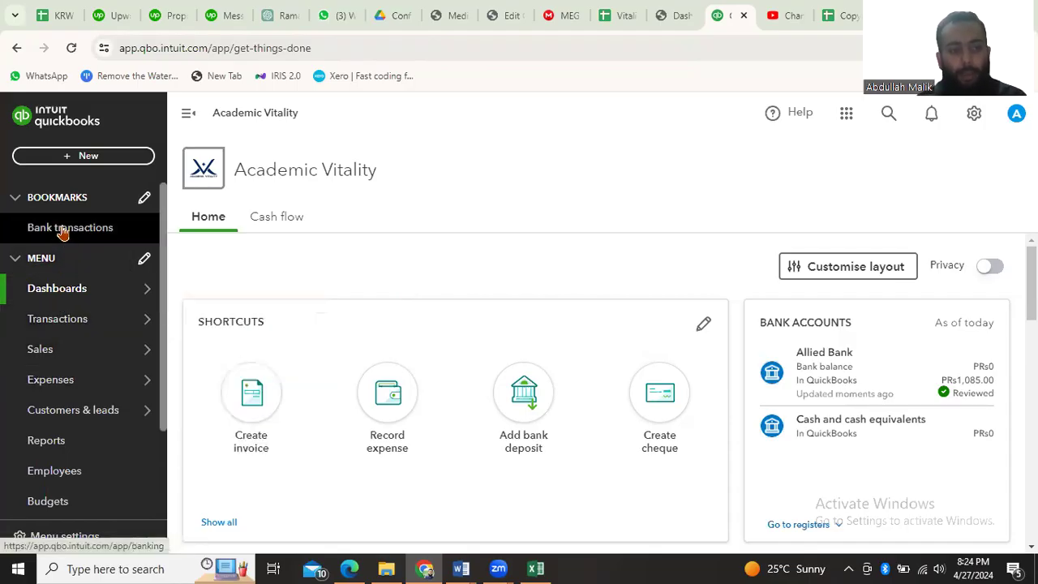
{"action": "mouse_move", "coordinate": [76, 287]}
{"action": "mouse_move", "coordinate": [100, 330]}
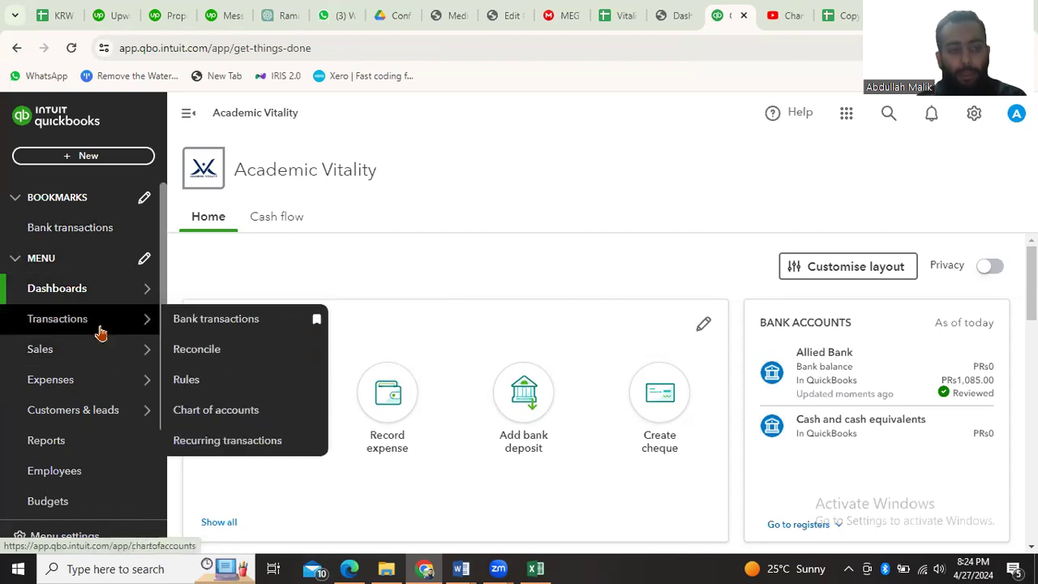